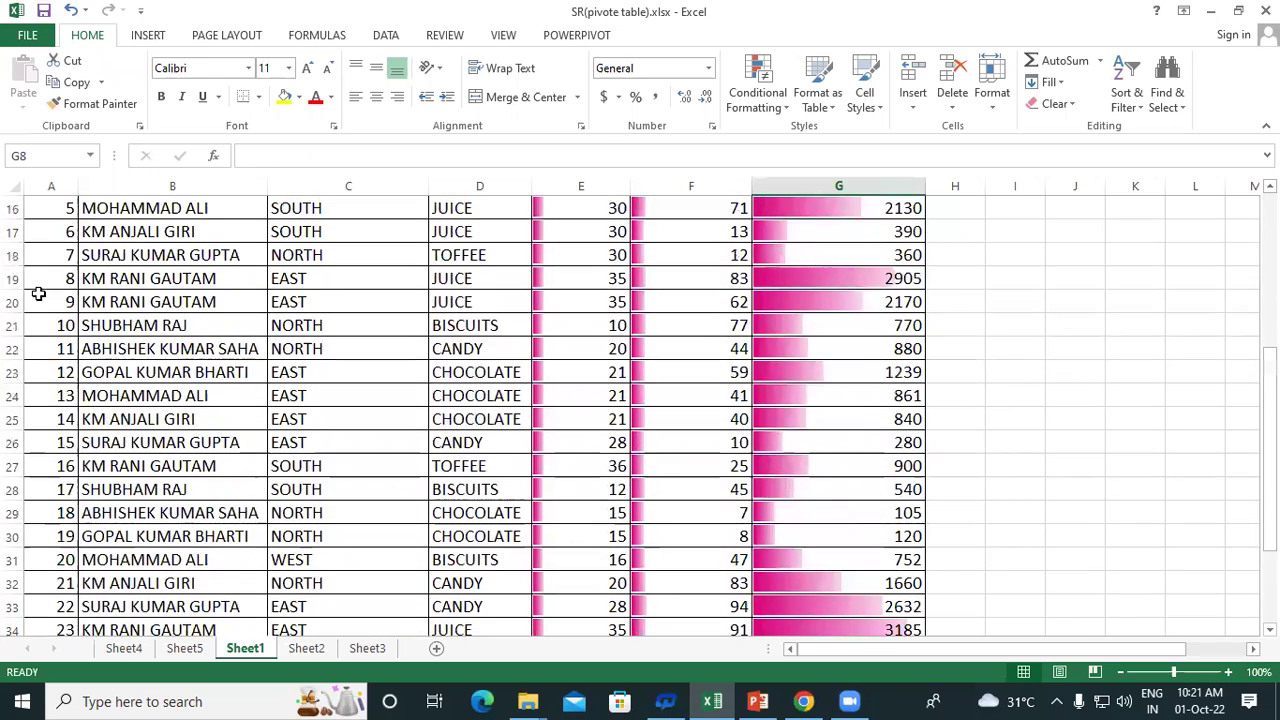
Step: Examine the sales table's column headings on Sheet1, from EMPLOYEE NAME through LOCATION, PRODUCT, SALES PRICE and QTY to TOTAL SALE AMOUNT
scroll(361, 414, "up", 1)
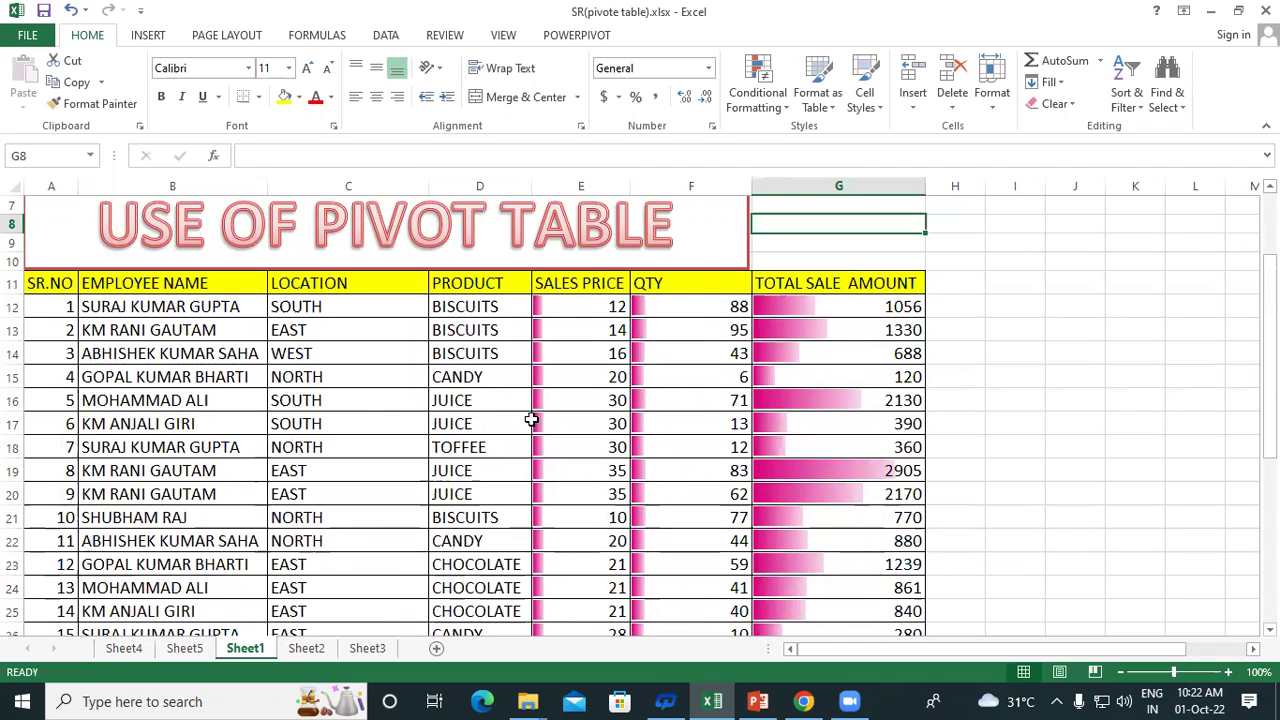
left_click(142, 283)
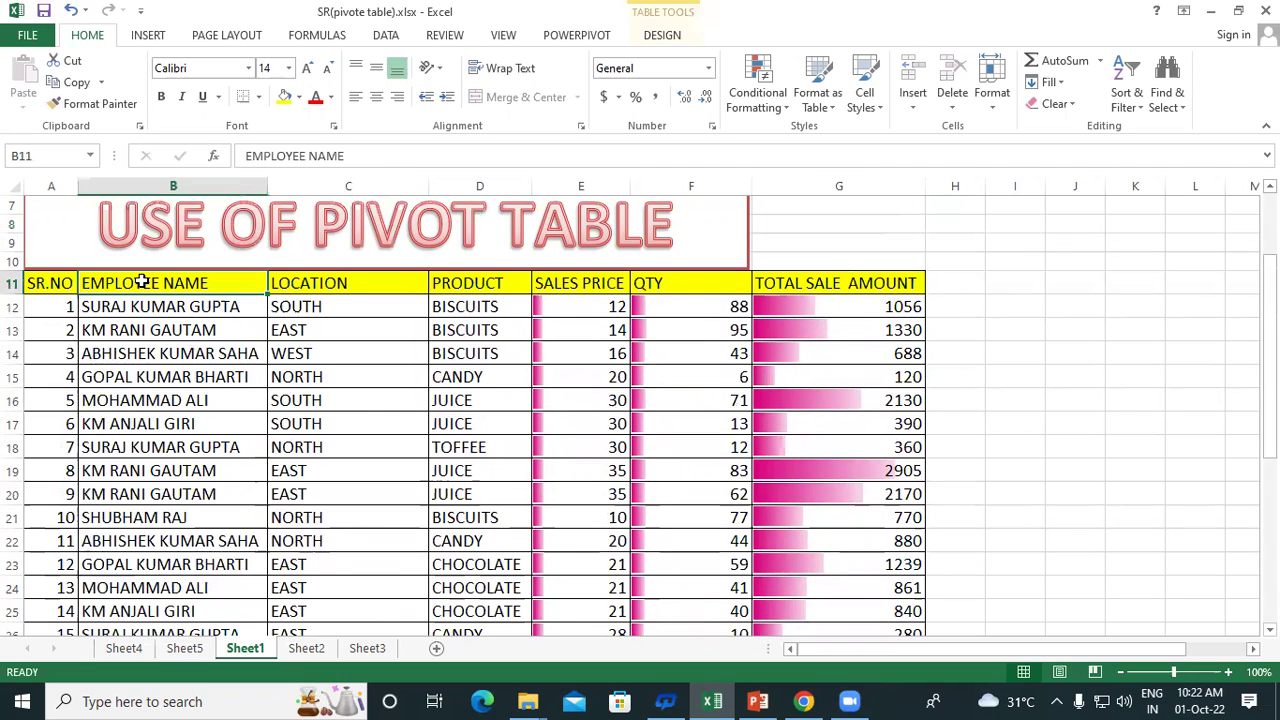
left_click(335, 284)
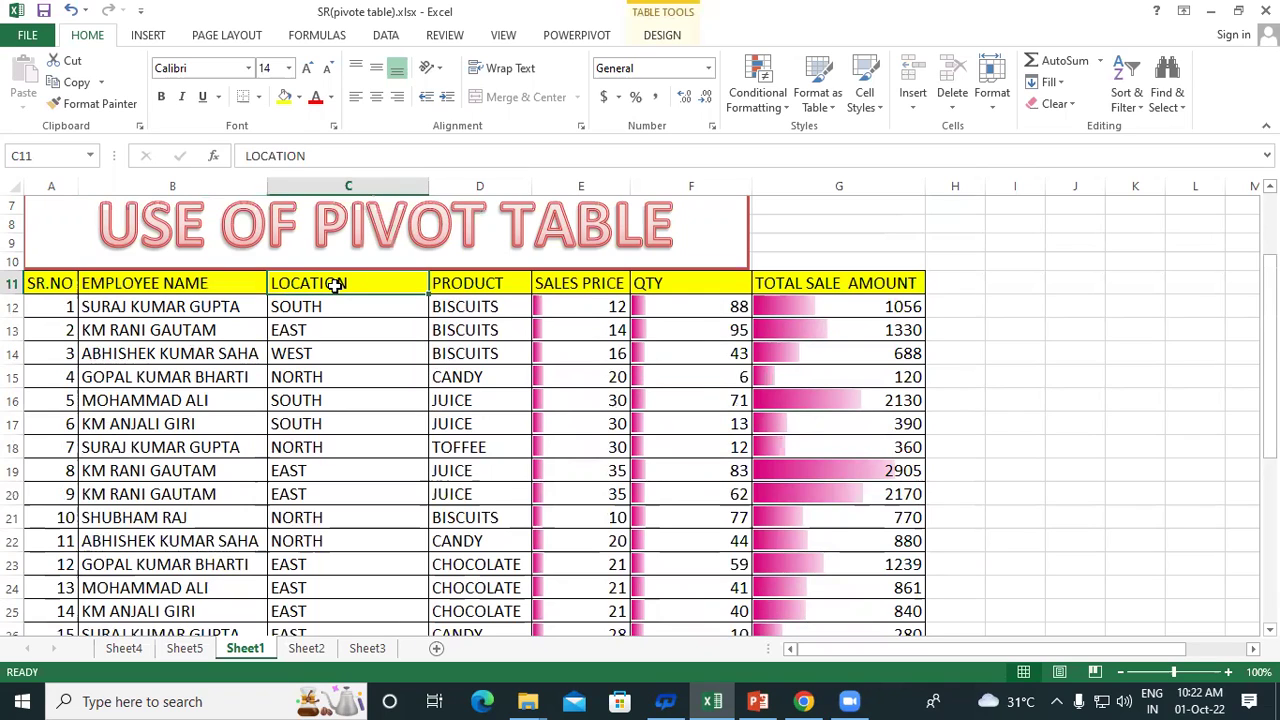
left_click(481, 285)
left_click(579, 283)
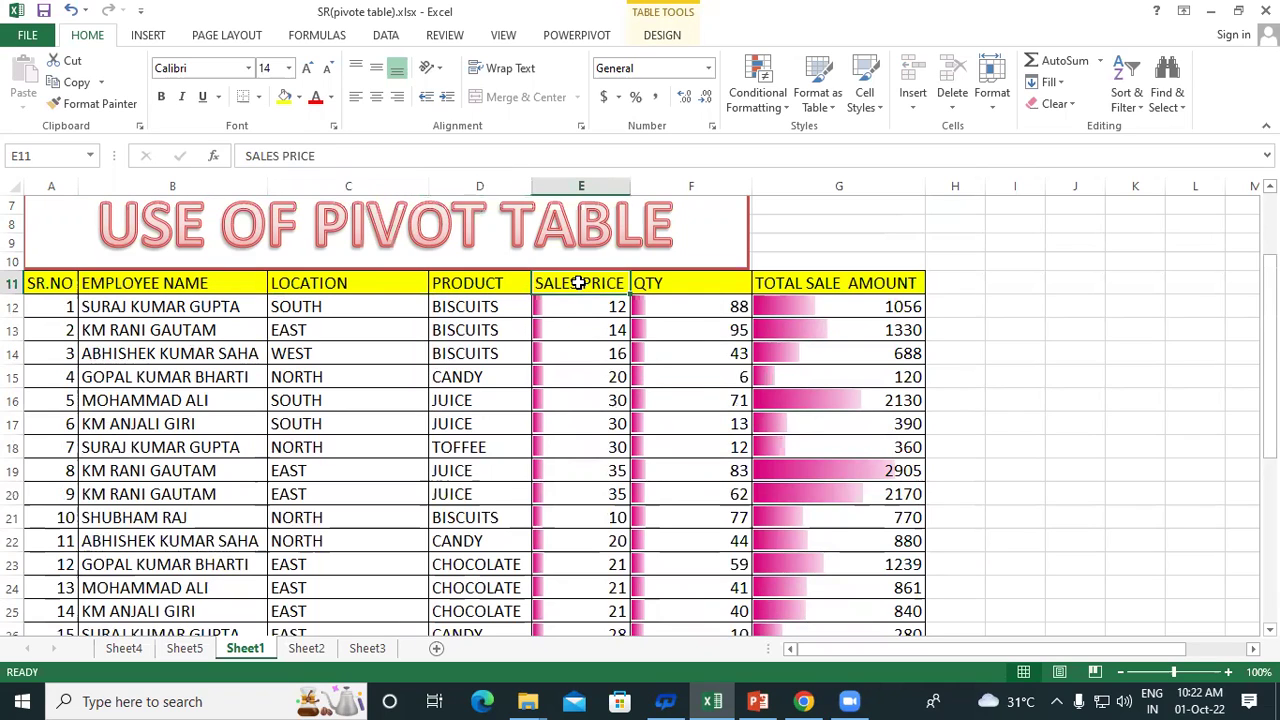
left_click(684, 283)
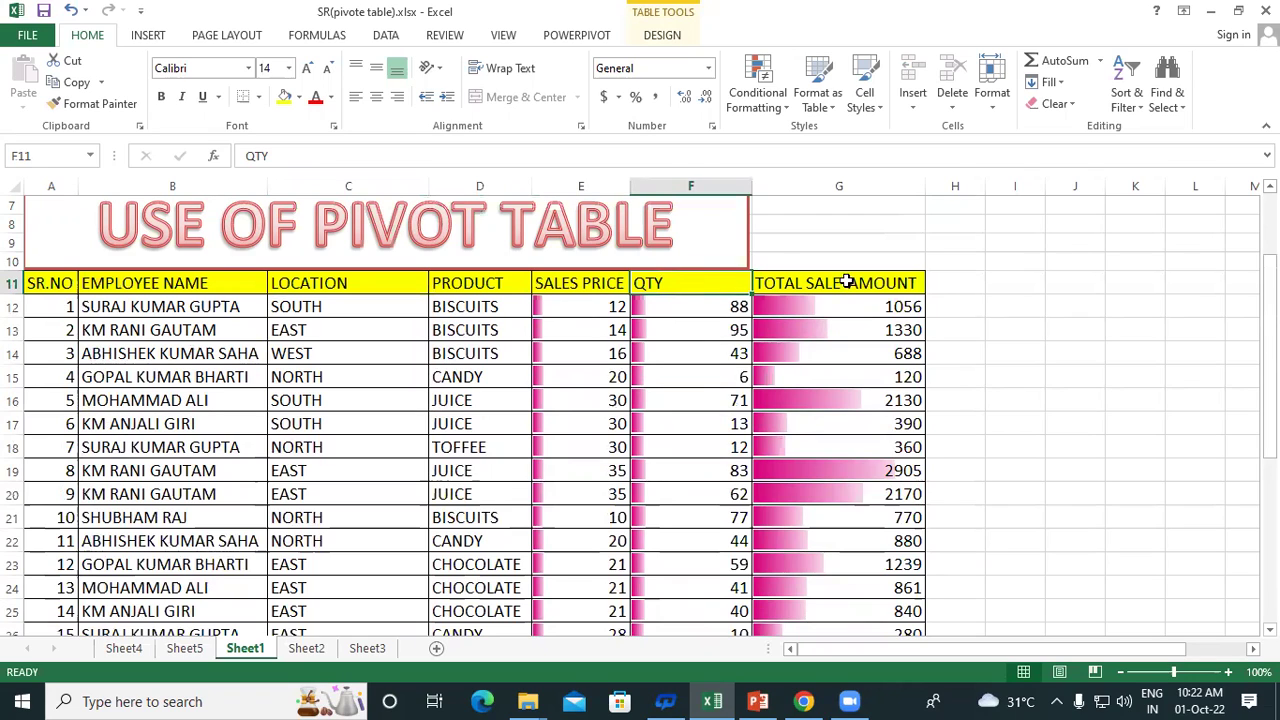
left_click(886, 283)
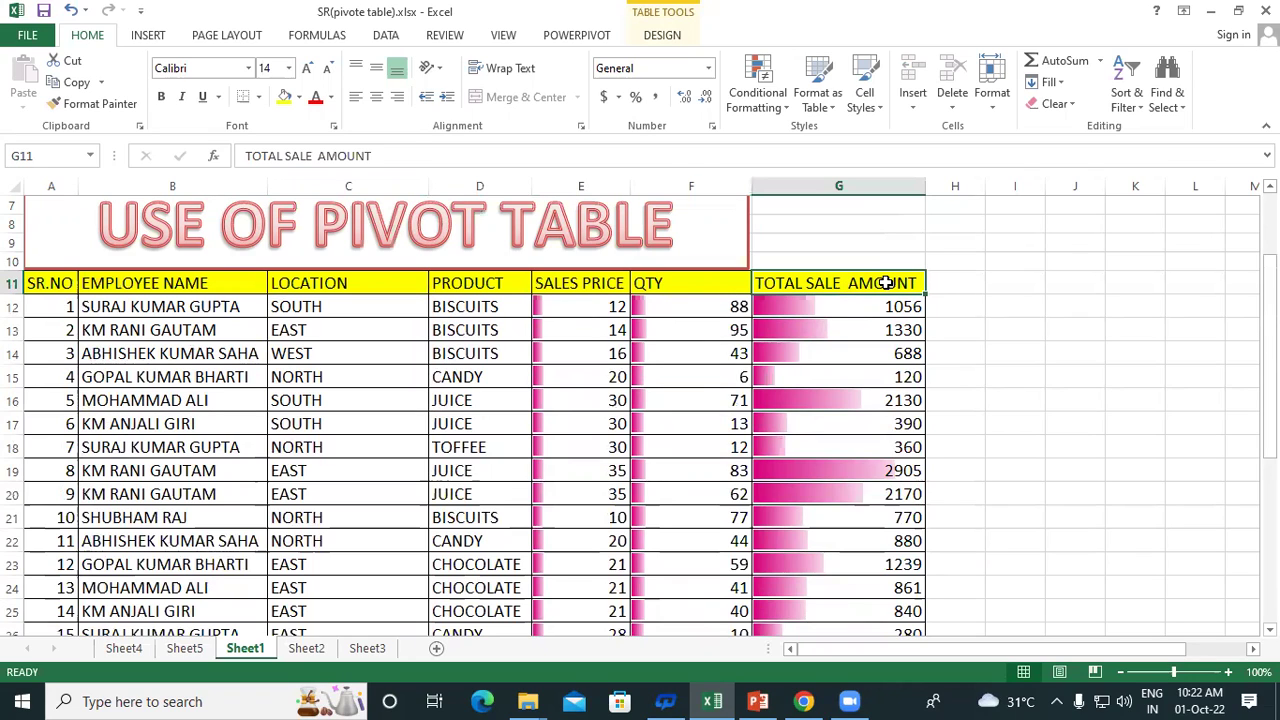
Step: Inspect the first record's employee, location, sales price and quantity cells, and the formula behind its total sale amount
left_click(103, 306)
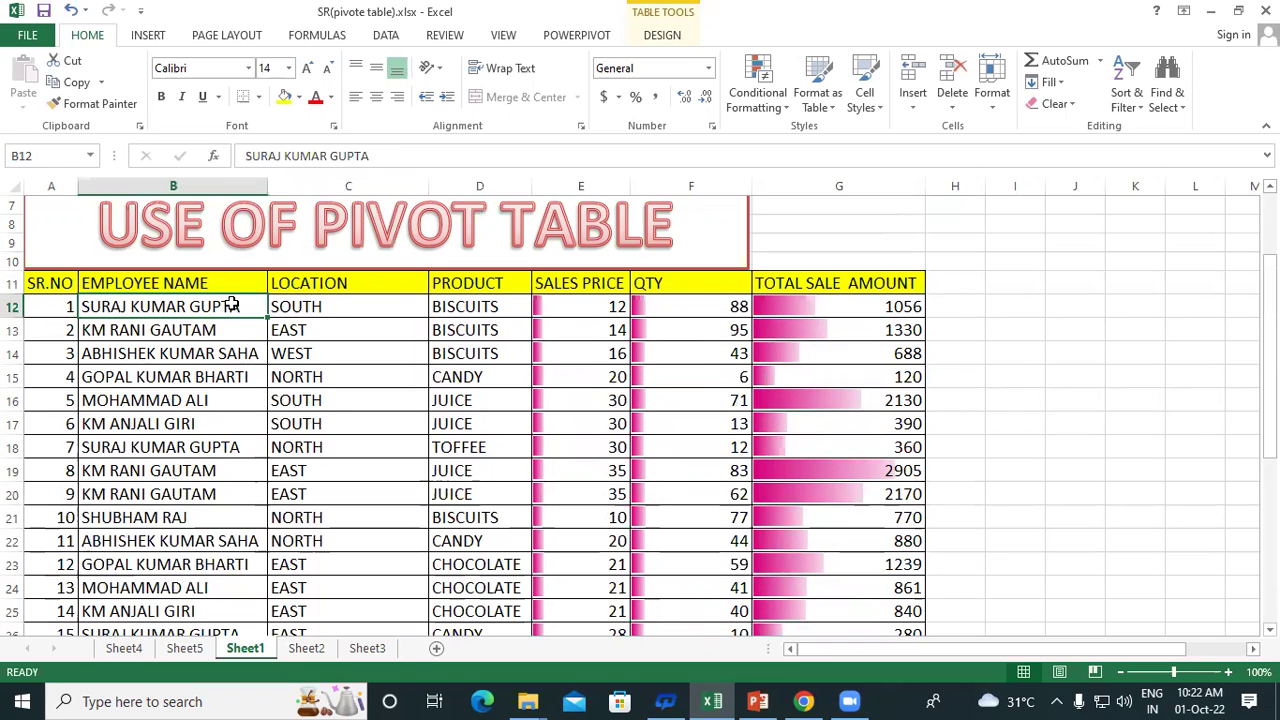
left_click(318, 310)
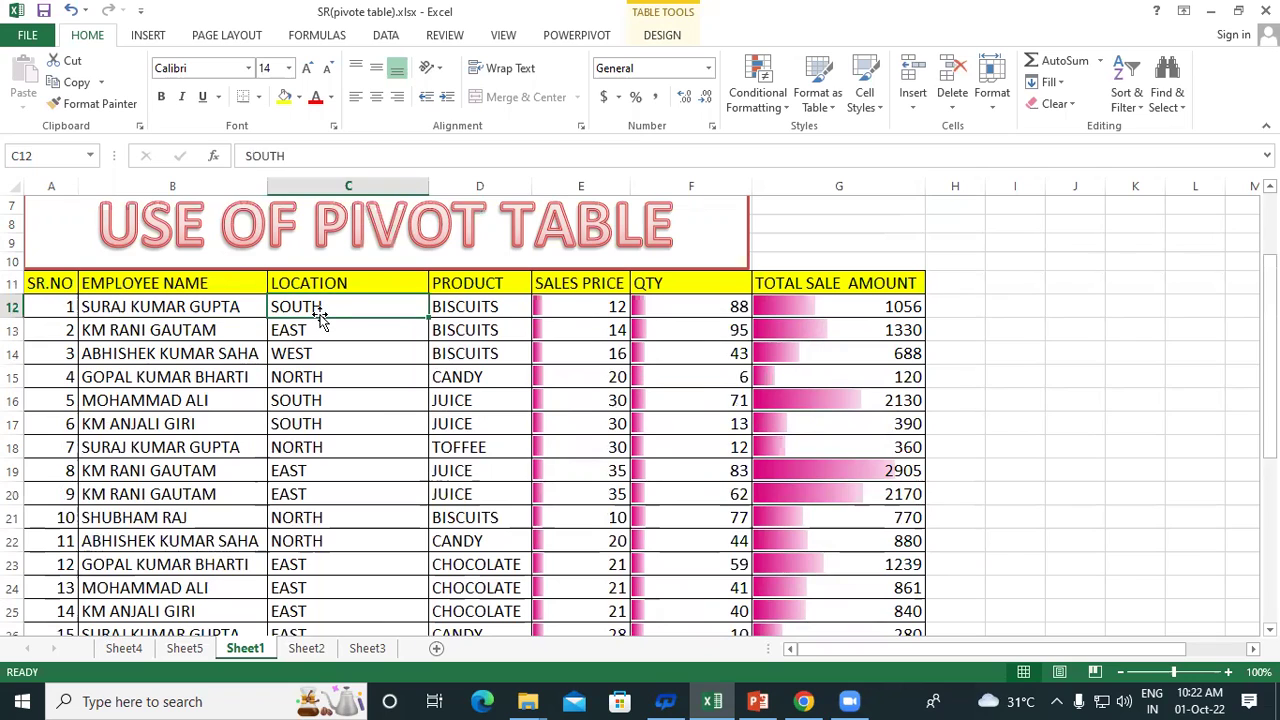
left_click(472, 300)
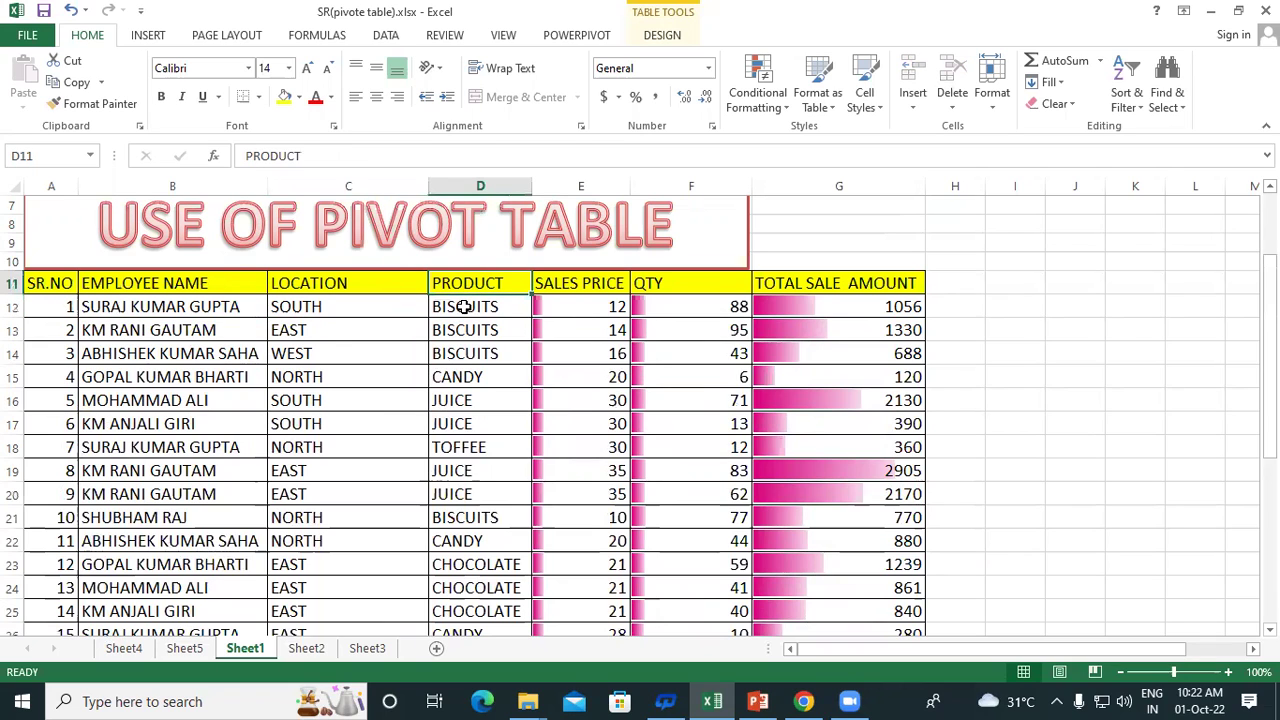
left_click(578, 285)
left_click(578, 306)
left_click(683, 283)
left_click(682, 310)
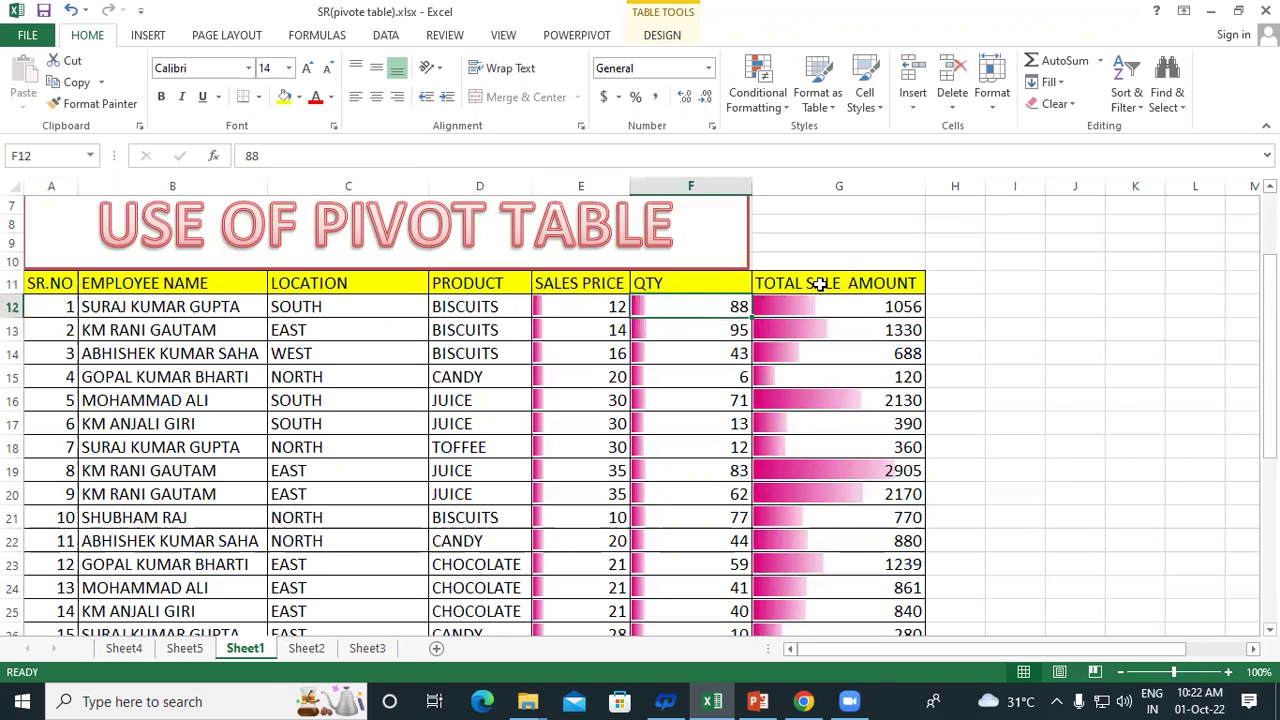
left_click(859, 308)
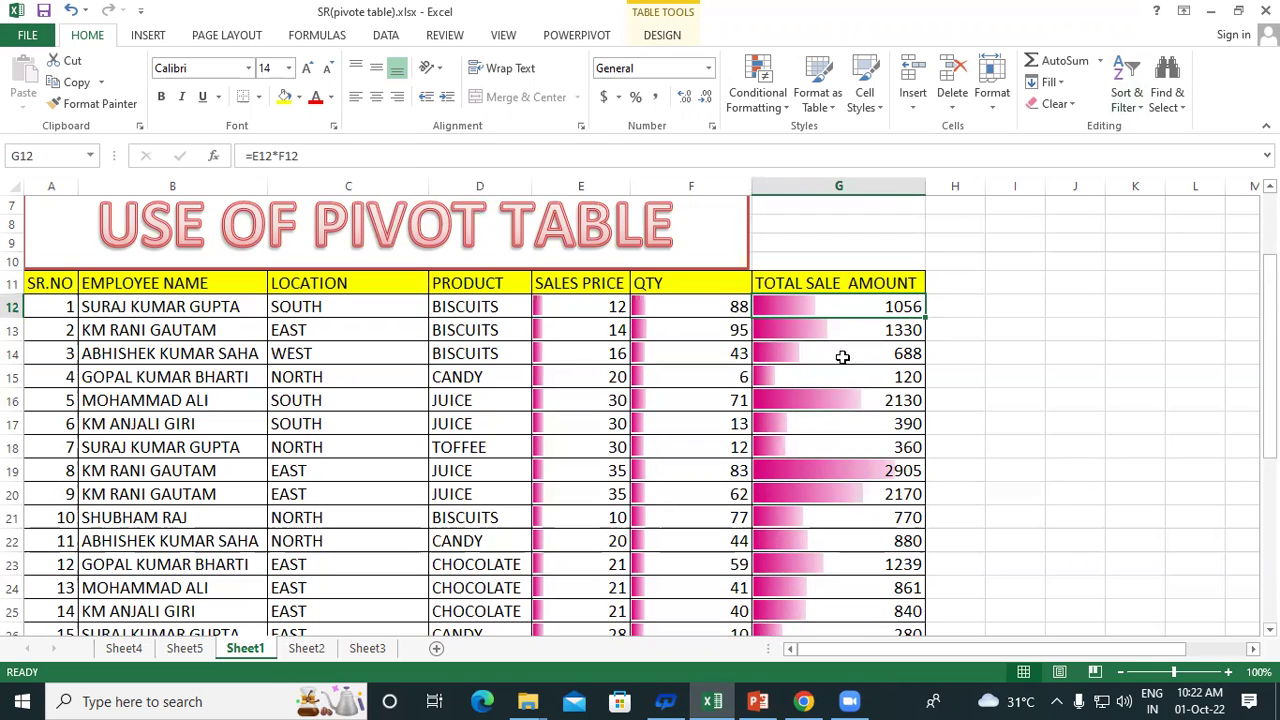
Step: Check the EMPLOYEE NAME column for the repeated entries of the first record's employee across the whole sales table
scroll(197, 378, "down", 1)
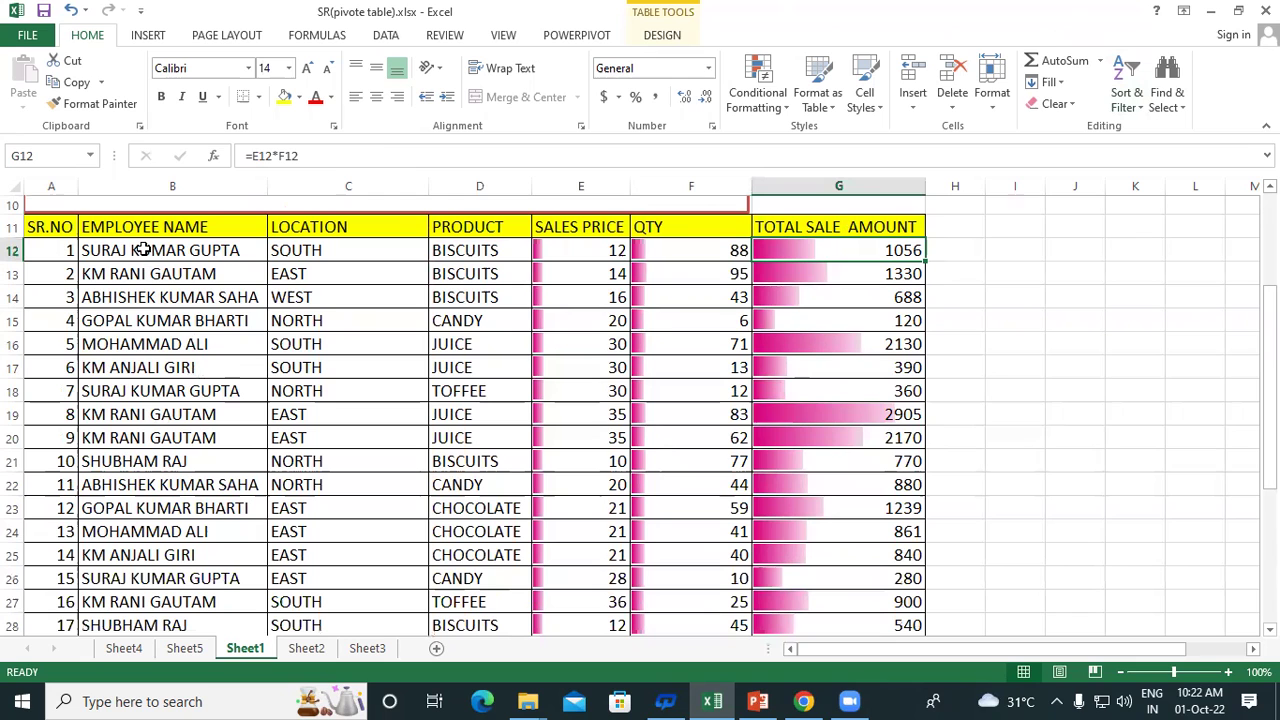
left_click(144, 250)
left_click(124, 393)
scroll(124, 393, "down", 3)
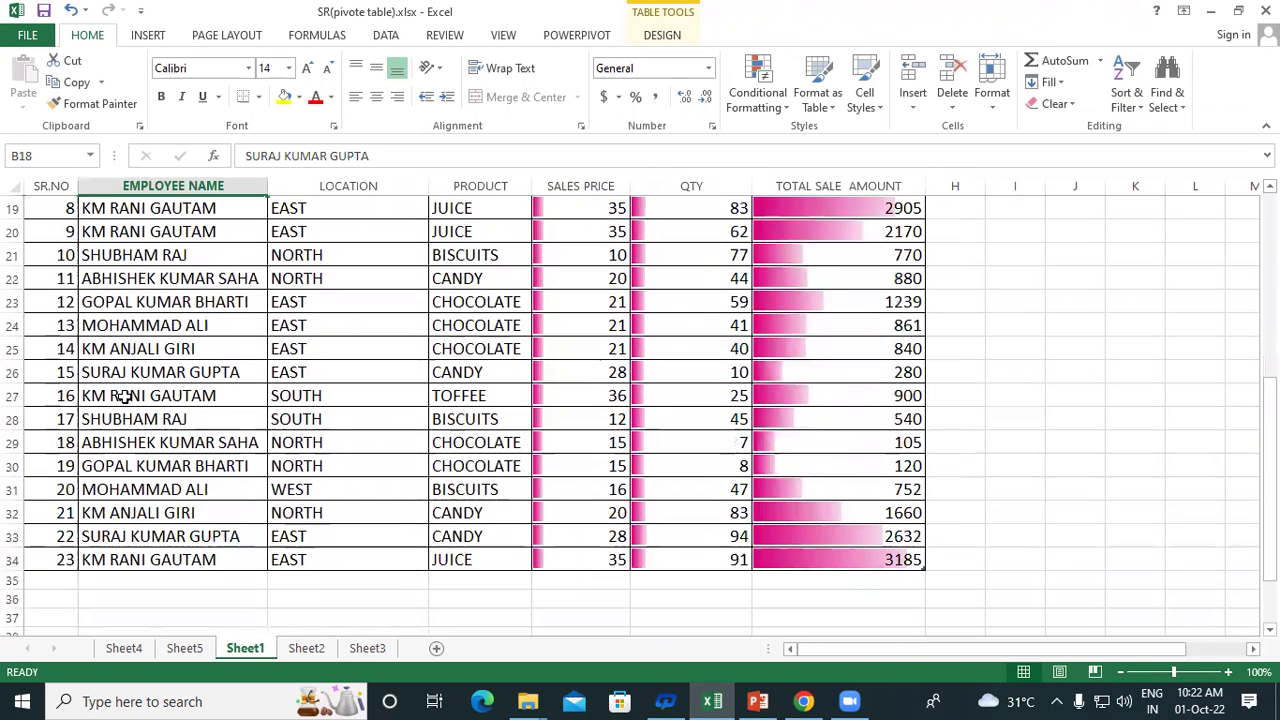
left_click(124, 372)
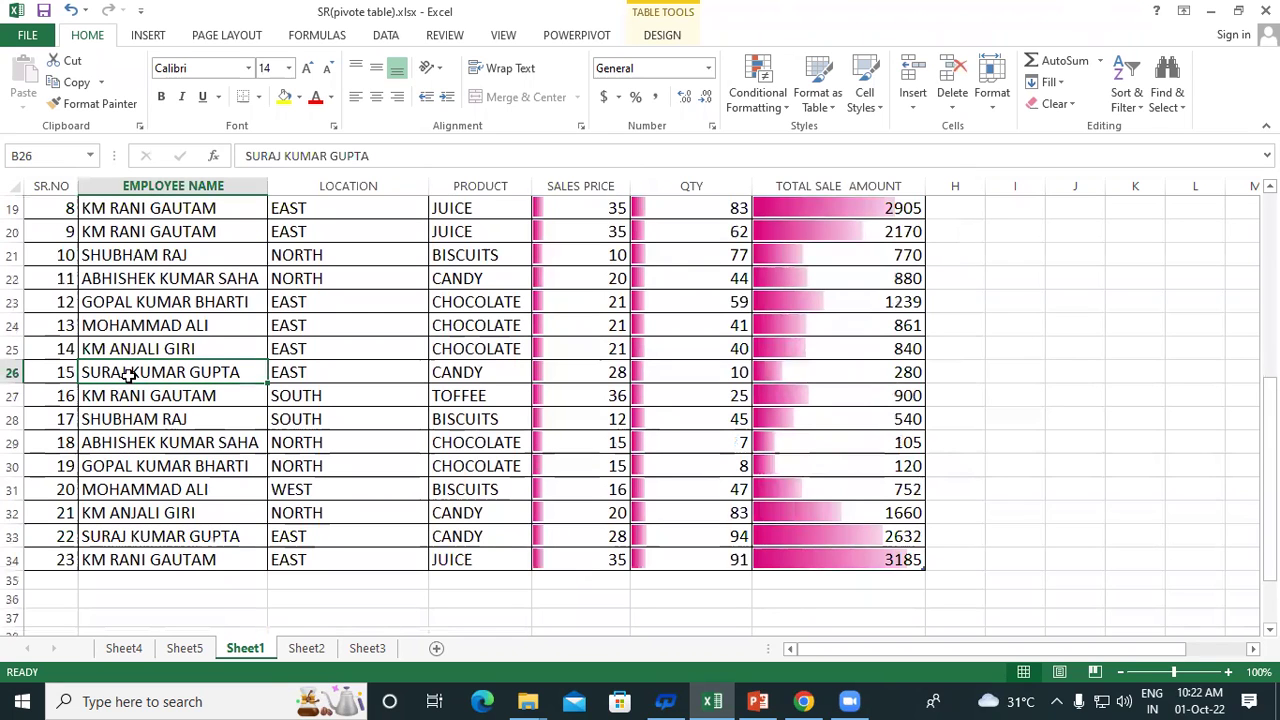
left_click(150, 537)
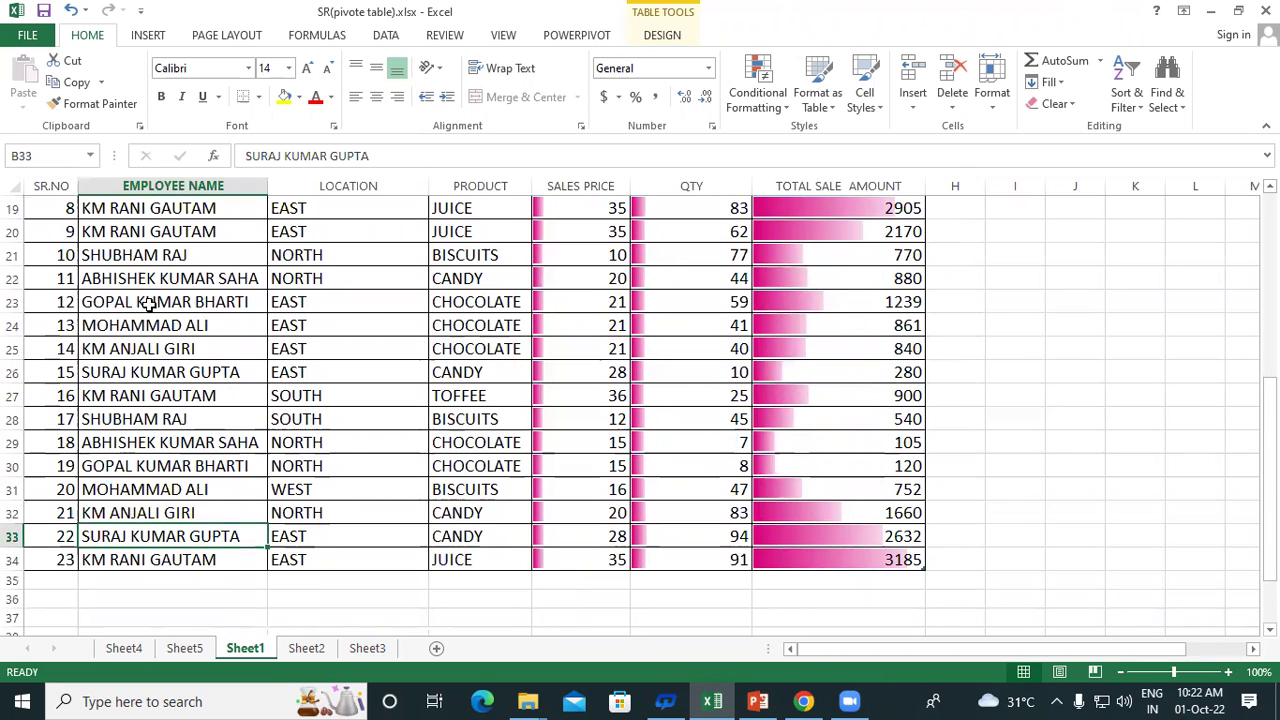
scroll(158, 358, "up", 4)
scroll(387, 337, "down", 2)
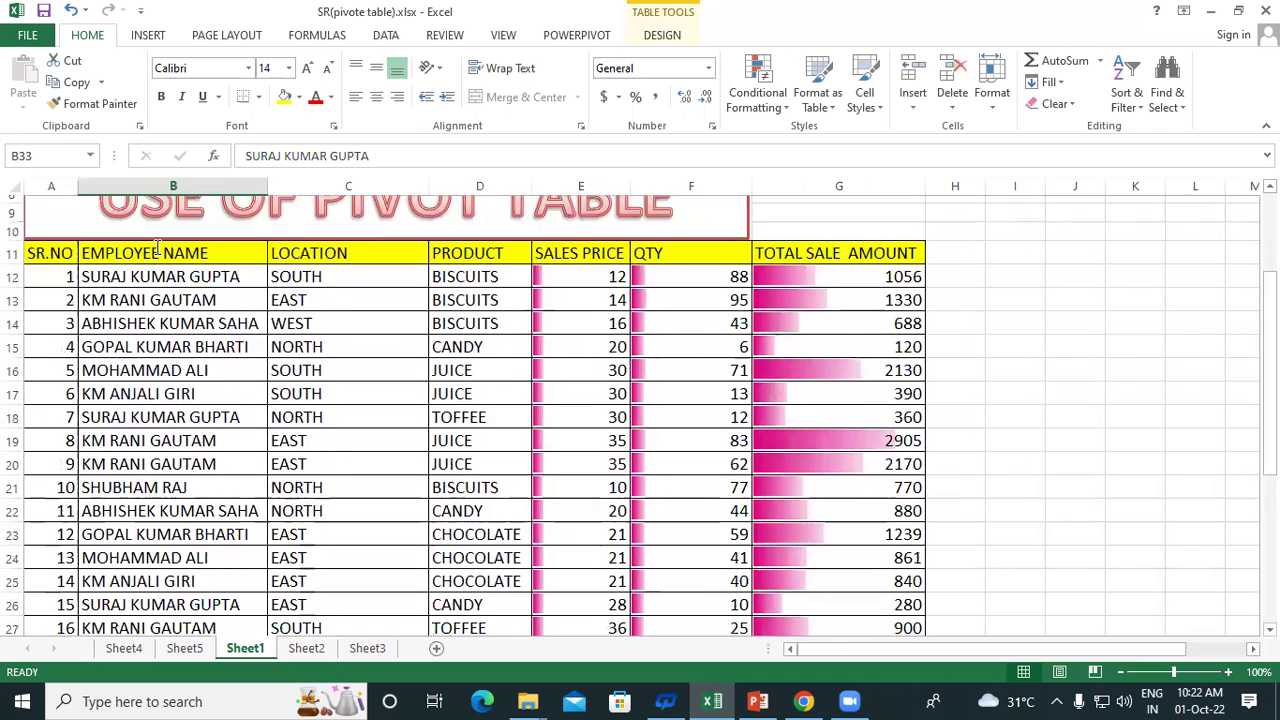
scroll(387, 337, "up", 2)
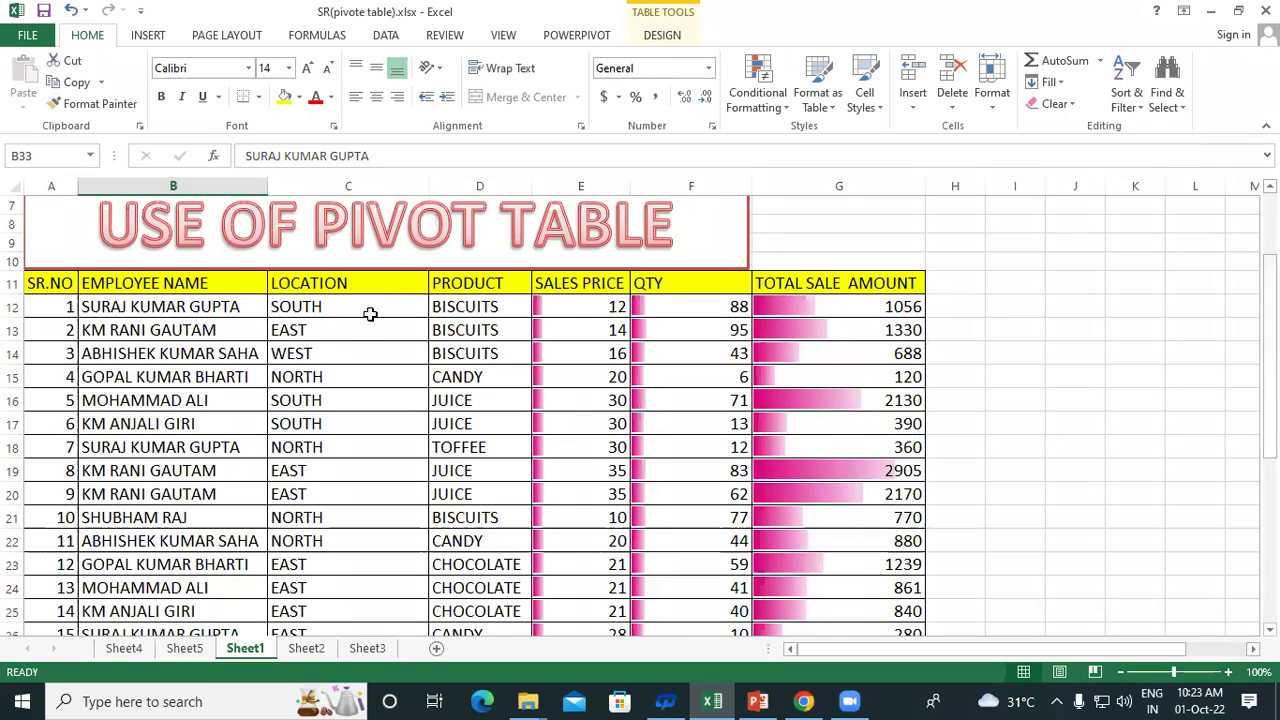
Step: Review the LOCATION and PRODUCT headings against the first employee's record, including its location and total sale amount
left_click(365, 282)
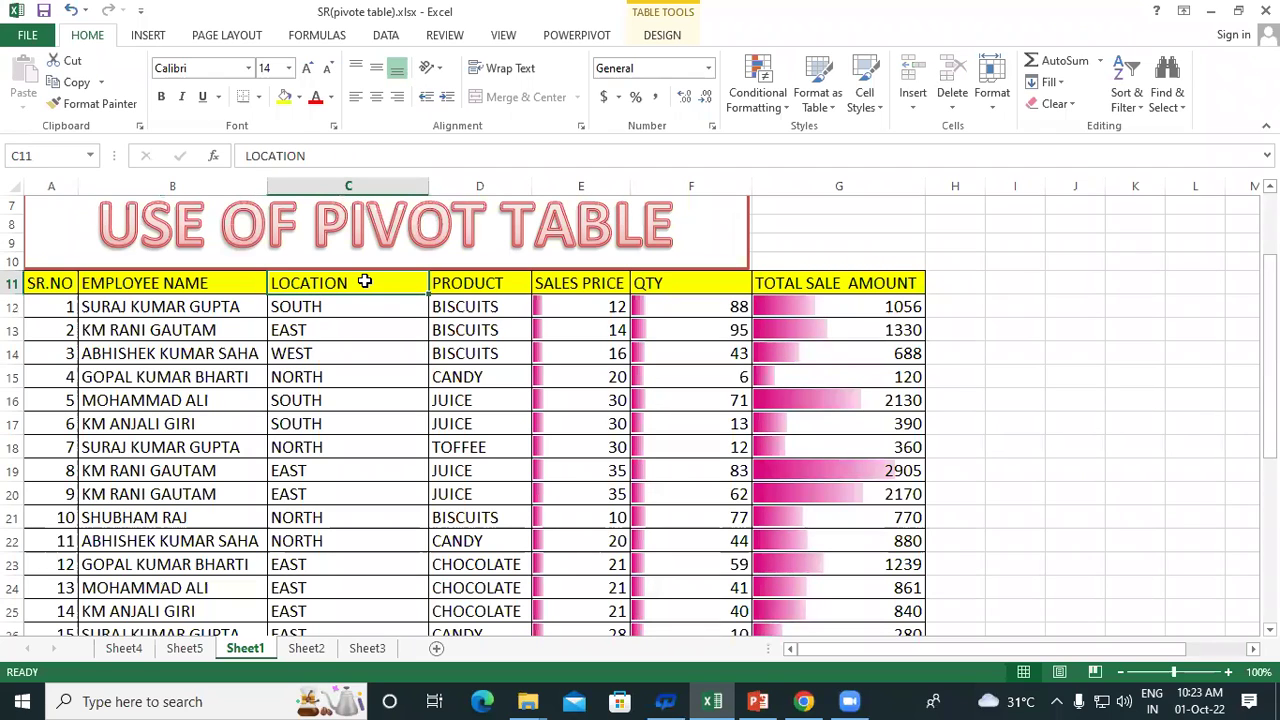
left_click(468, 283)
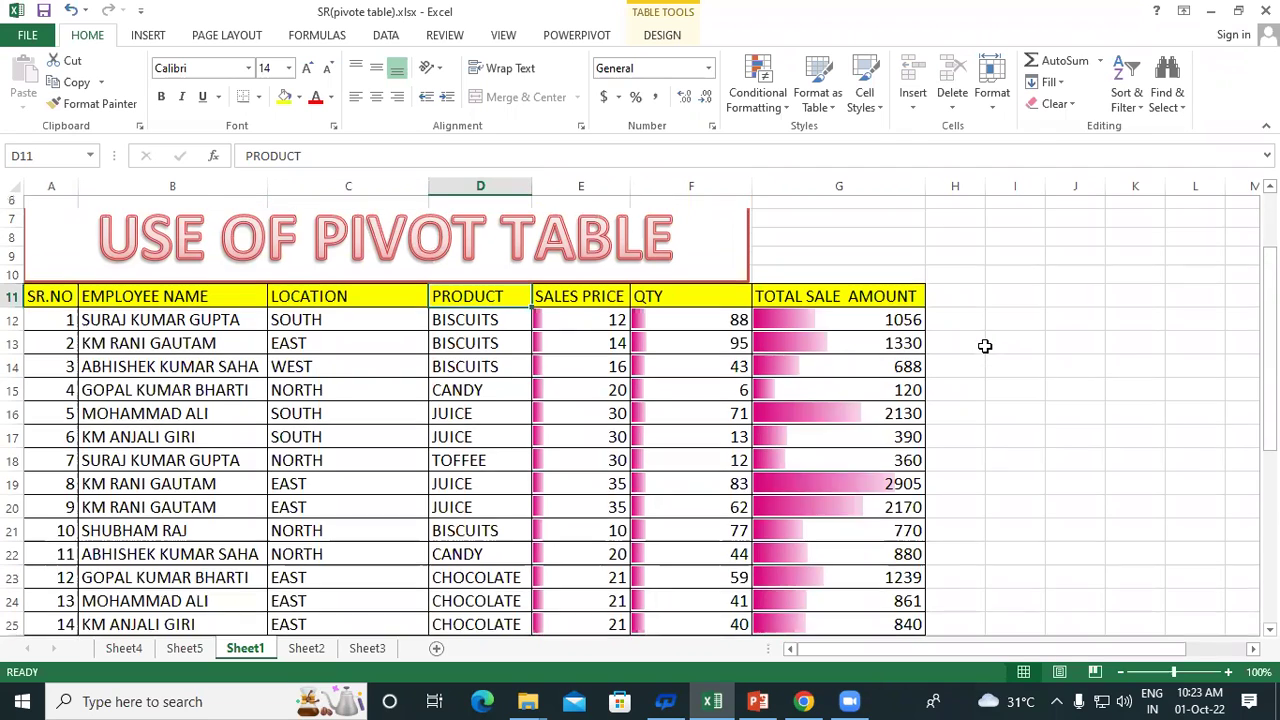
scroll(177, 320, "up", 1)
scroll(86, 311, "down", 1)
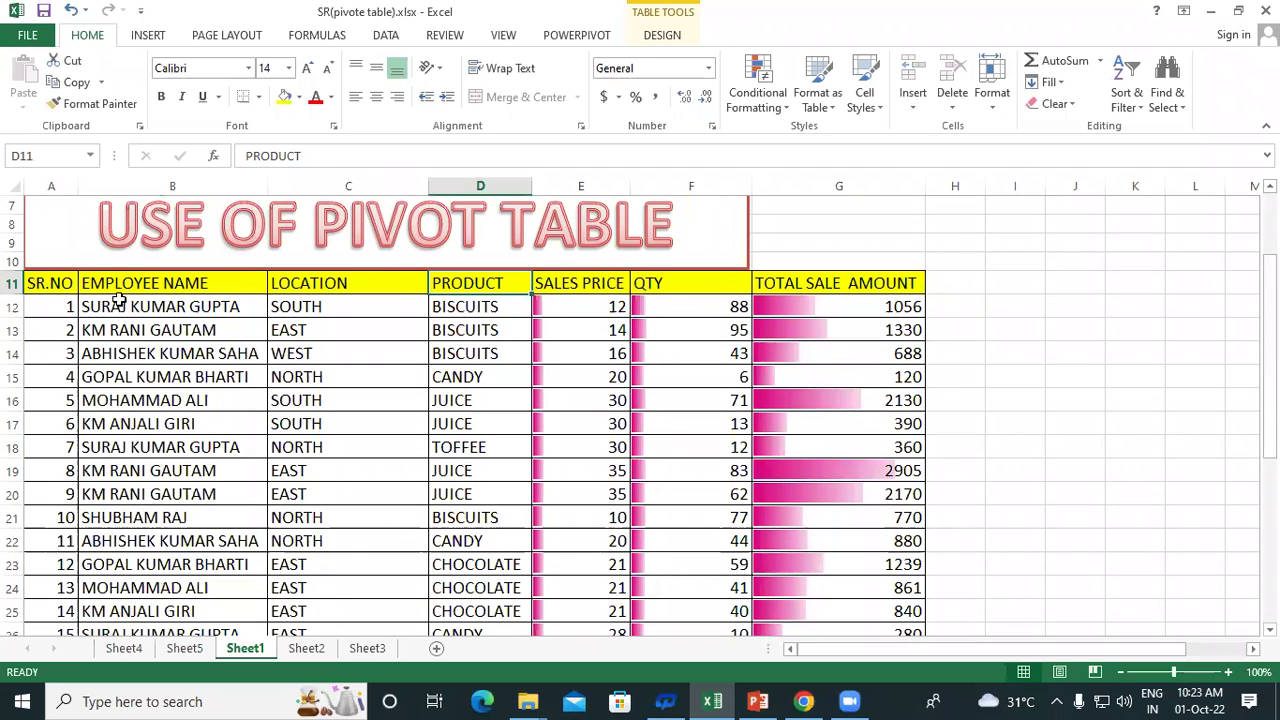
left_click(135, 310)
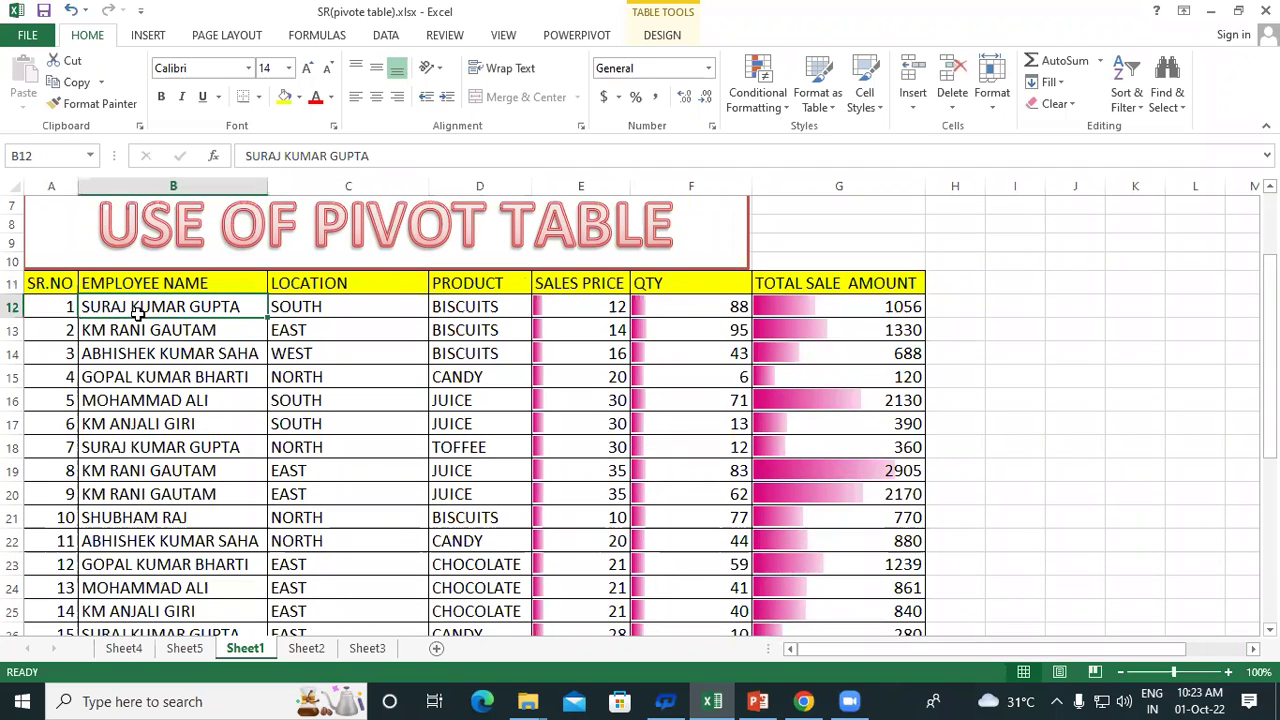
left_click_drag(137, 308, 572, 302)
left_click(222, 334)
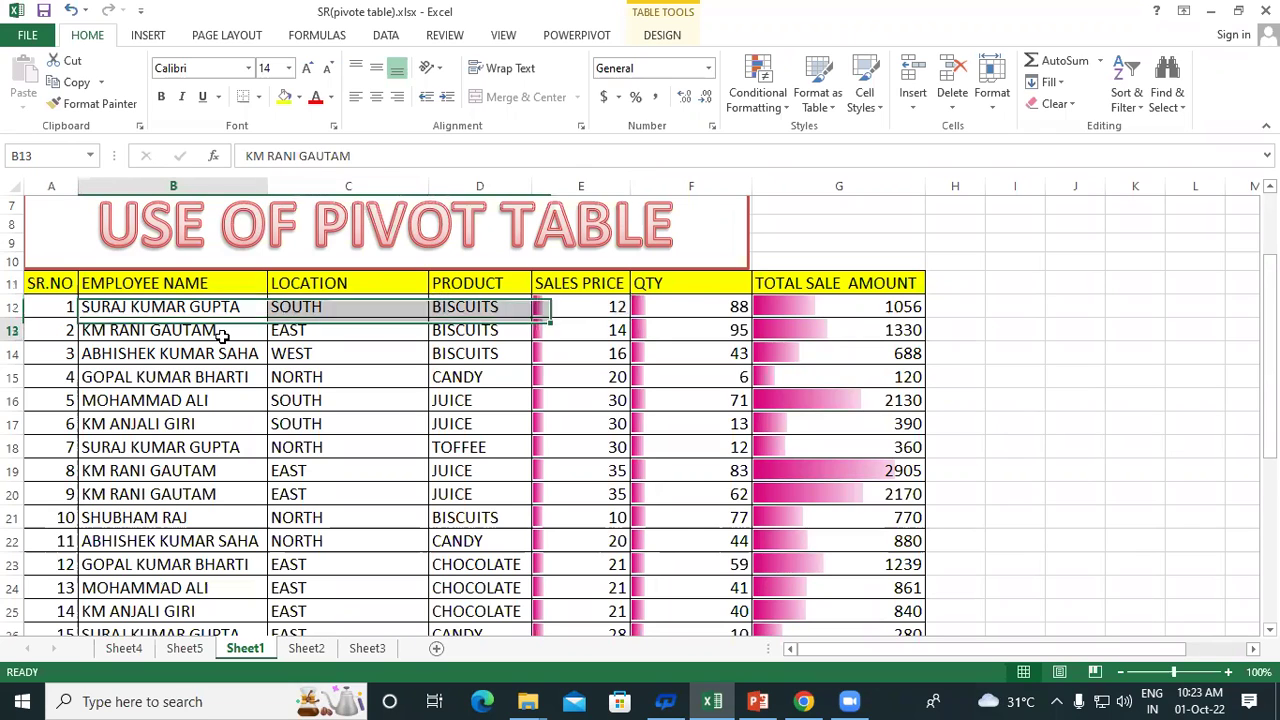
left_click(168, 306)
left_click(345, 307)
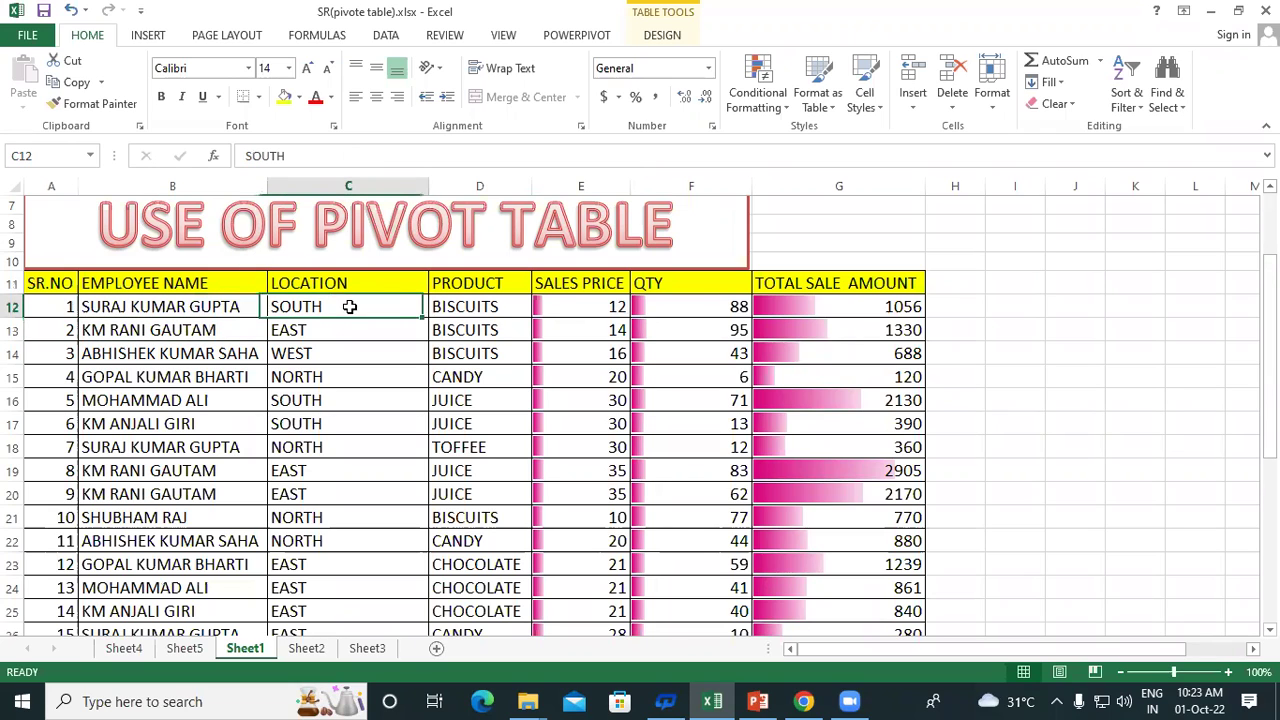
left_click(845, 313)
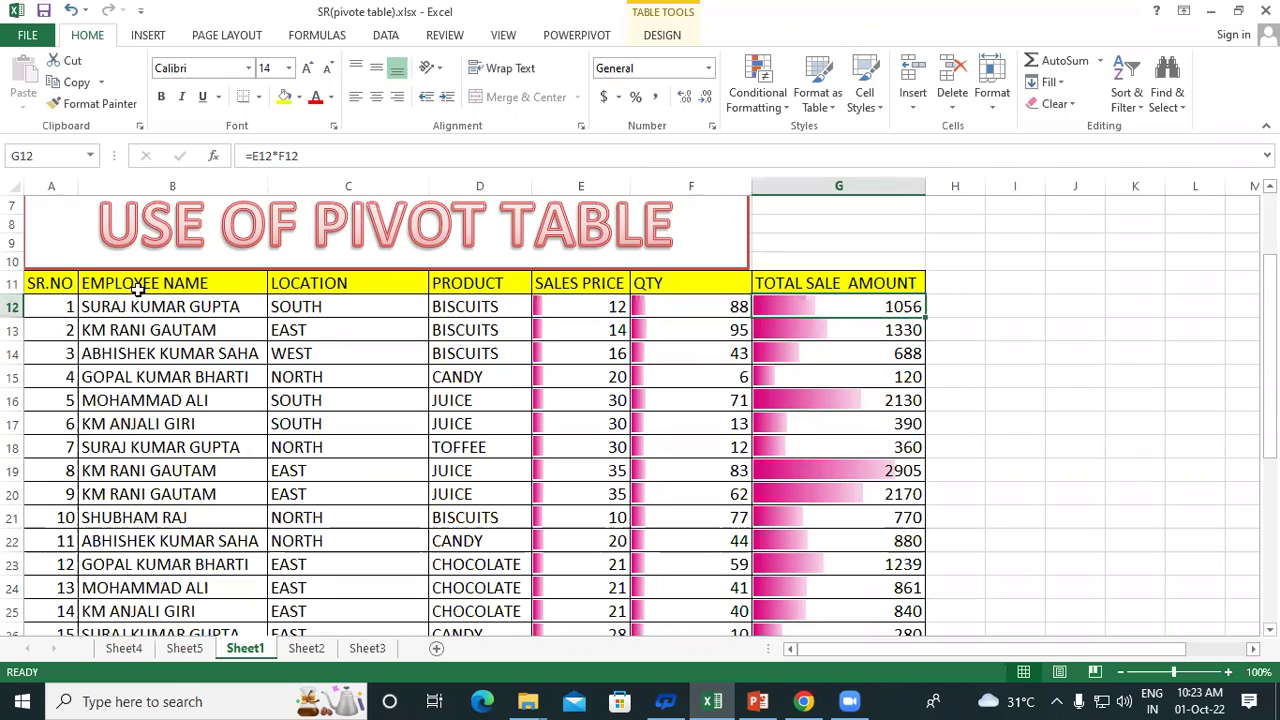
left_click(229, 305)
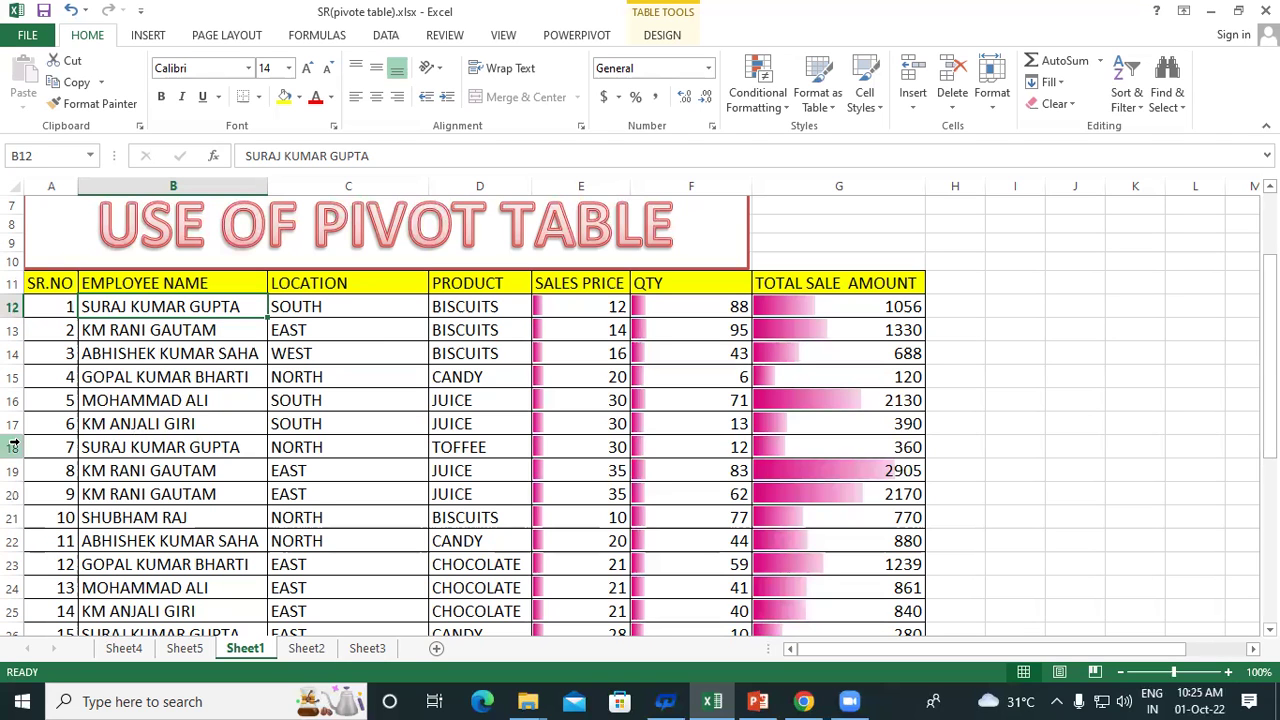
Step: Create a PivotTable on a new worksheet from the whole sales table A11:G34, using Table1 as the source range
scroll(88, 298, "down", 5)
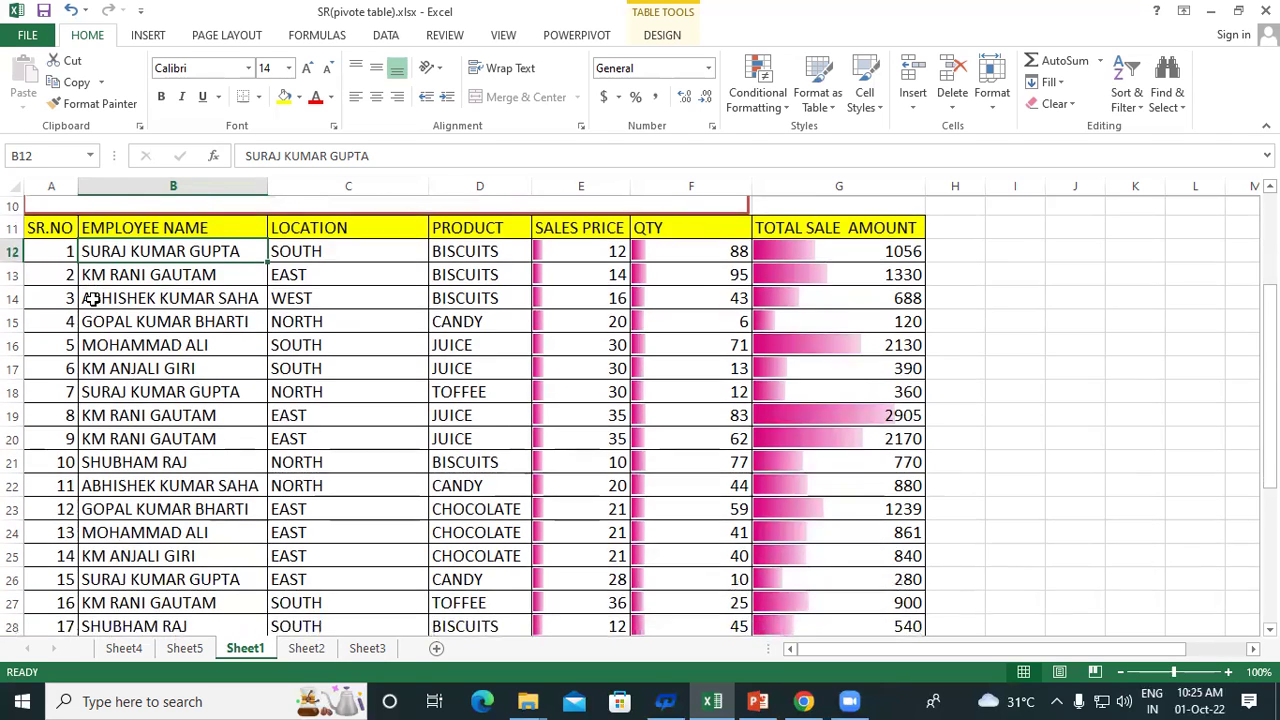
scroll(88, 295, "up", 5)
left_click_drag(46, 283, 879, 598)
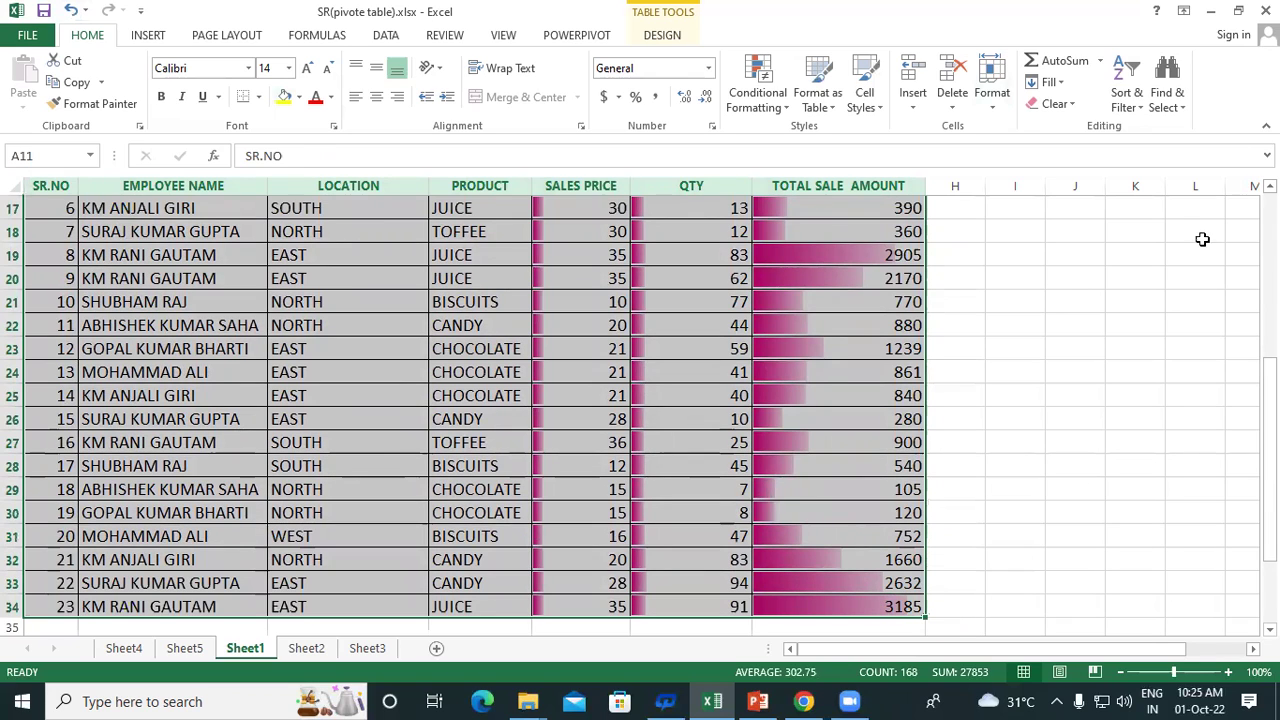
left_click(148, 36)
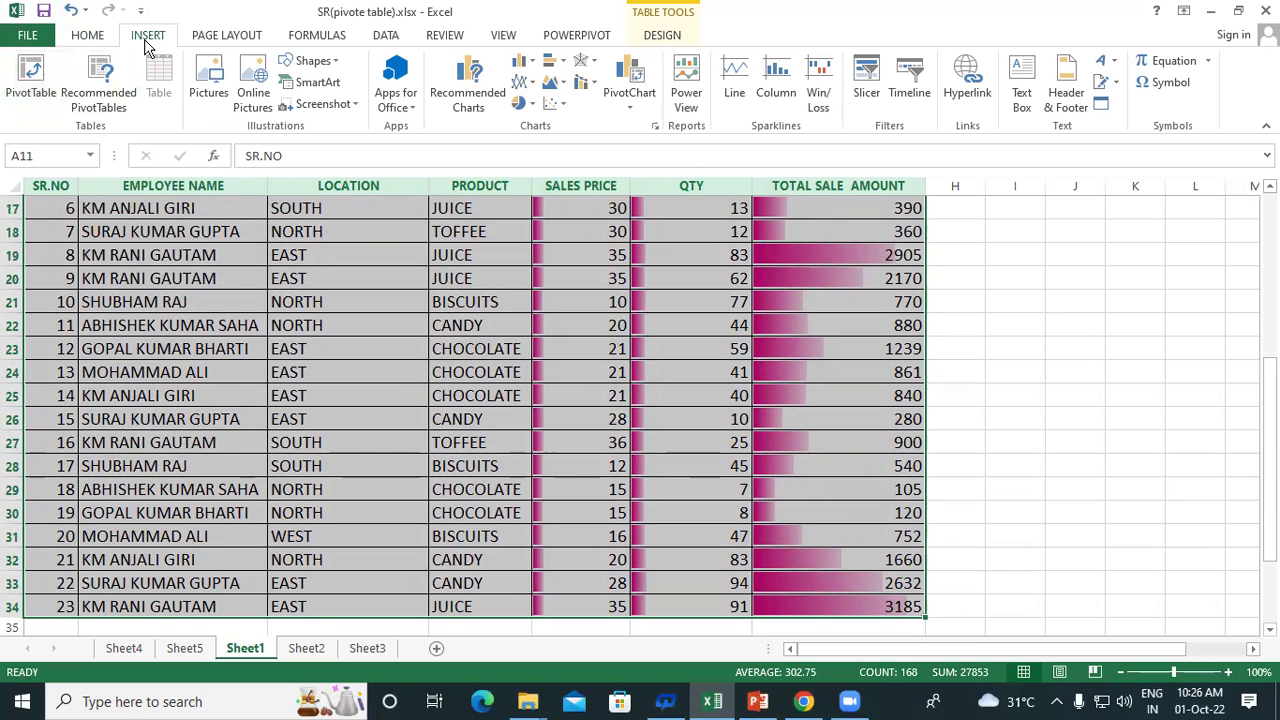
left_click(31, 72)
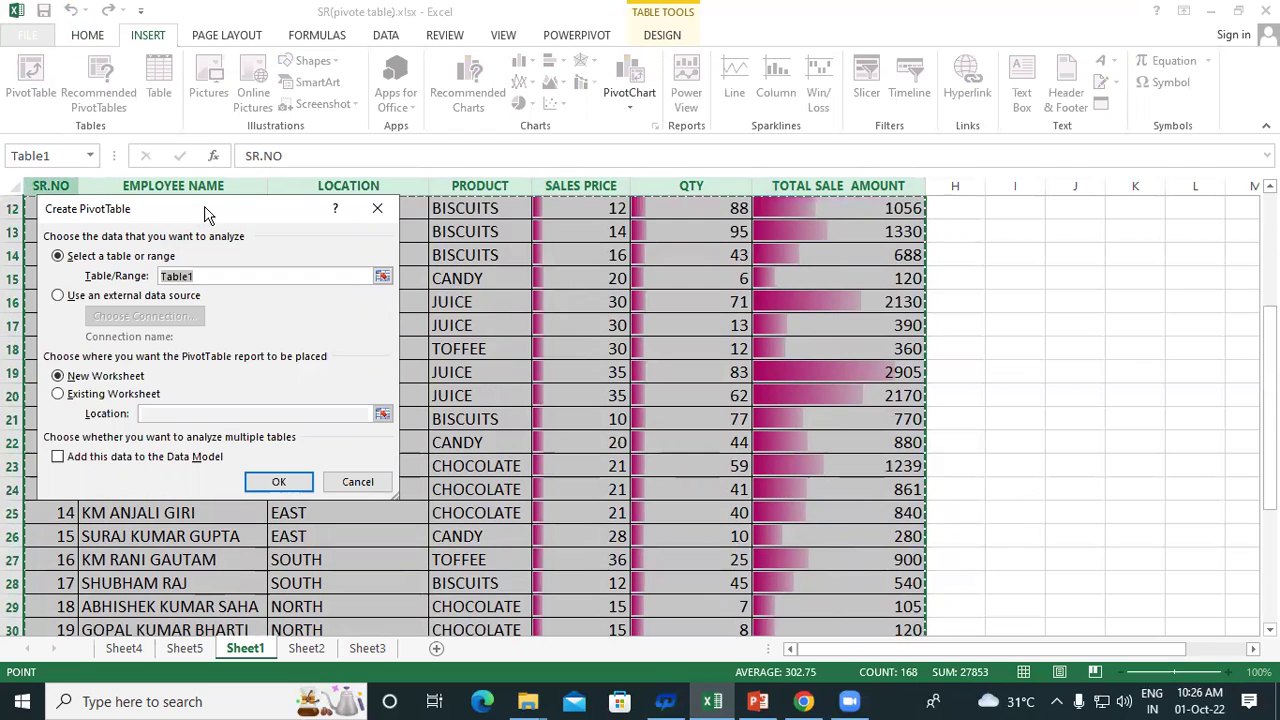
left_click_drag(205, 215, 630, 57)
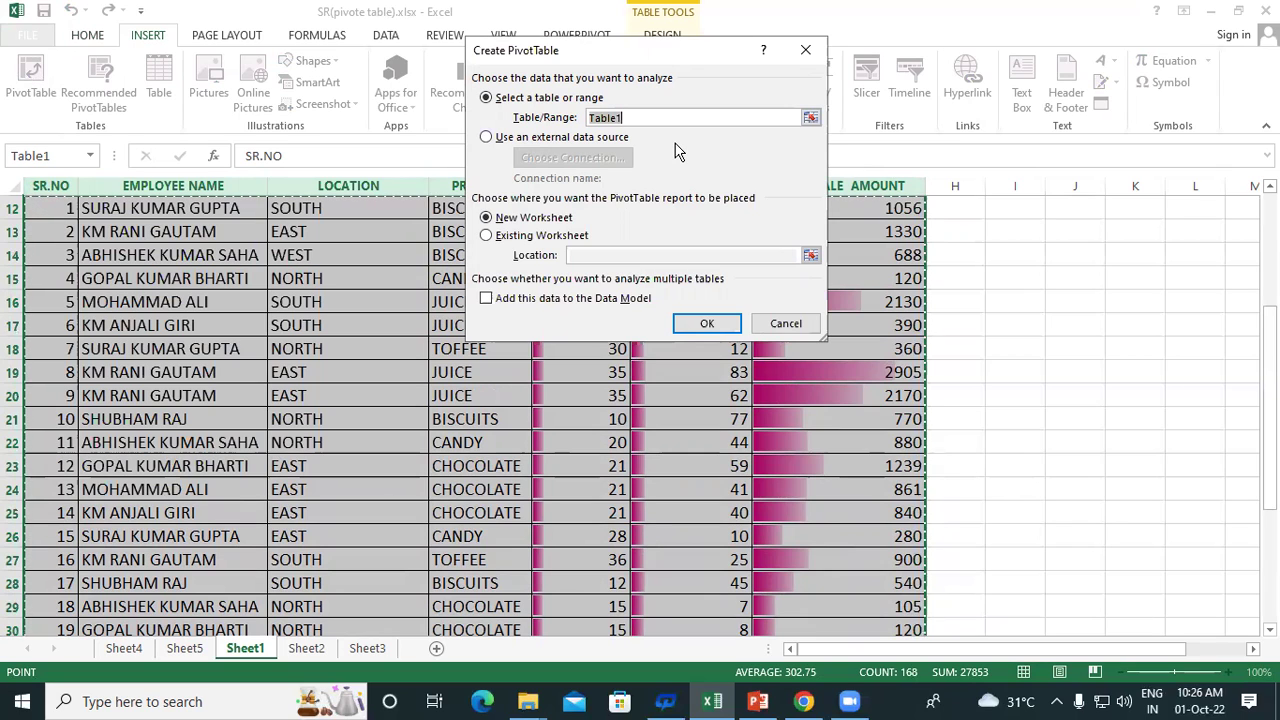
left_click(654, 117)
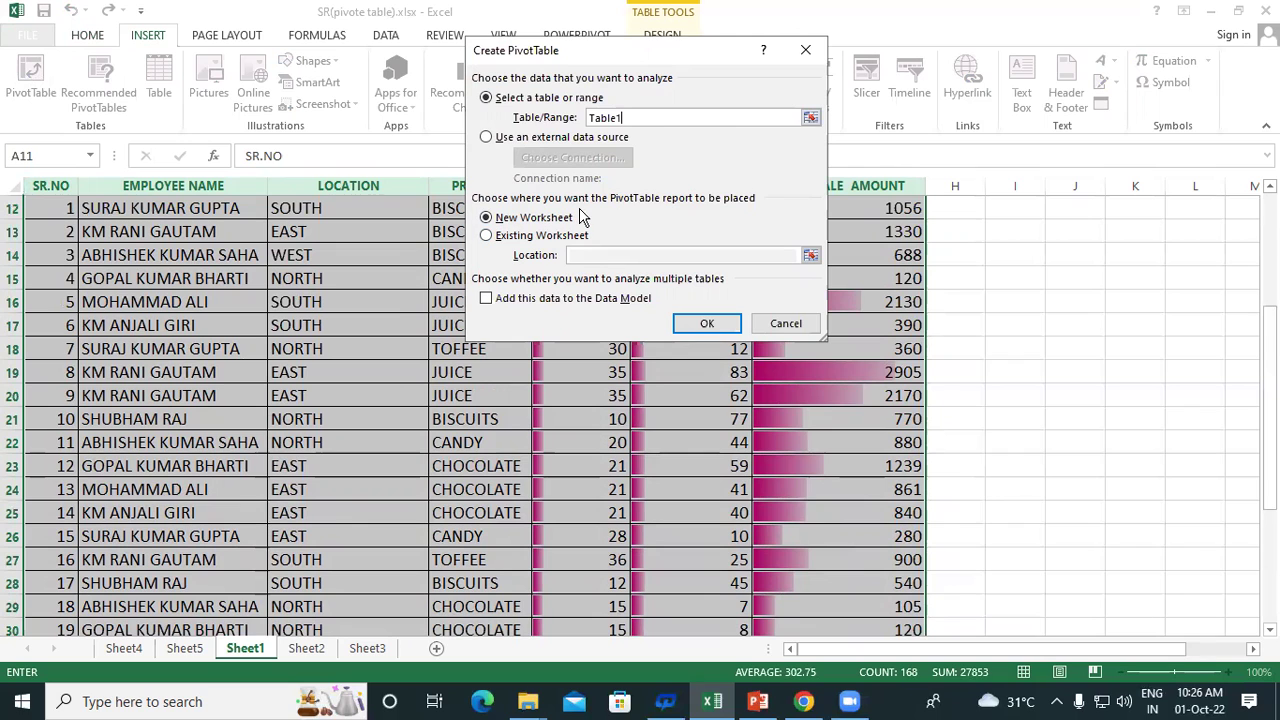
left_click(707, 325)
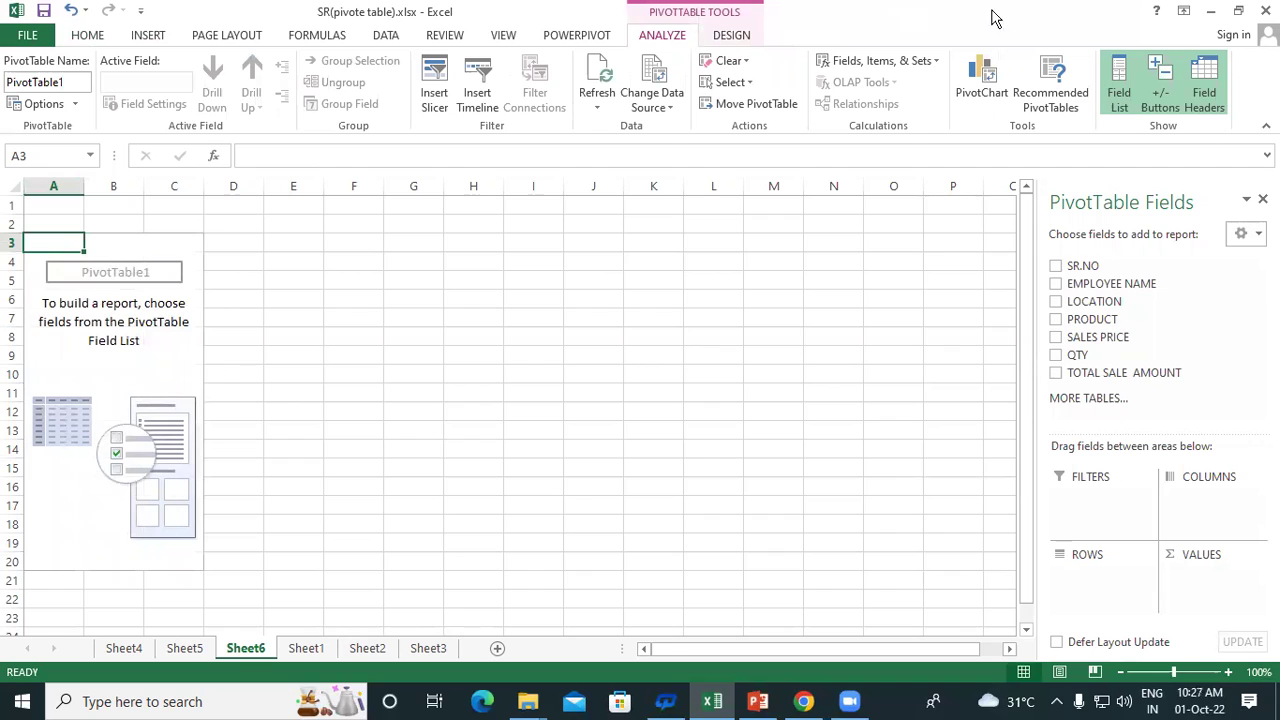
Step: Add the EMPLOYEE NAME field to the PivotTable's rows and check the resulting list of row labels
left_click(1056, 285)
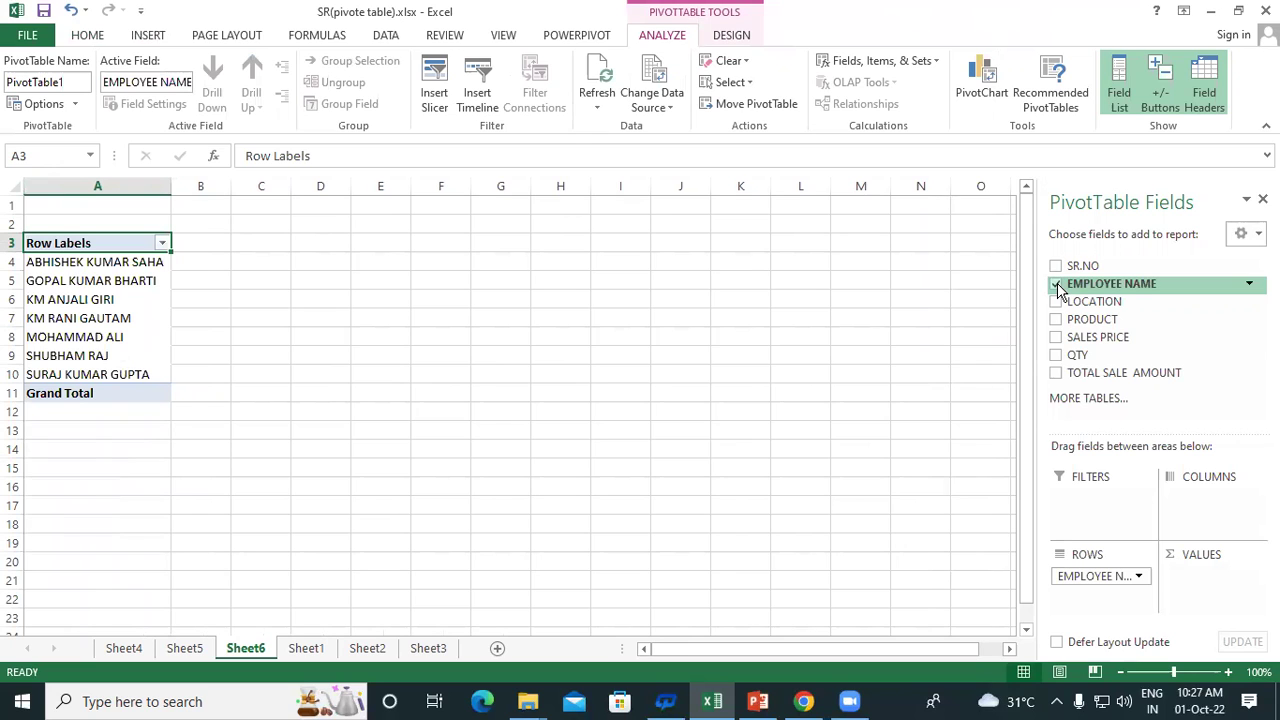
left_click_drag(74, 265, 94, 375)
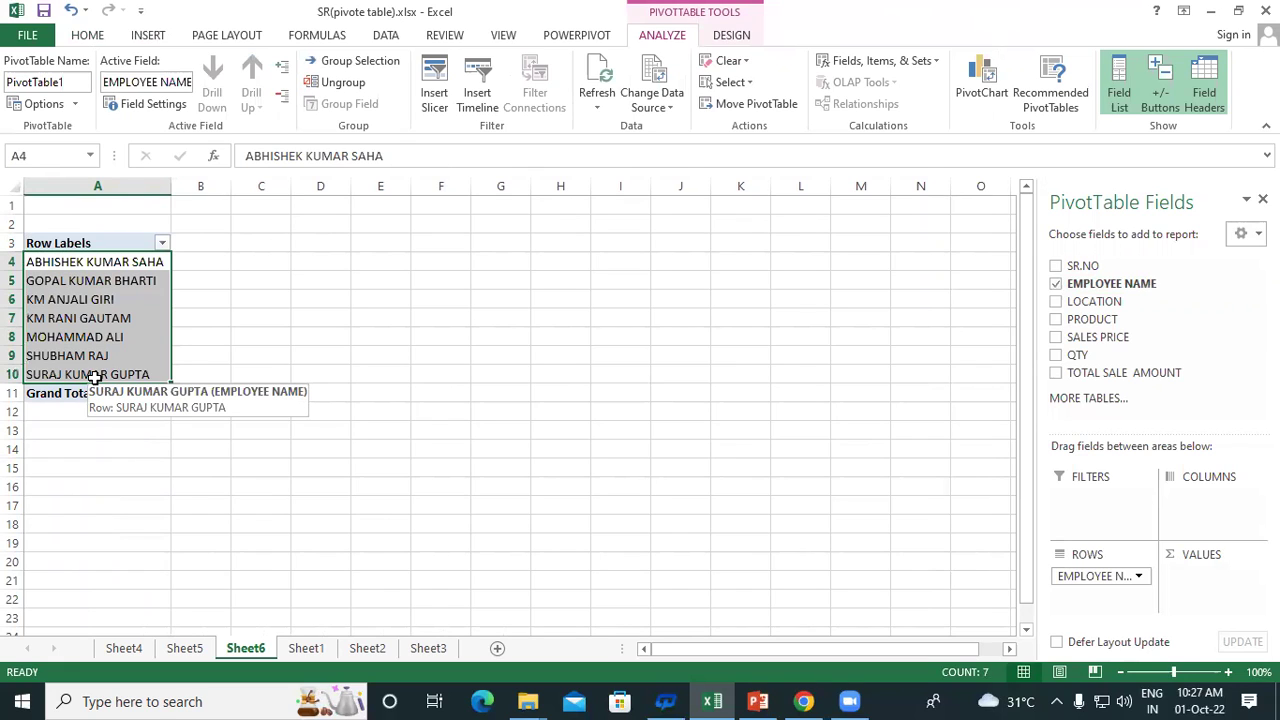
left_click(335, 332)
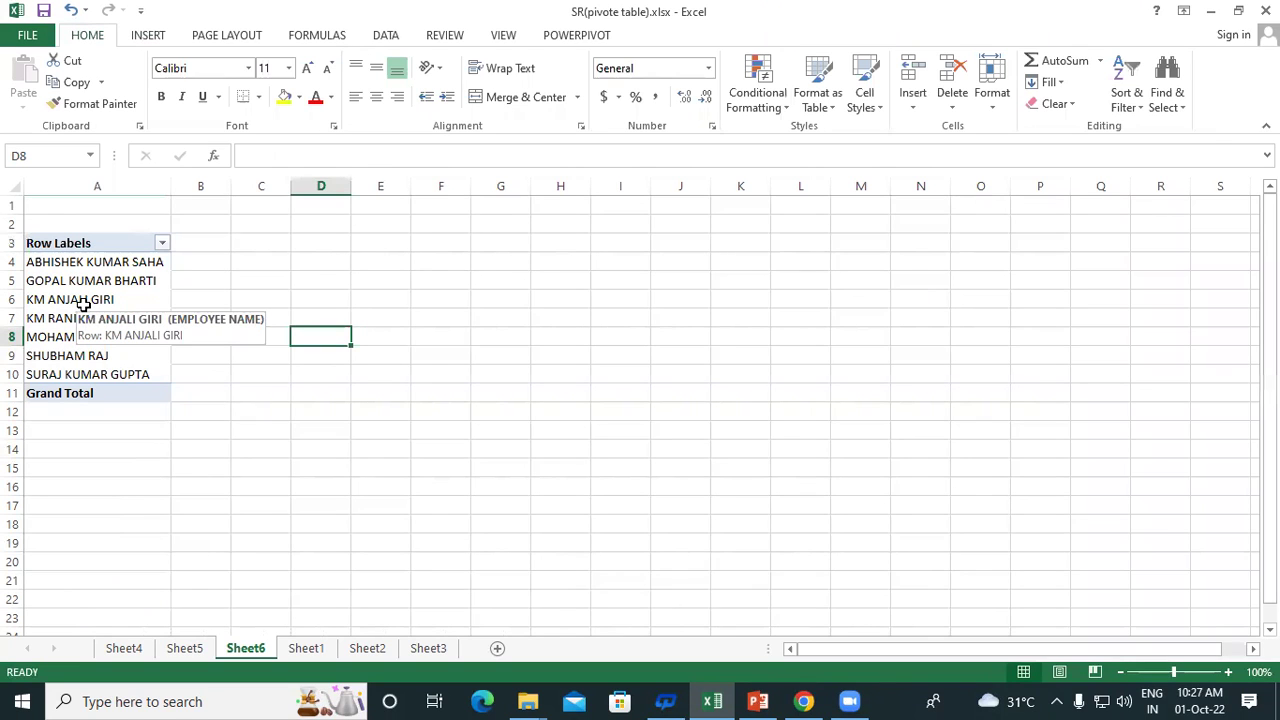
Step: Add the LOCATION field to the PivotTable's rows under EMPLOYEE NAME and review the locations listed for each employee
left_click(58, 262)
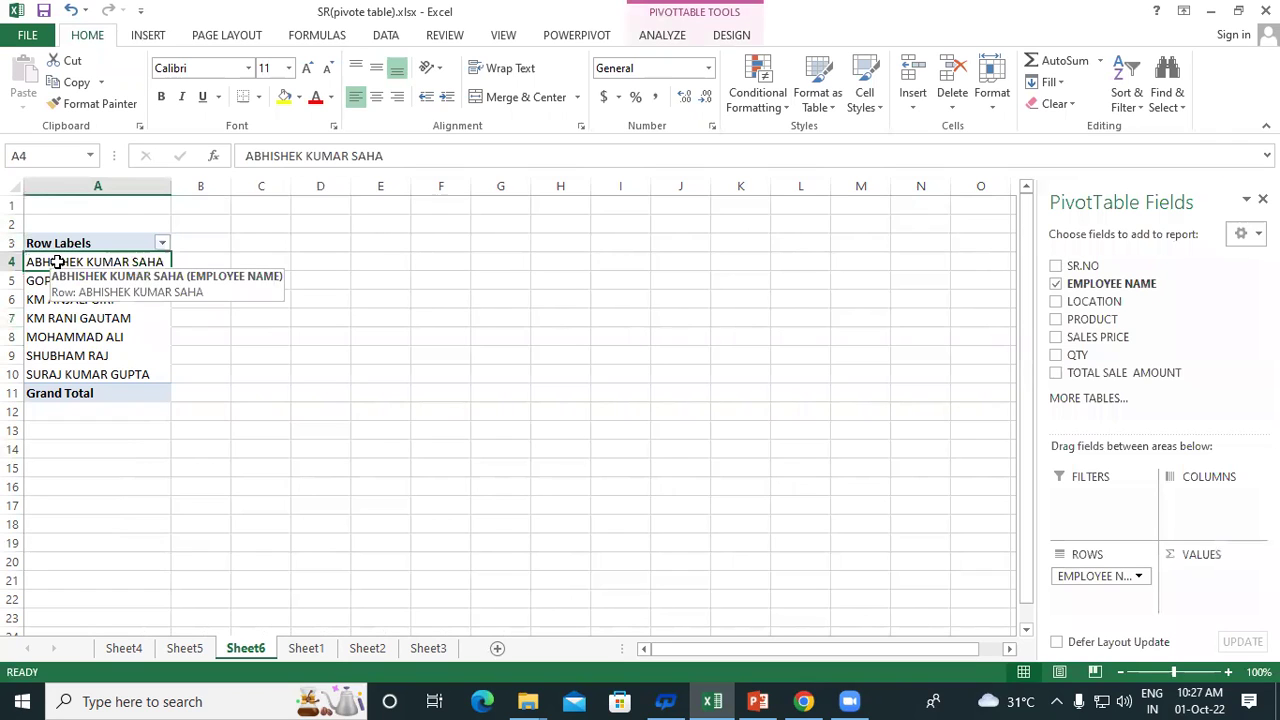
left_click_drag(58, 262, 58, 374)
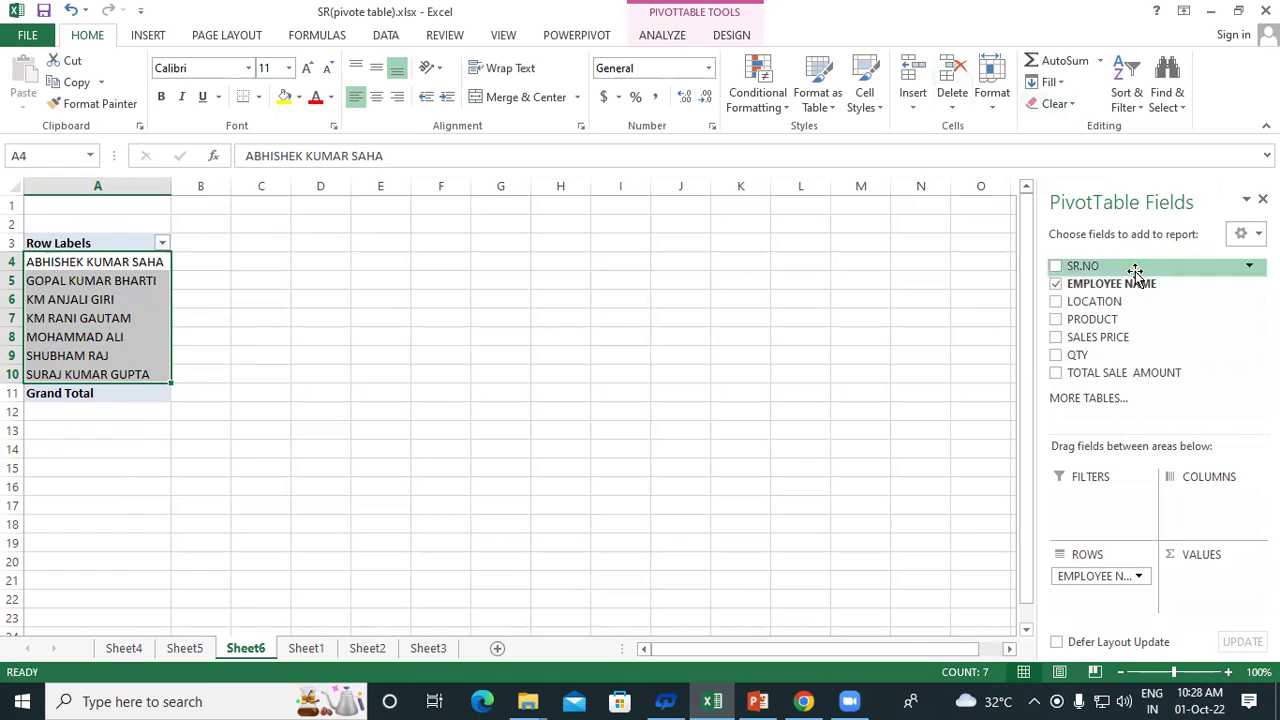
left_click(1056, 302)
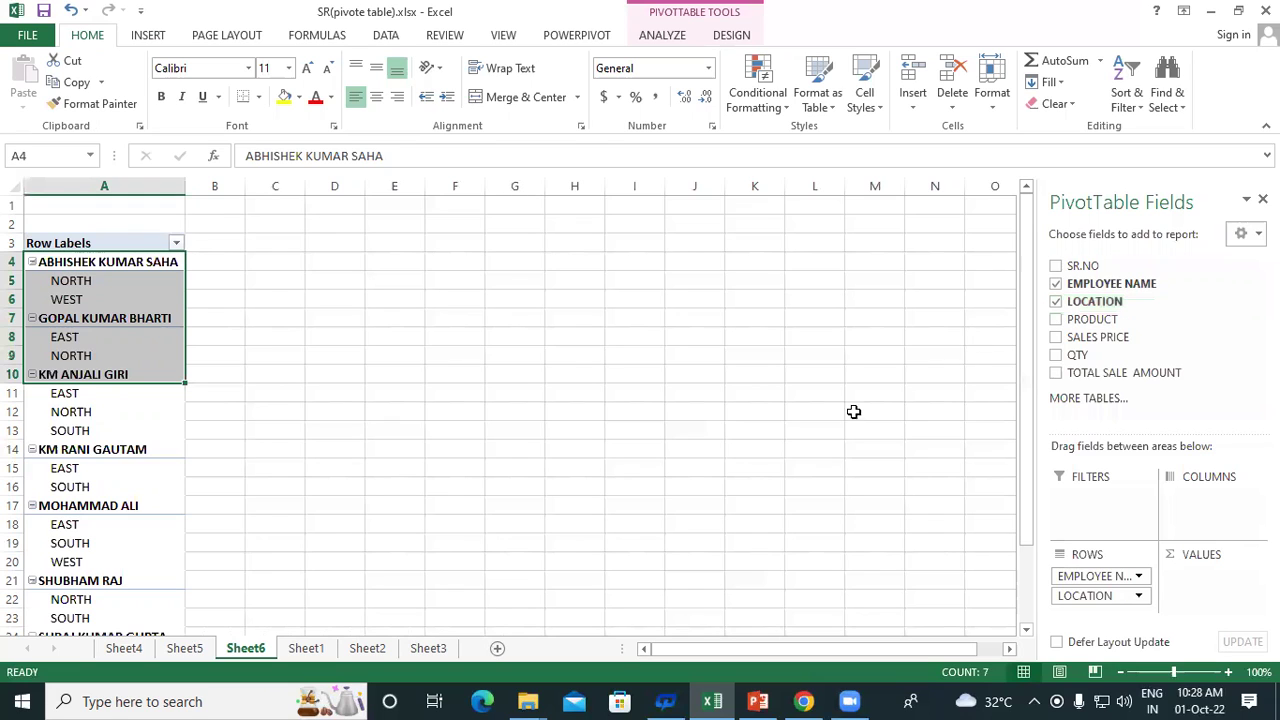
scroll(95, 487, "down", 1)
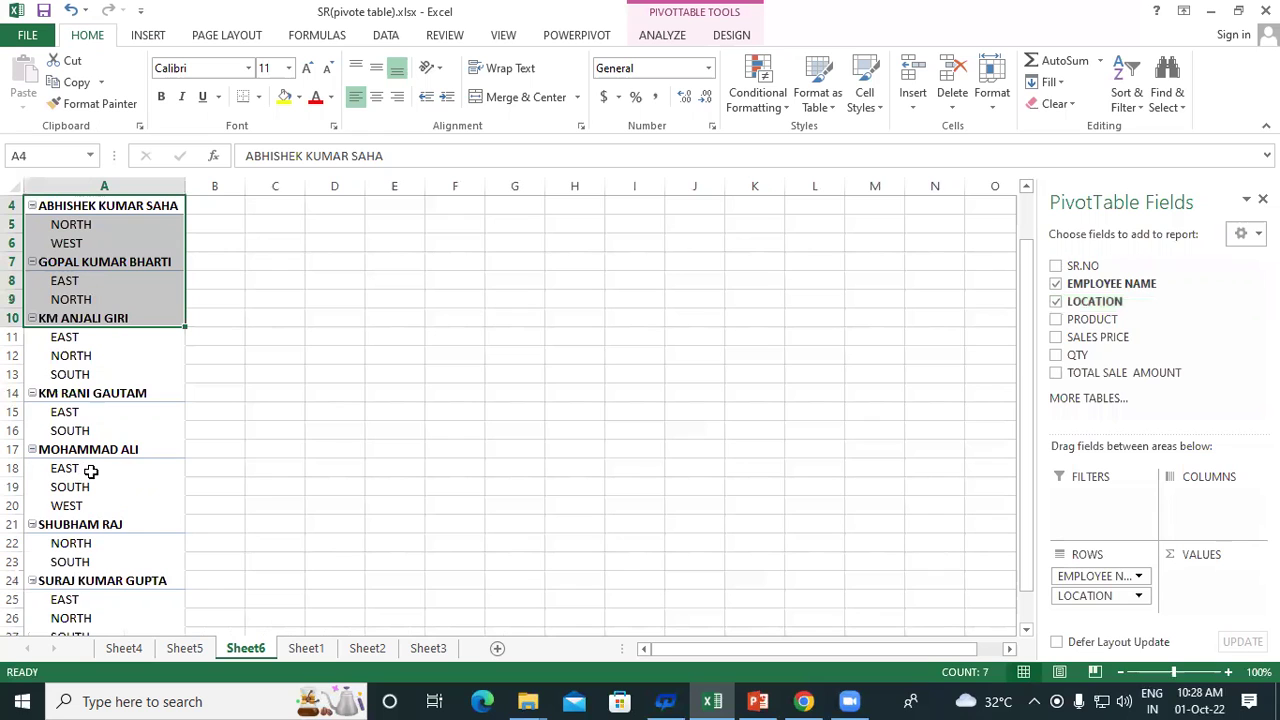
scroll(115, 471, "down", 2)
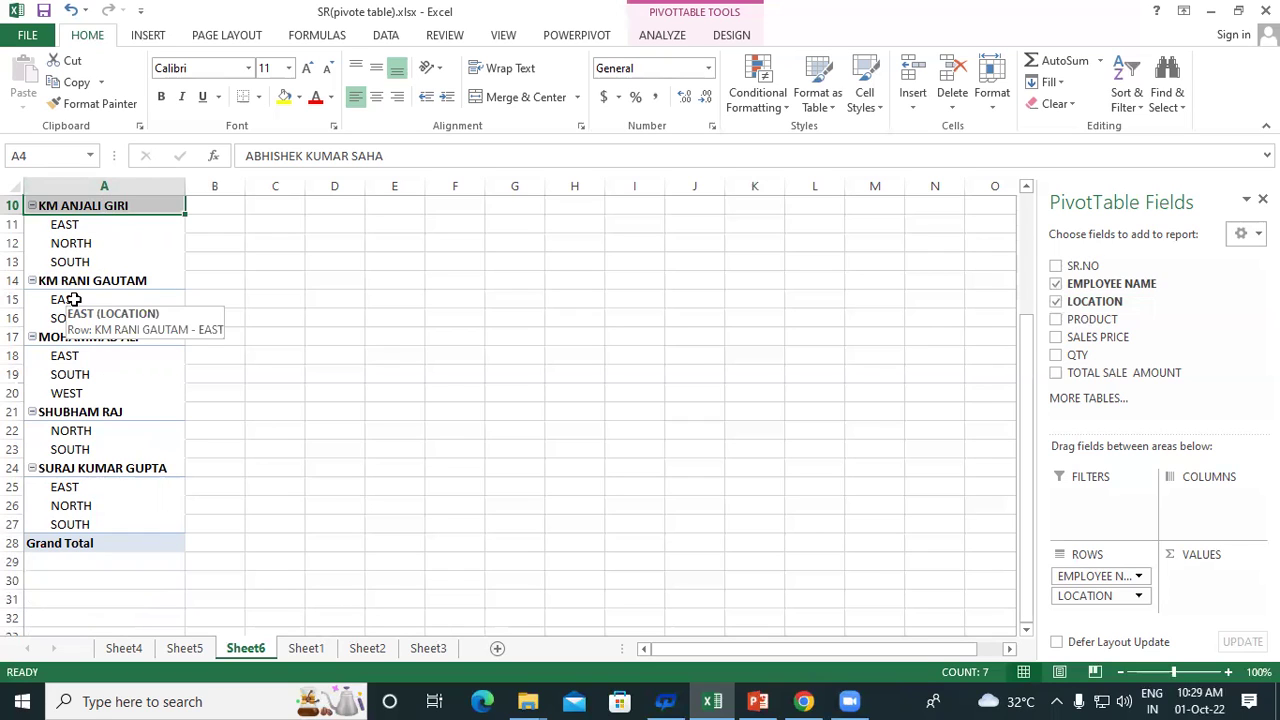
scroll(74, 300, "up", 3)
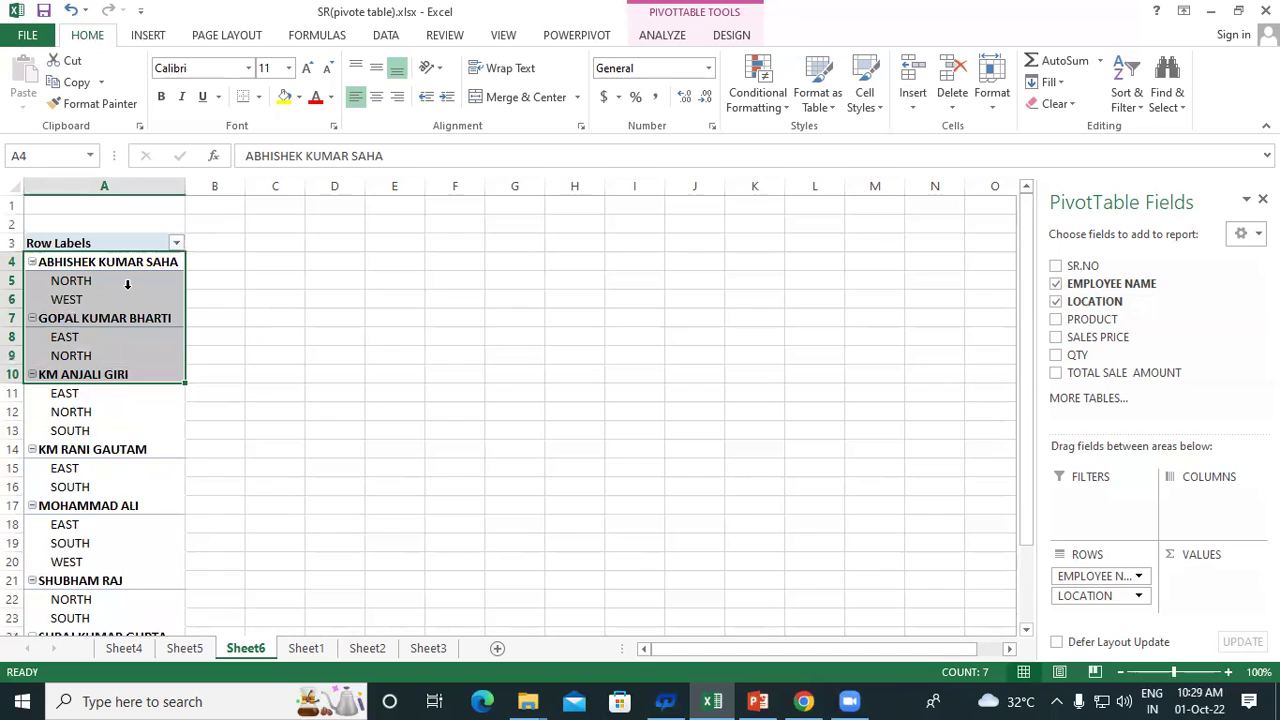
left_click(127, 284)
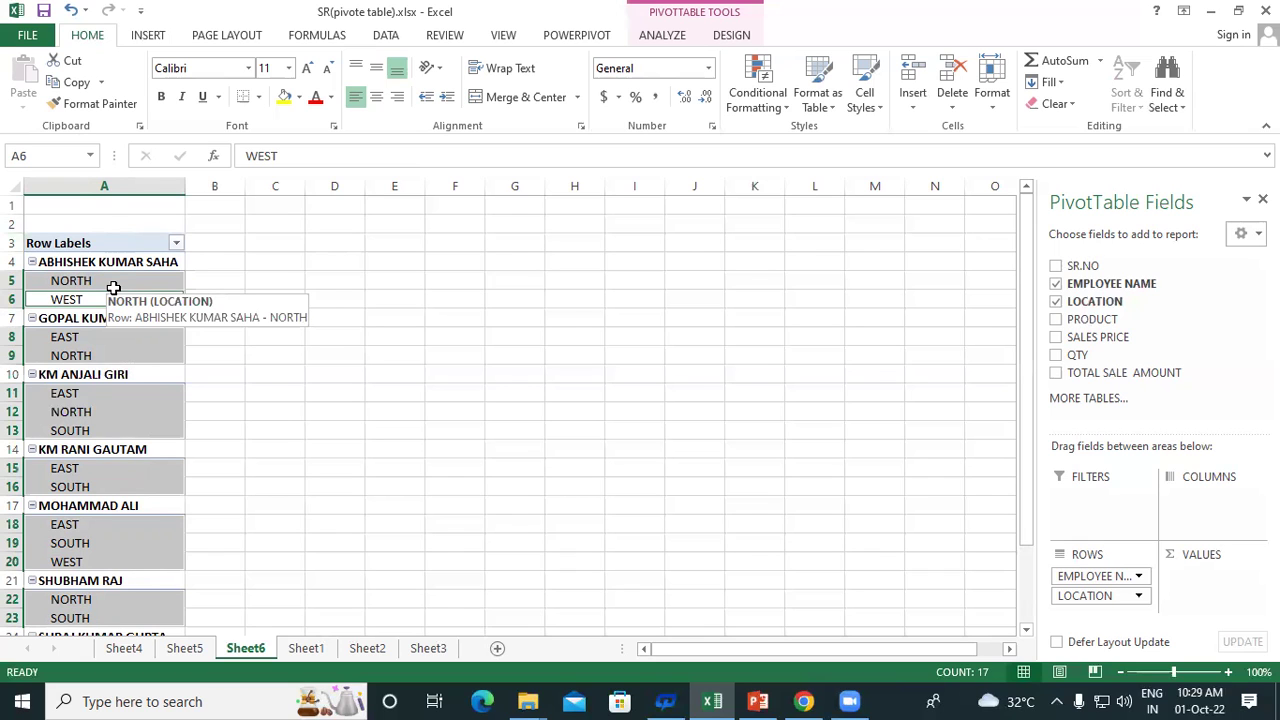
Step: Add PRODUCT to the rows and TOTAL SALE AMOUNT as summed values, and check the first employee's total and location breakdown
left_click(1057, 325)
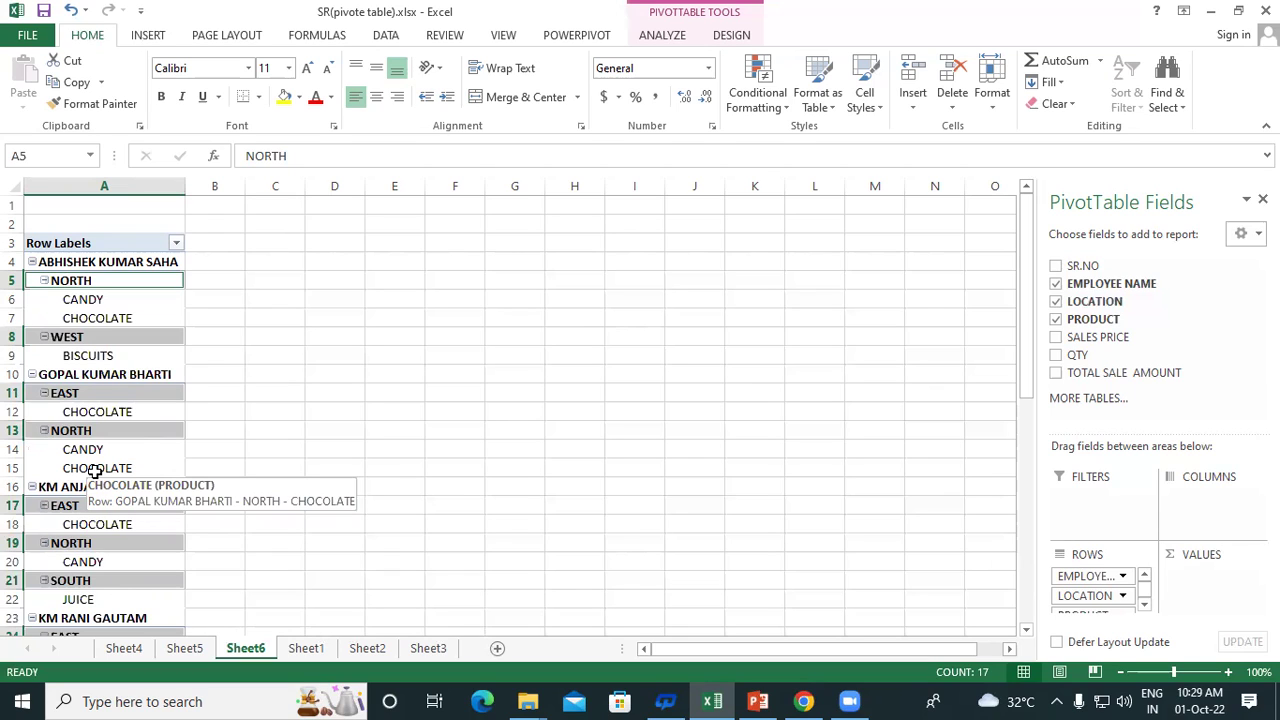
left_click(1056, 373)
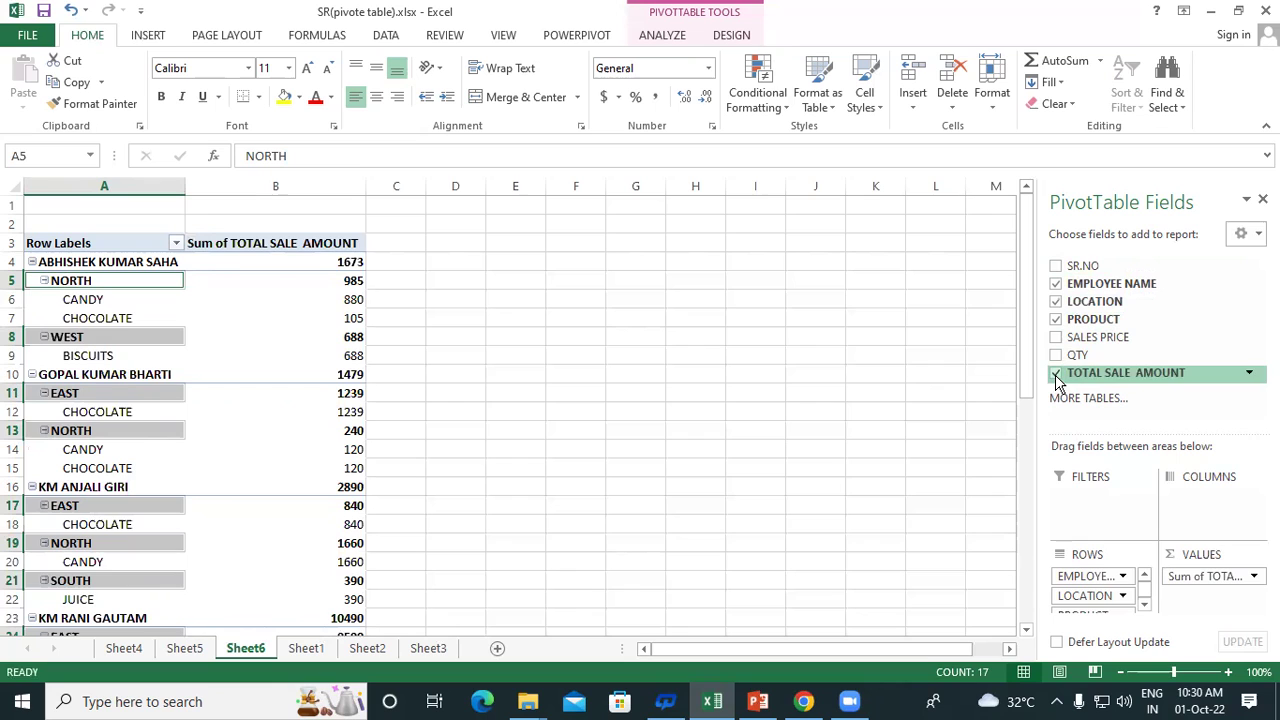
left_click(113, 261)
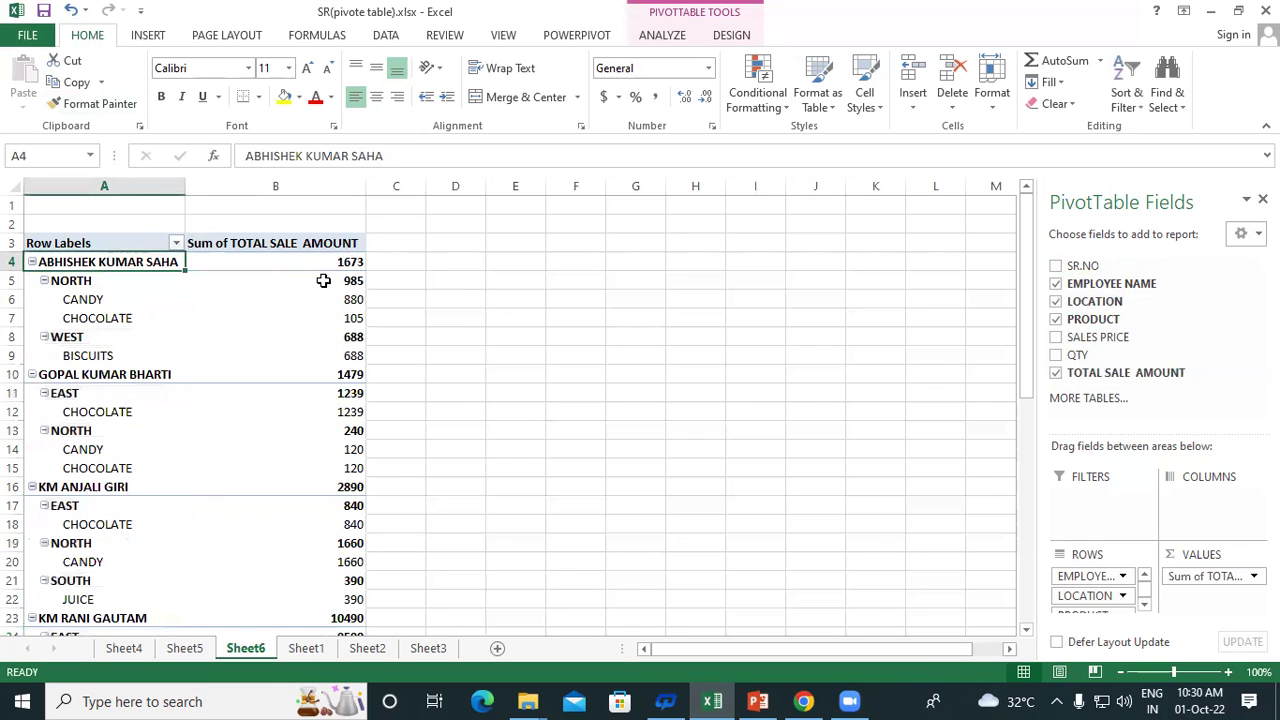
mouse_move(323, 281)
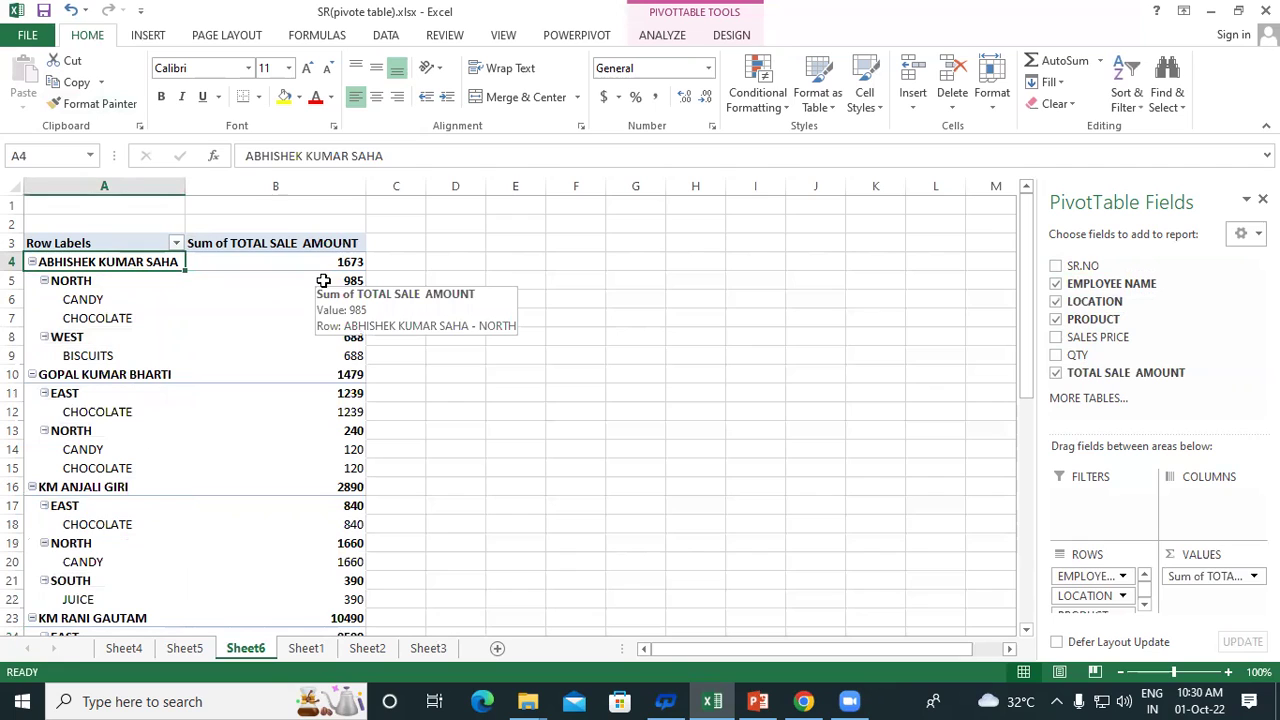
left_click(72, 281)
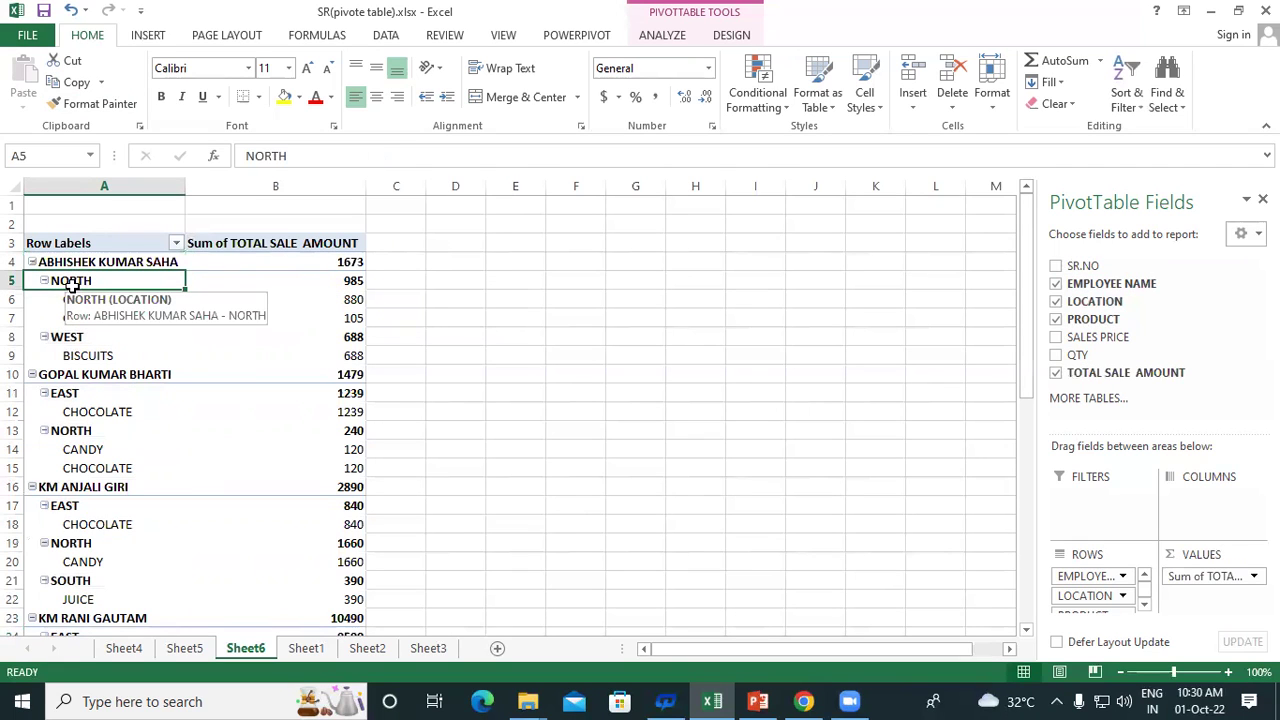
left_click(67, 338)
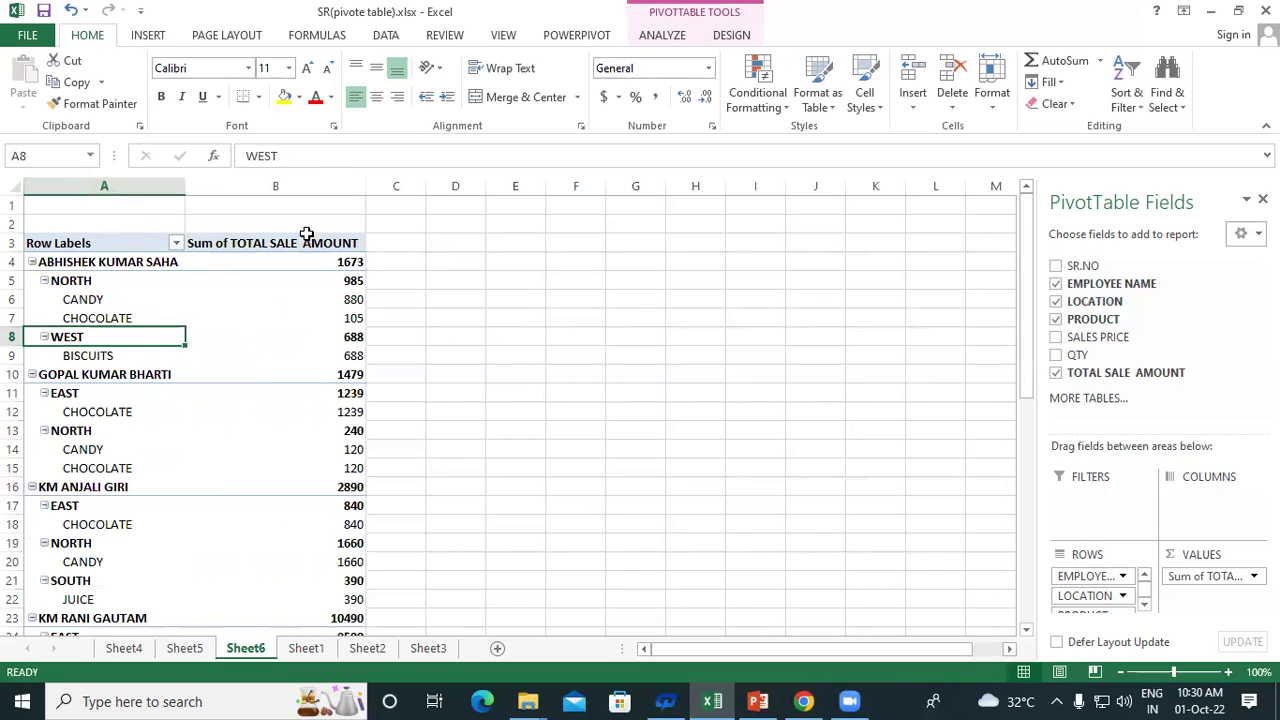
left_click(305, 267)
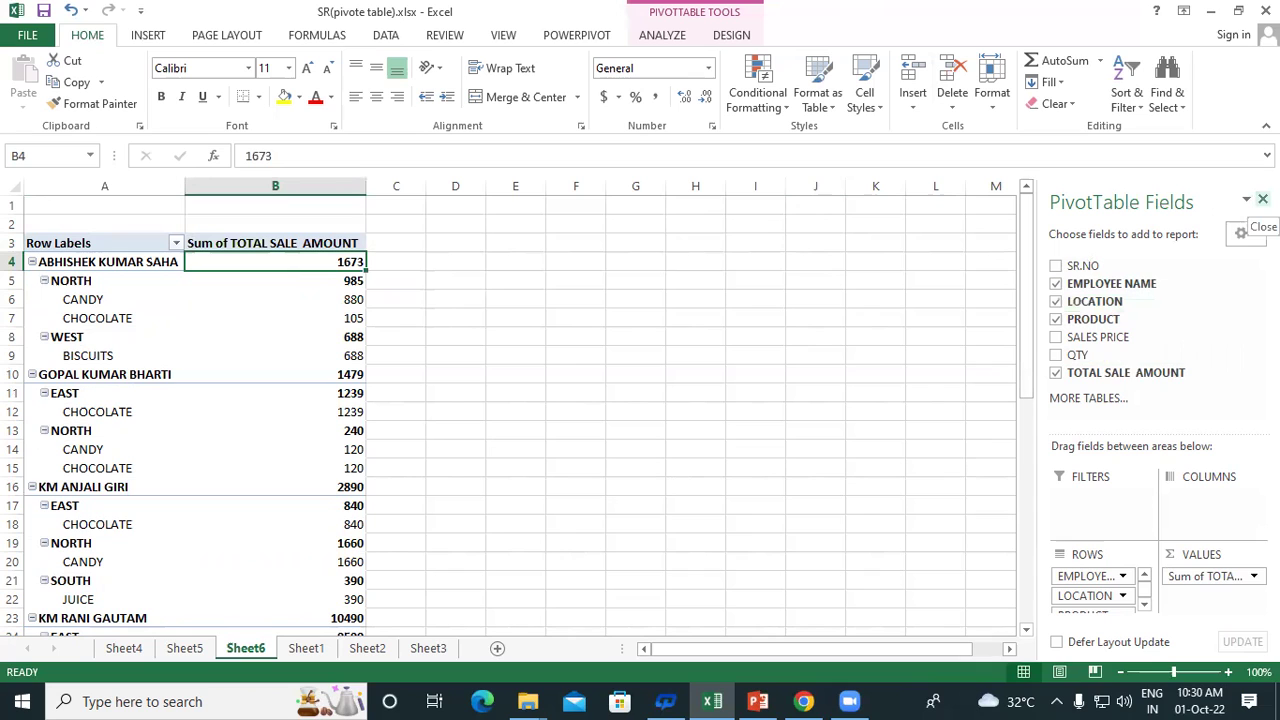
Step: Close the PivotTable field list and delete worksheet Sheet6 that holds the PivotTable
left_click(1262, 199)
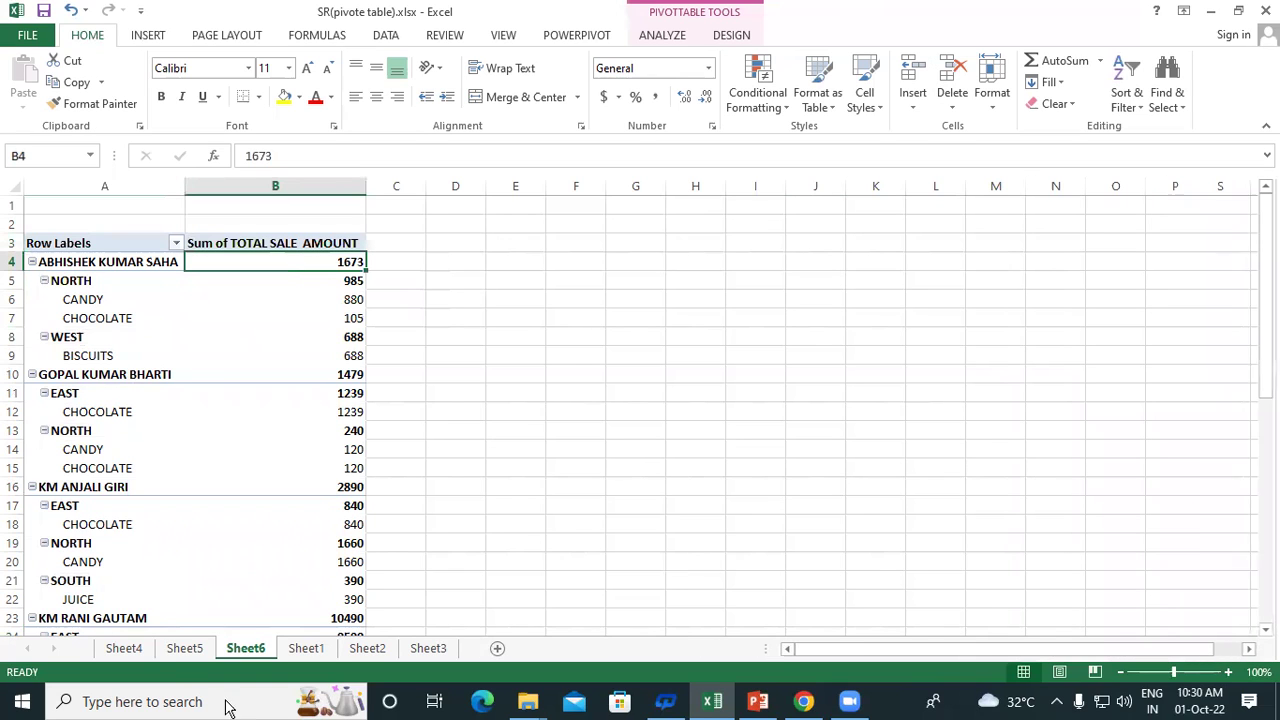
right_click(246, 648)
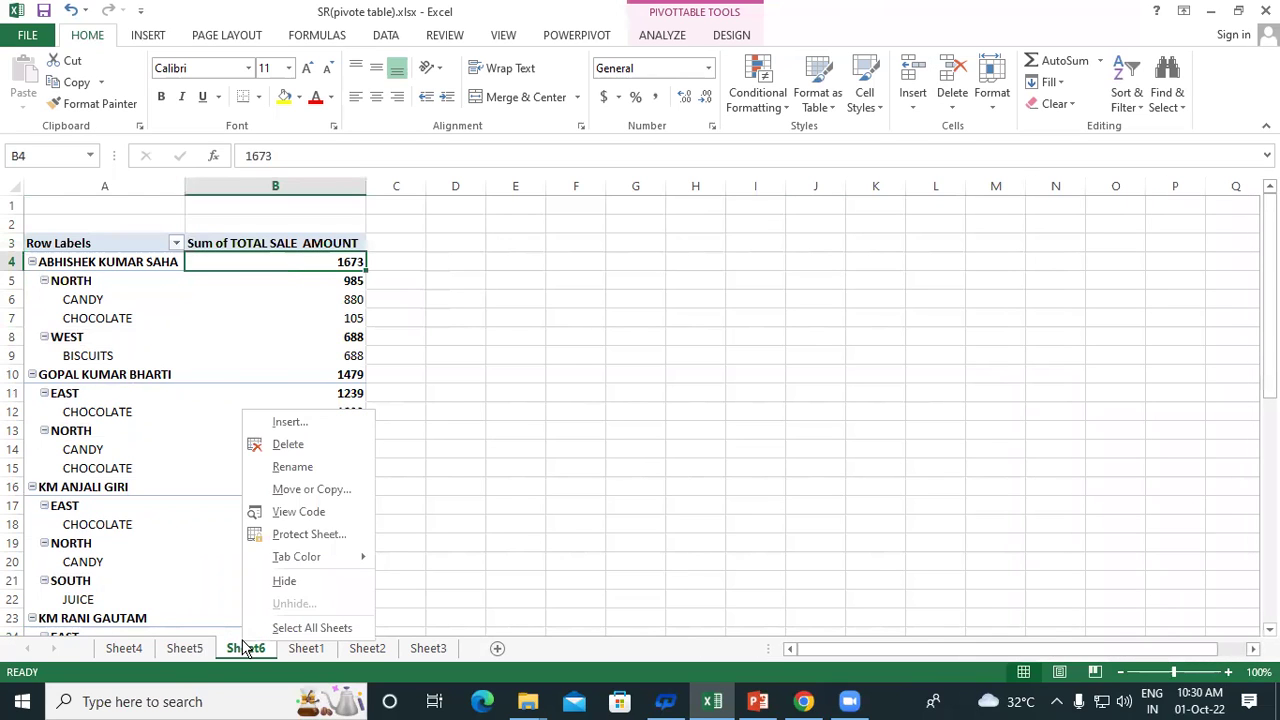
left_click(287, 444)
left_click(605, 397)
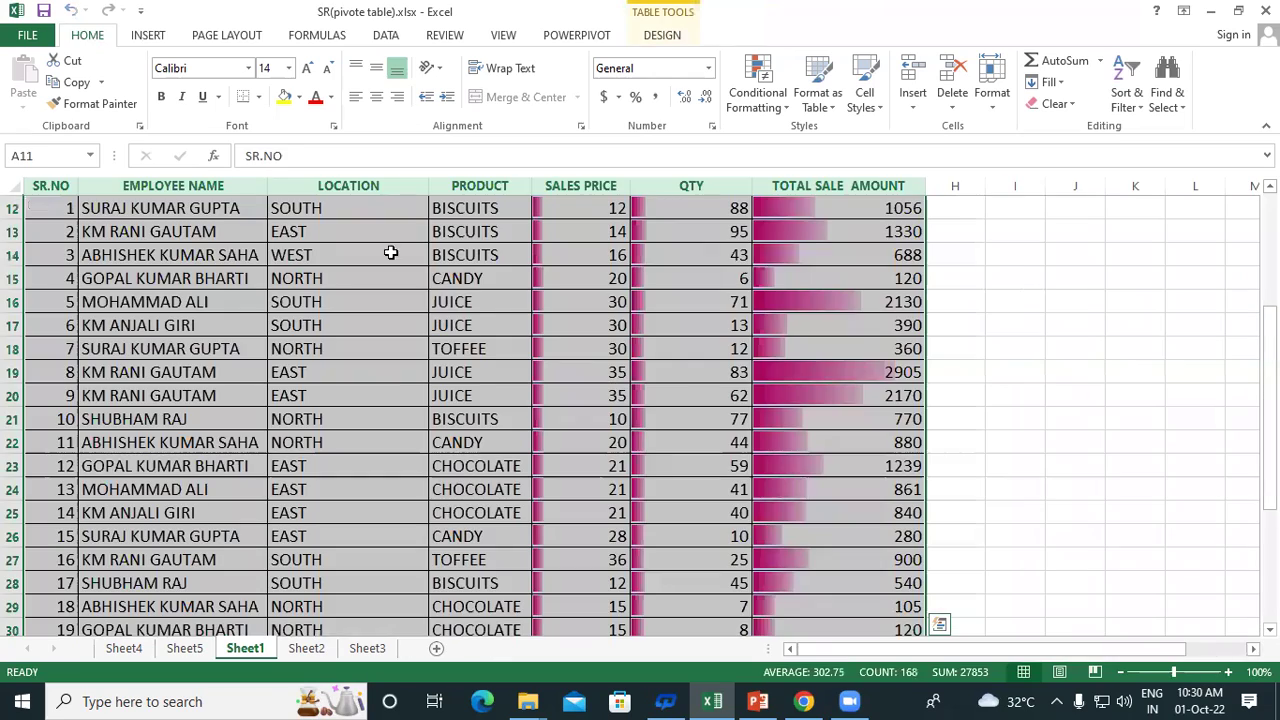
Step: Create a PivotTable on a new worksheet from the sales table starting at the SR.NO heading in A11, using Table1 as the source
left_click(483, 320)
scroll(389, 357, "up", 3)
scroll(248, 393, "down", 1)
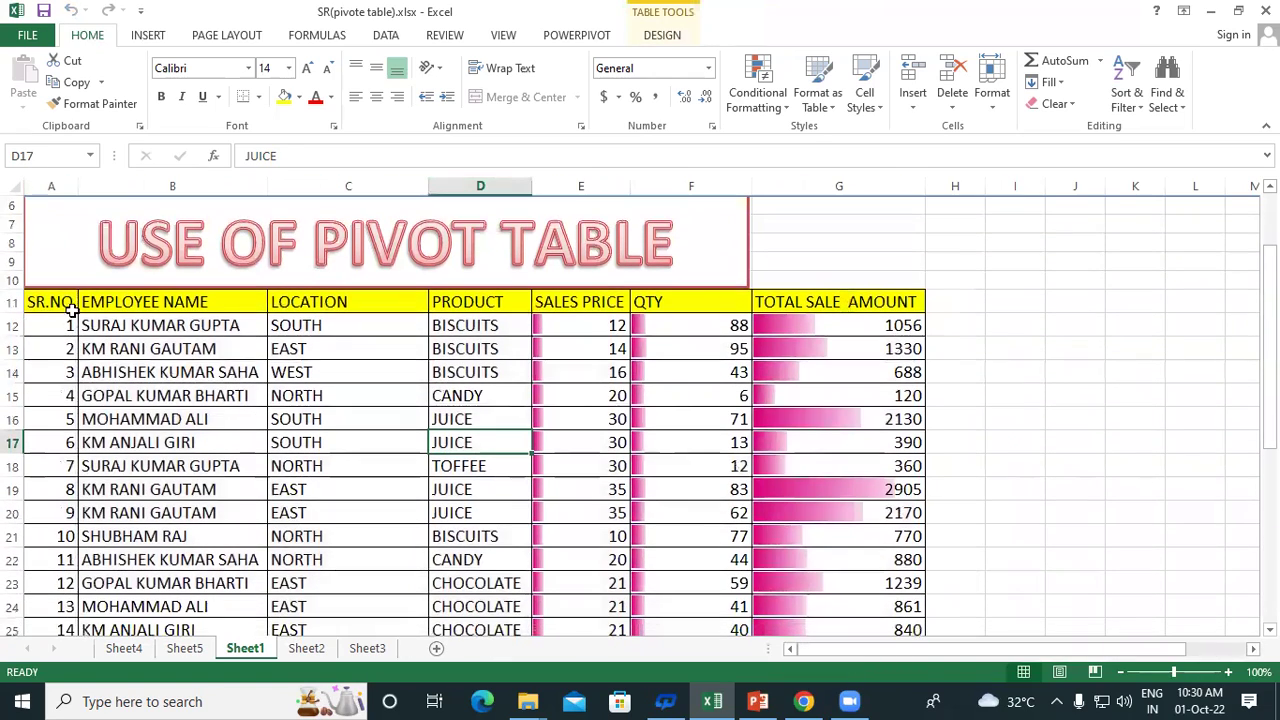
left_click(57, 291)
left_click(56, 301)
left_click_drag(157, 313, 877, 600)
left_click(150, 38)
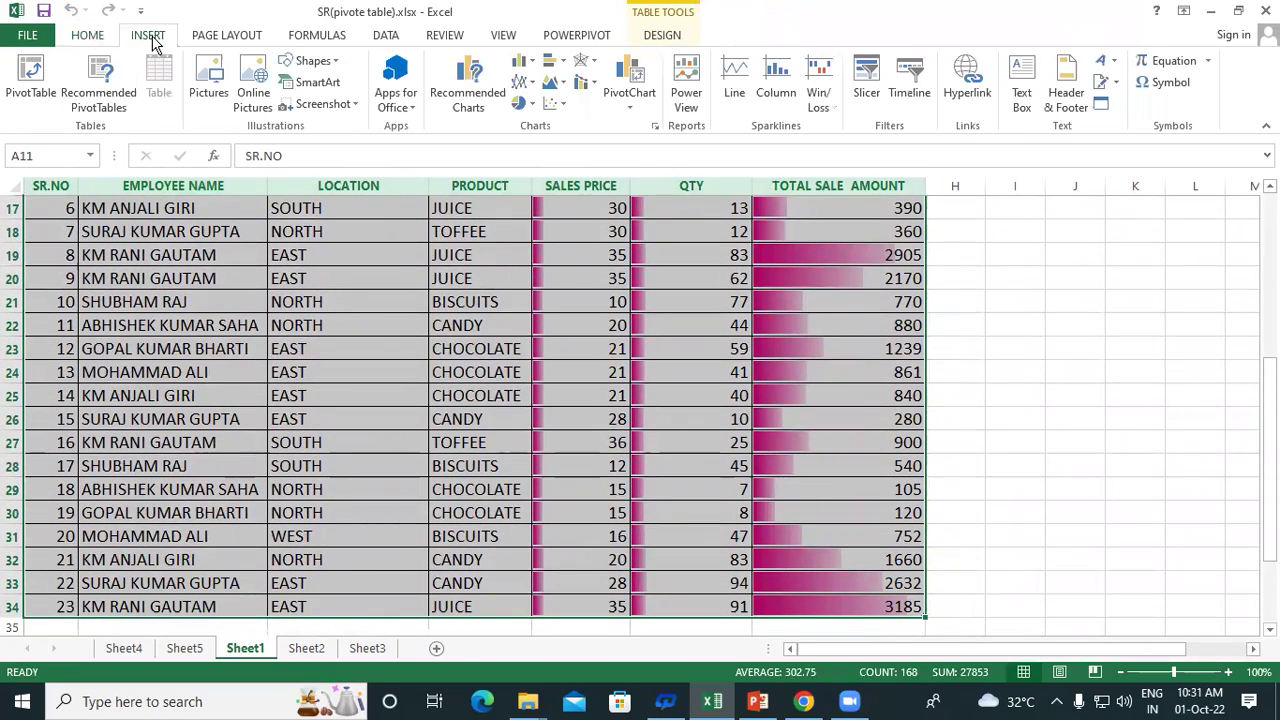
left_click(30, 80)
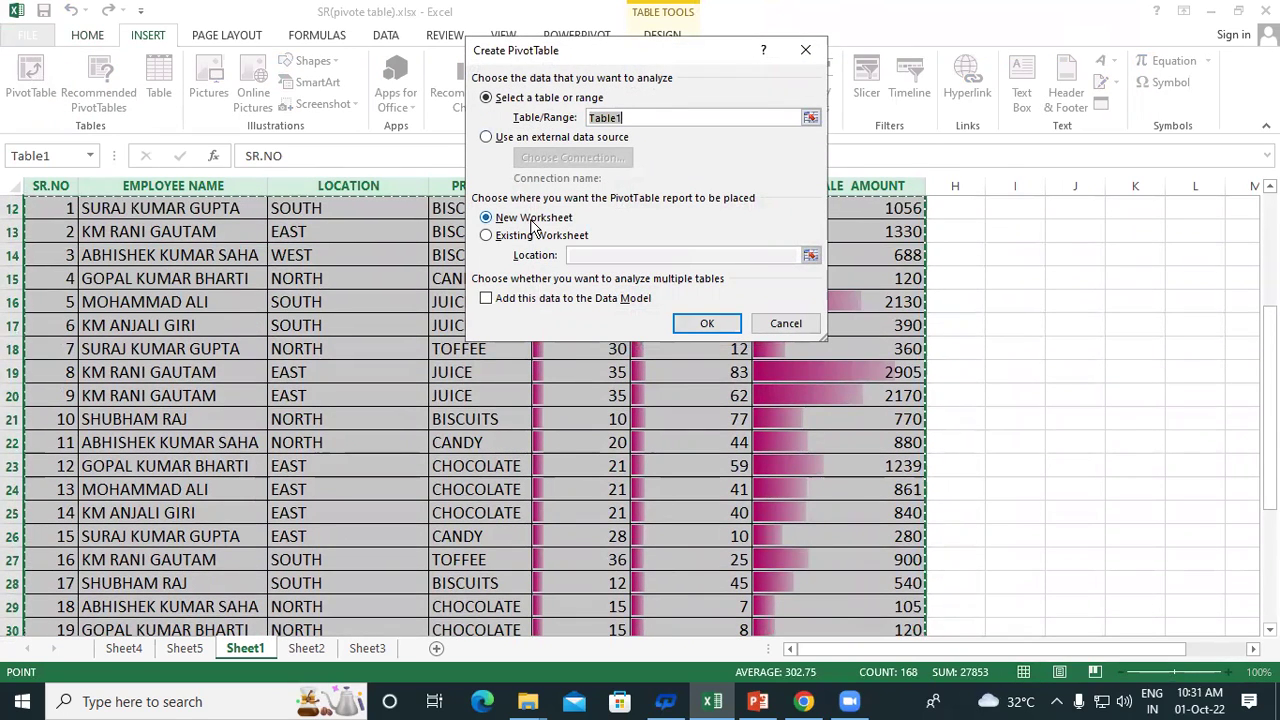
left_click(721, 325)
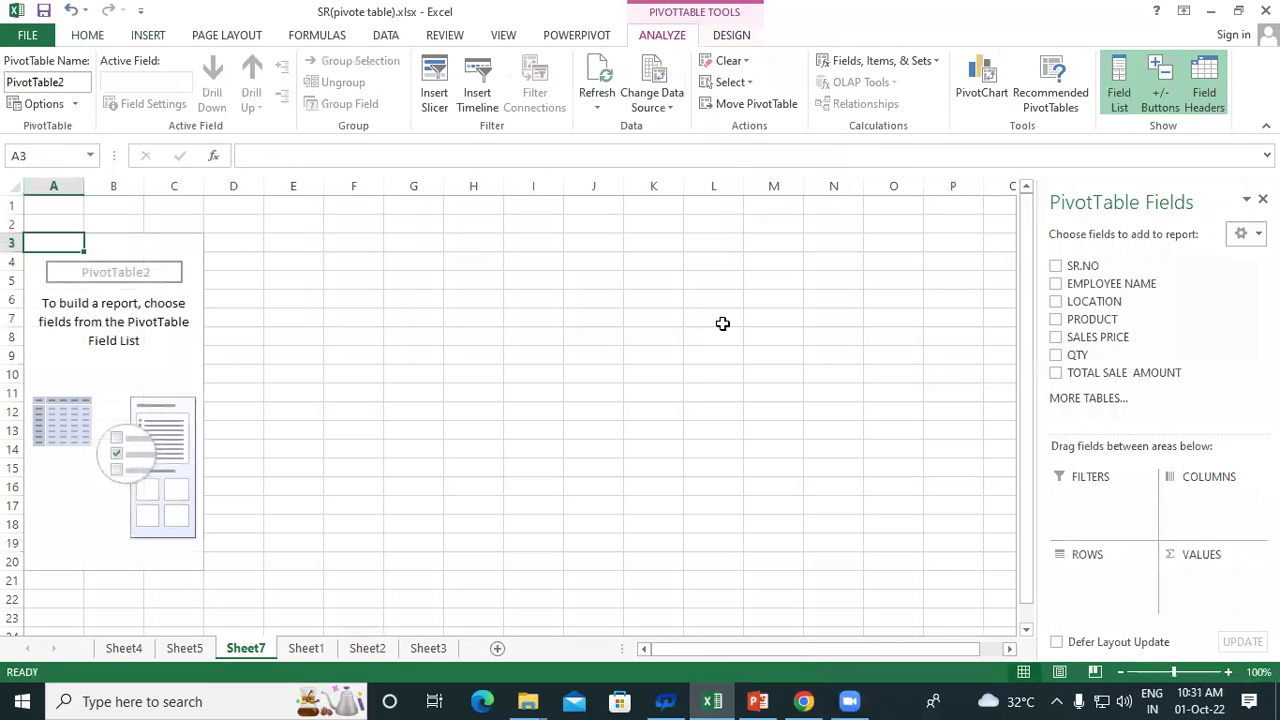
Step: Add EMPLOYEE NAME, LOCATION and PRODUCT as rows and TOTAL SALE AMOUNT as summed values, and review the report down to the Grand Total
left_click(1055, 283)
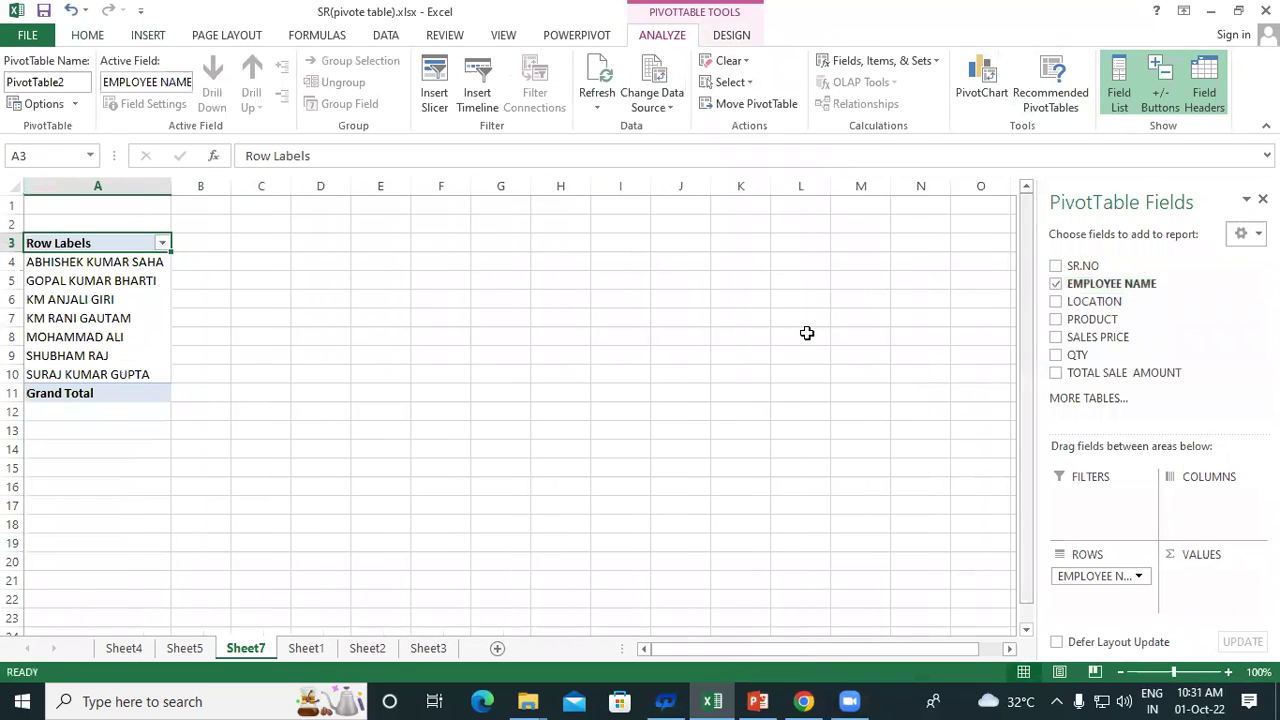
left_click(1056, 301)
left_click(1056, 319)
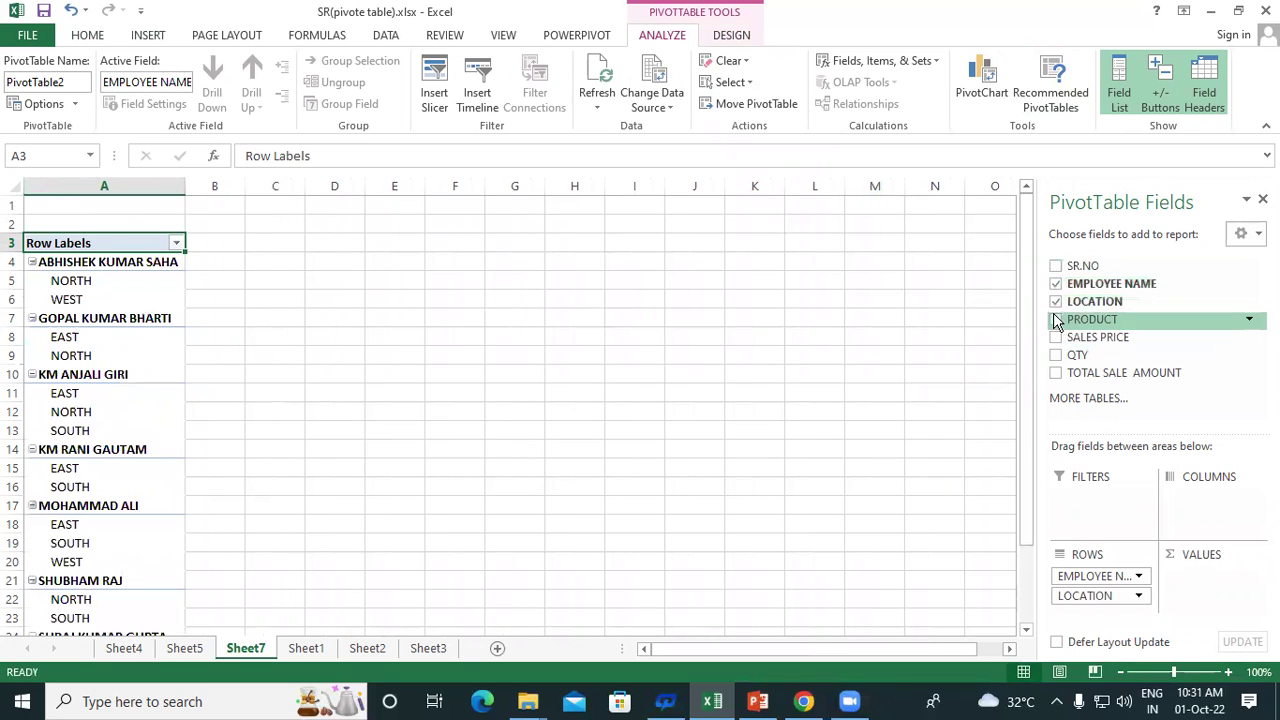
left_click(1056, 373)
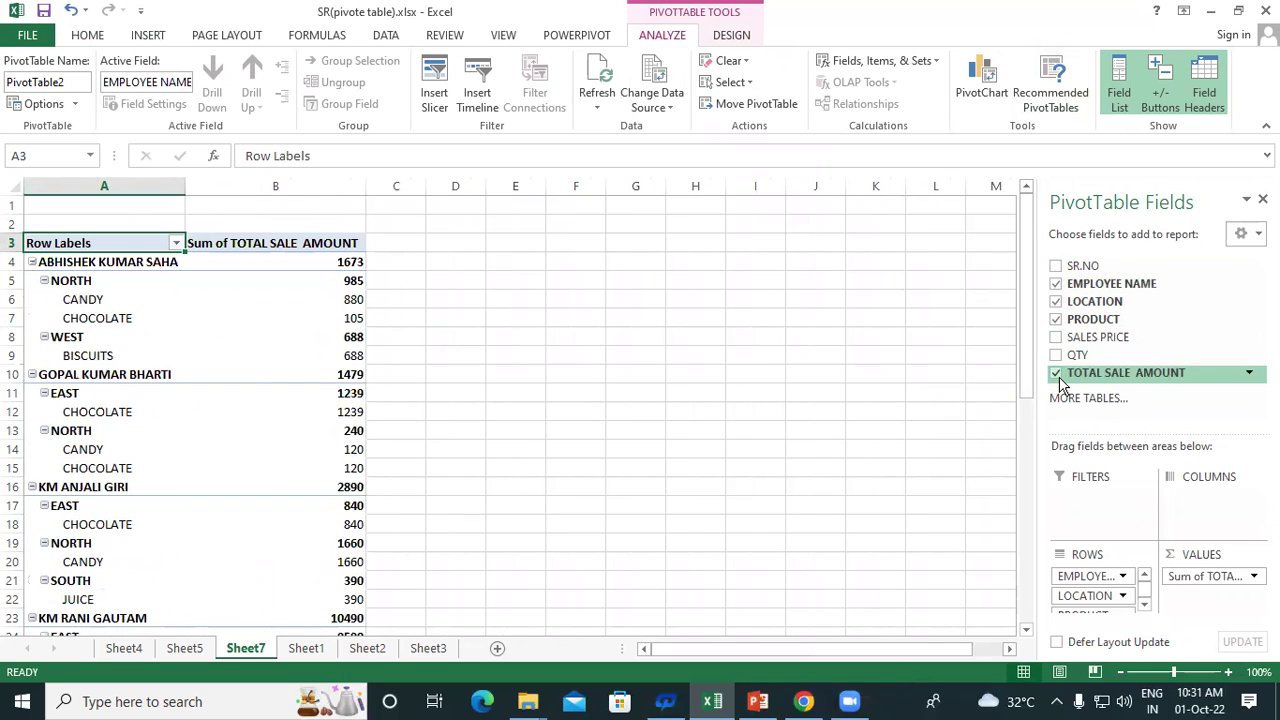
scroll(171, 417, "down", 11)
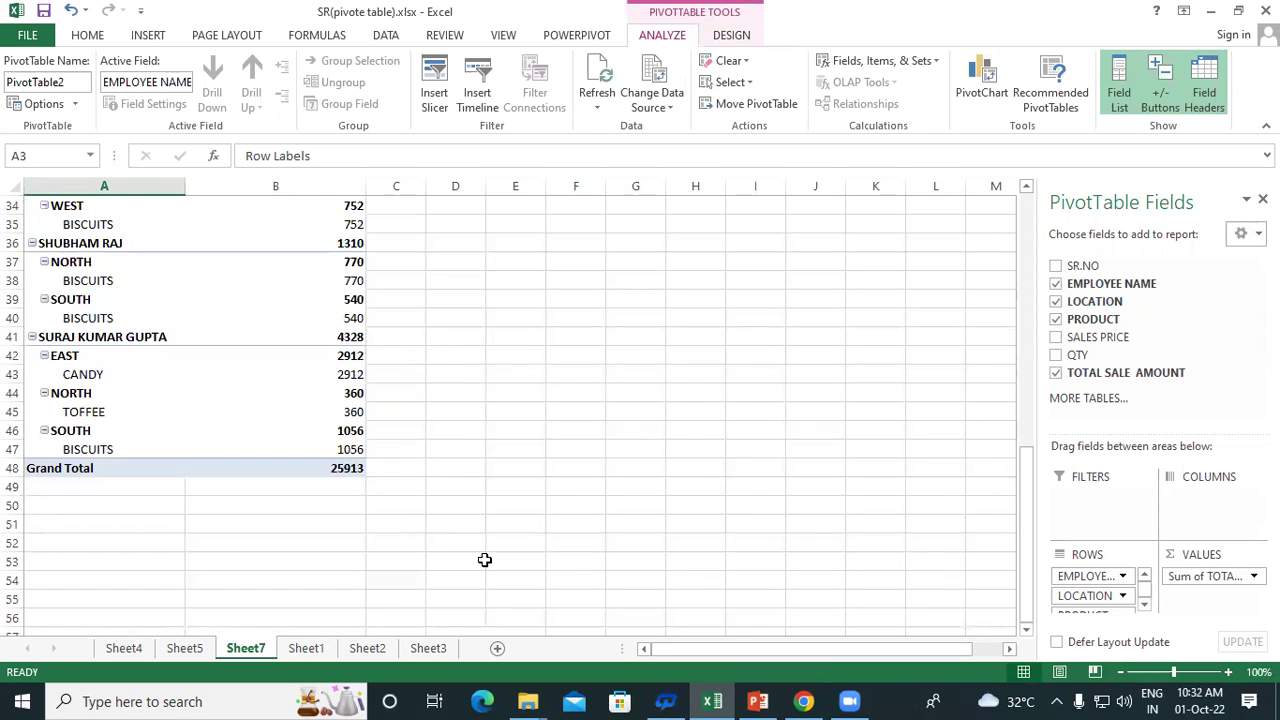
scroll(484, 560, "up", 3)
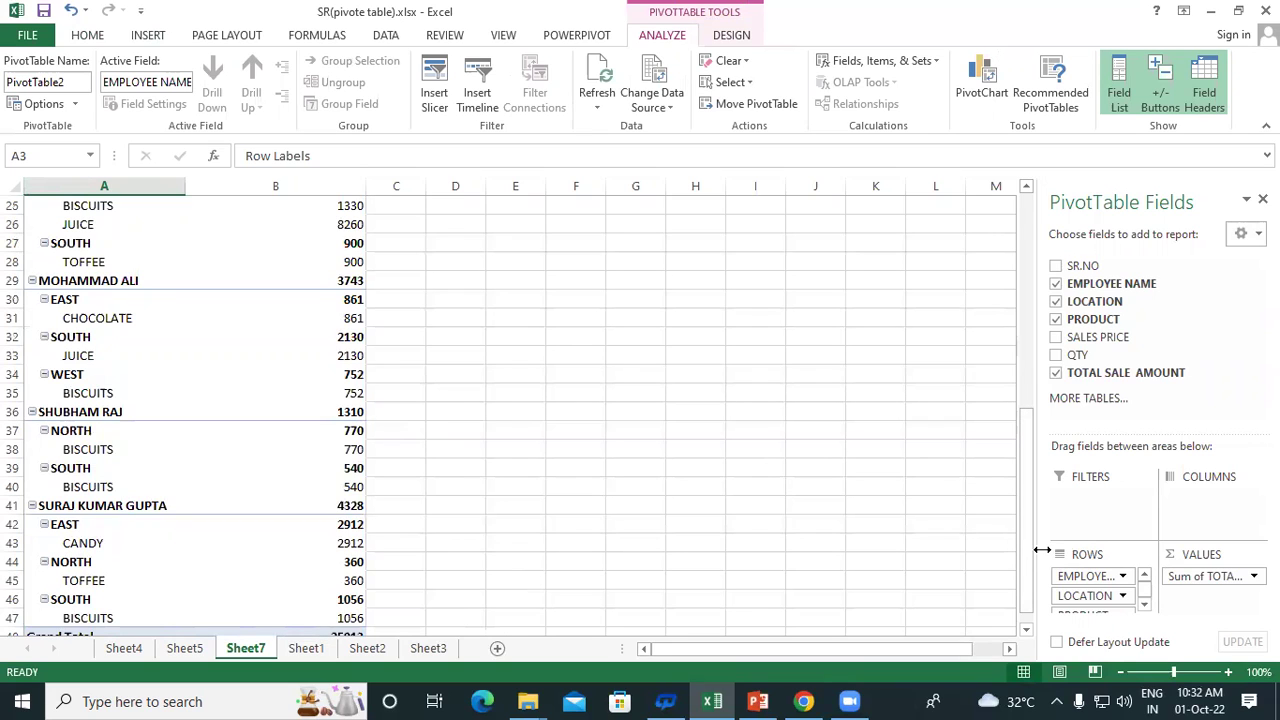
scroll(430, 337, "down", 2)
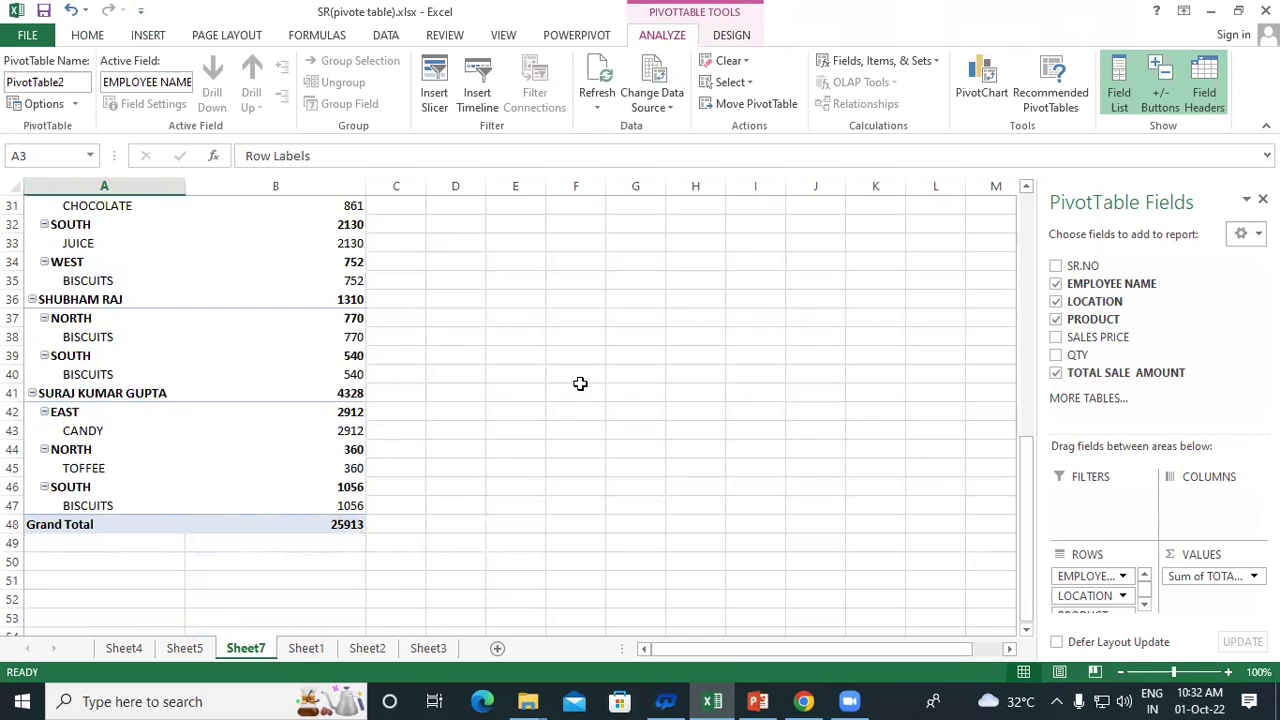
Step: Move the EMPLOYEE NAME, LOCATION and PRODUCT fields from the PivotTable's rows to its report filters
left_click_drag(1092, 576, 1088, 514)
left_click_drag(1072, 580, 1092, 518)
left_click_drag(1072, 582, 1080, 535)
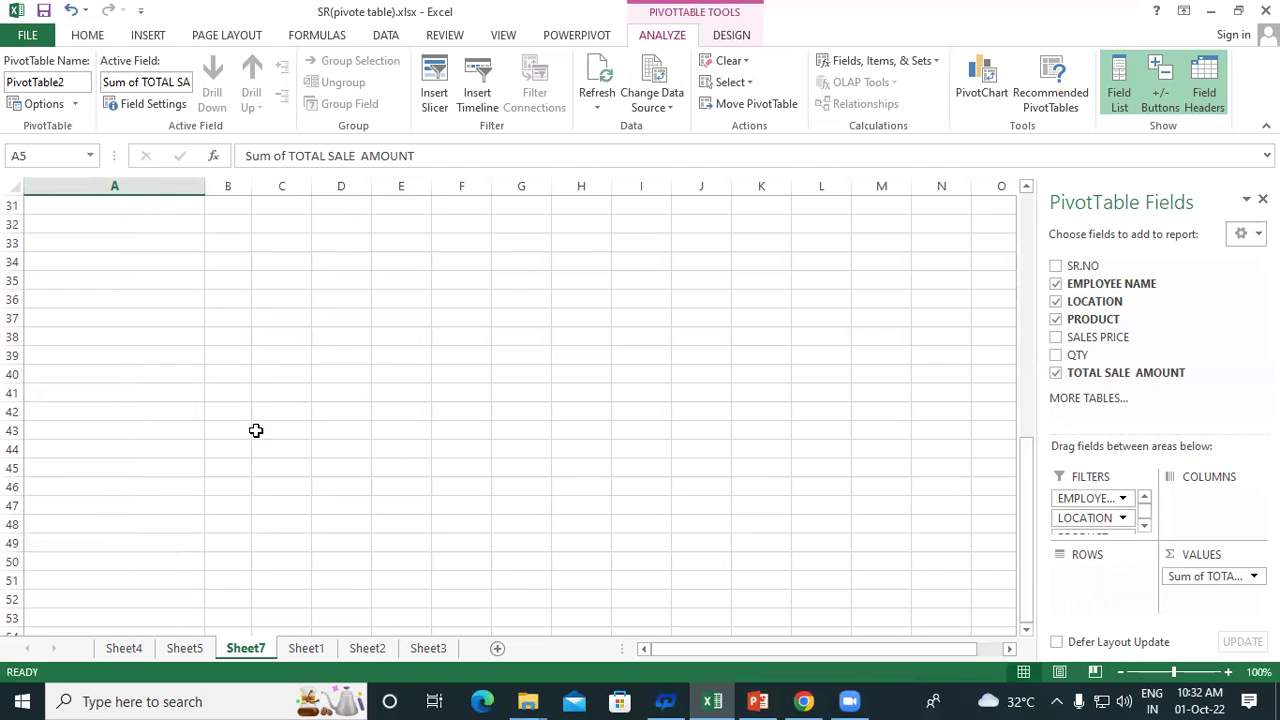
scroll(144, 352, "up", 2)
scroll(144, 352, "up", 8)
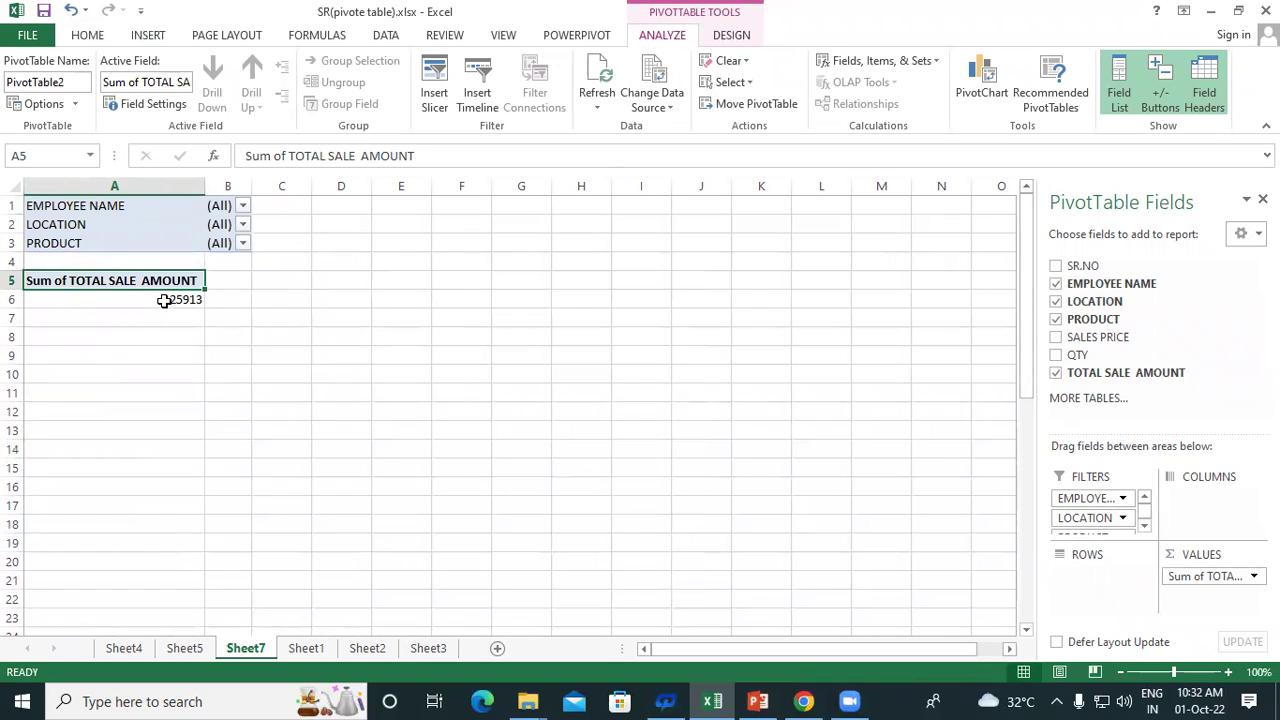
Step: Enable multiple item selection in the EMPLOYEE NAME report filter and filter it to only the last employee in the list
mouse_move(164, 301)
left_click(242, 207)
left_click(35, 414)
left_click(55, 248)
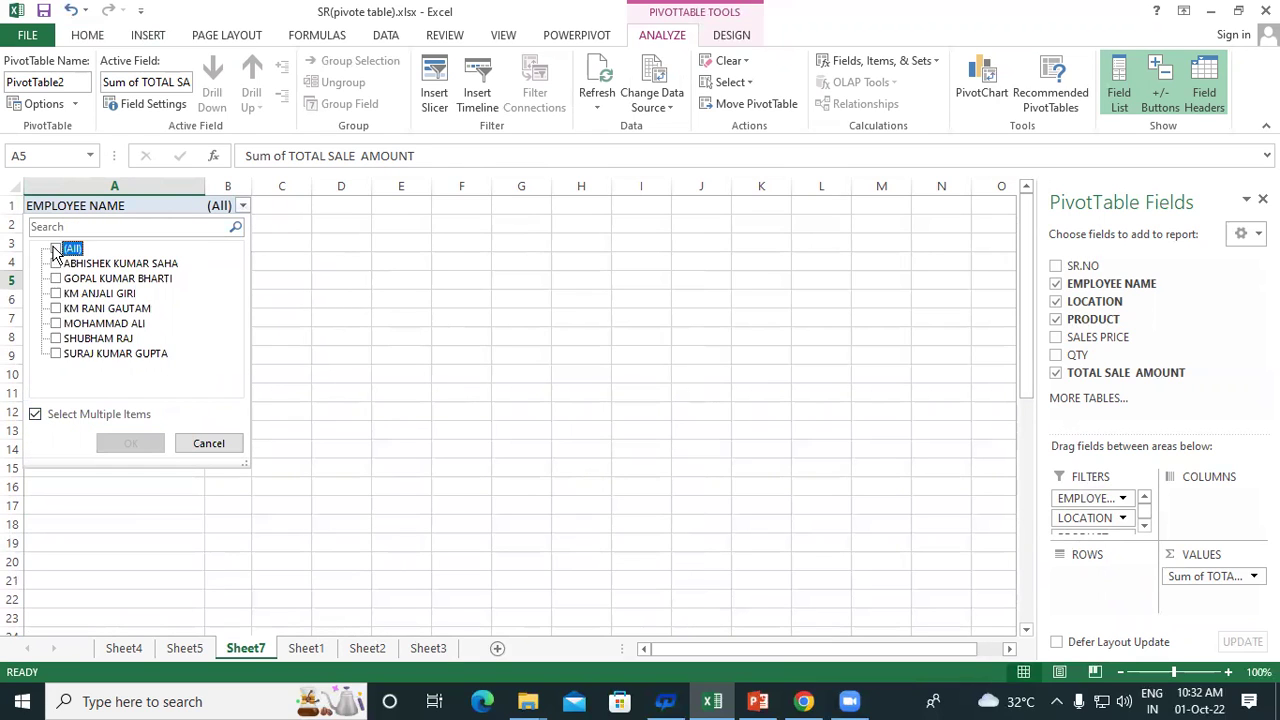
left_click(56, 356)
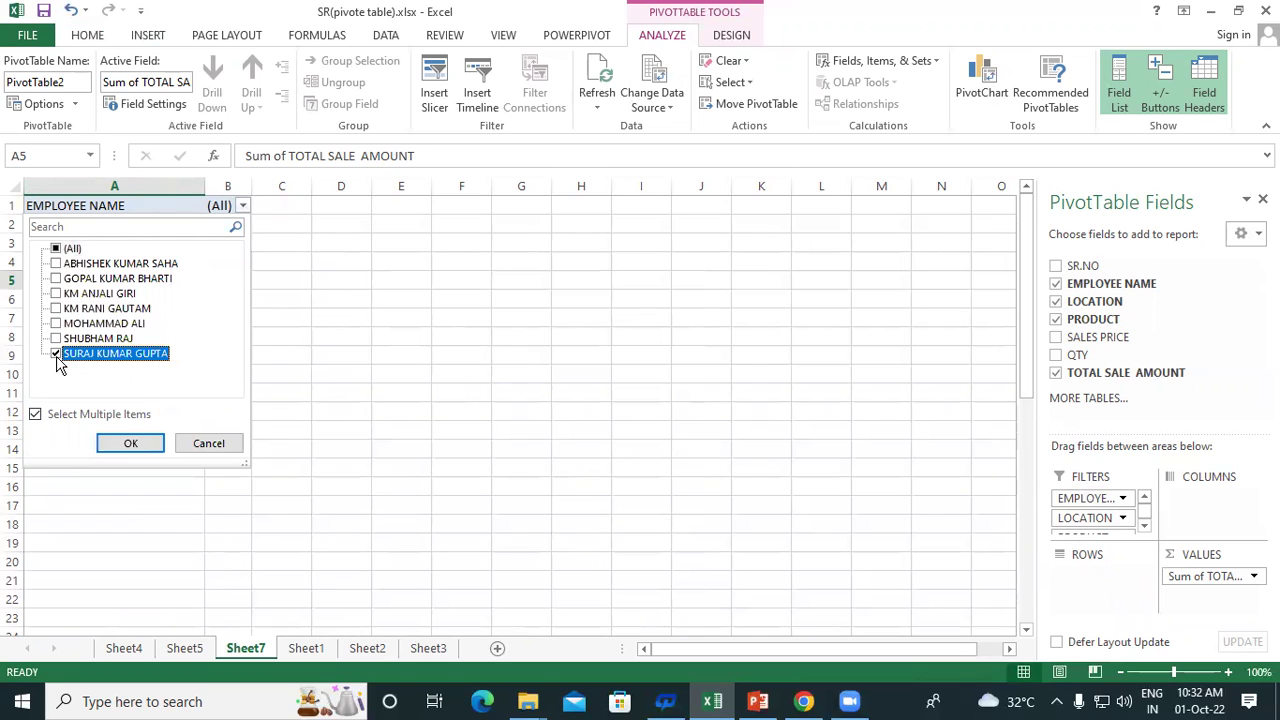
left_click(142, 446)
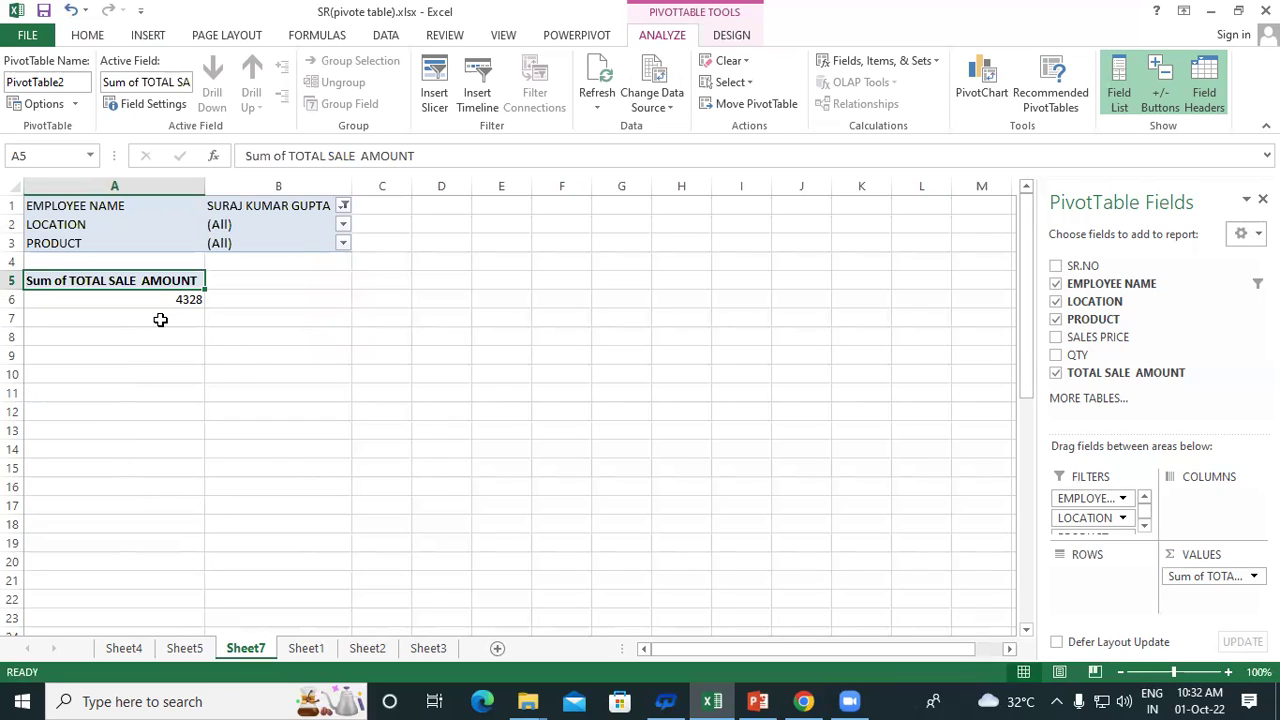
Step: Include the first listed employee in the EMPLOYEE NAME report filter alongside the last one
left_click(343, 205)
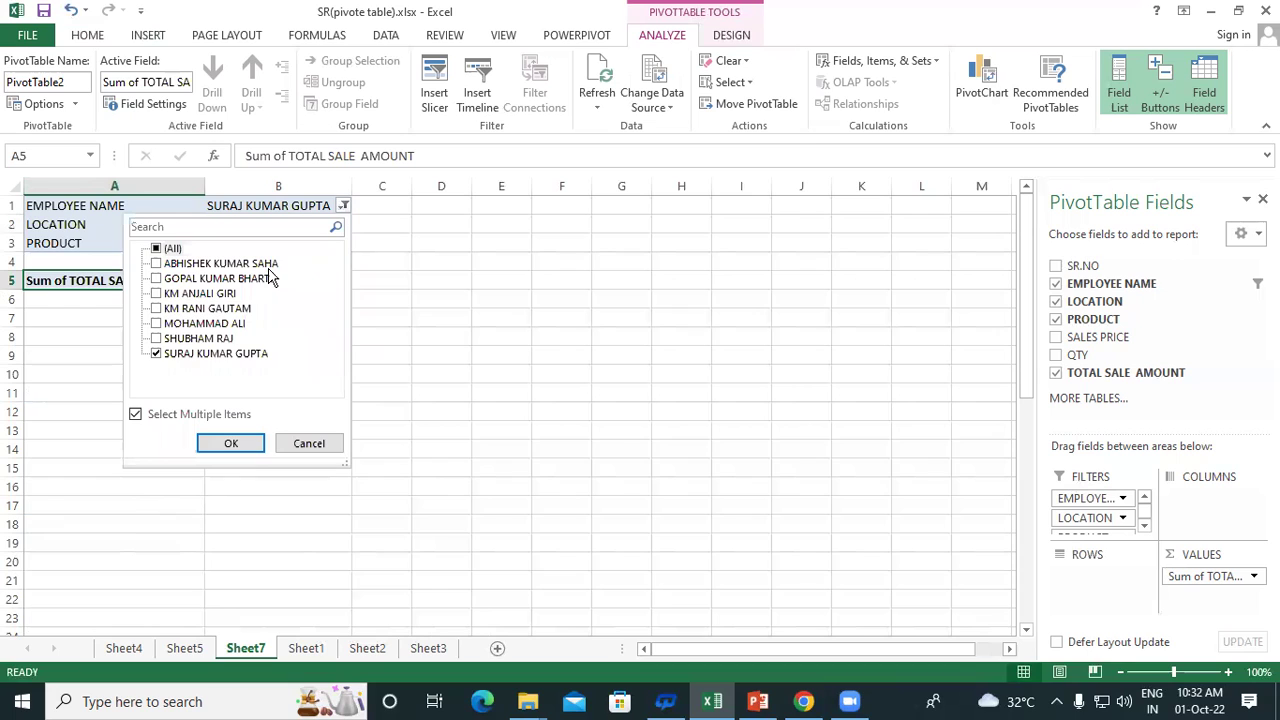
left_click(157, 264)
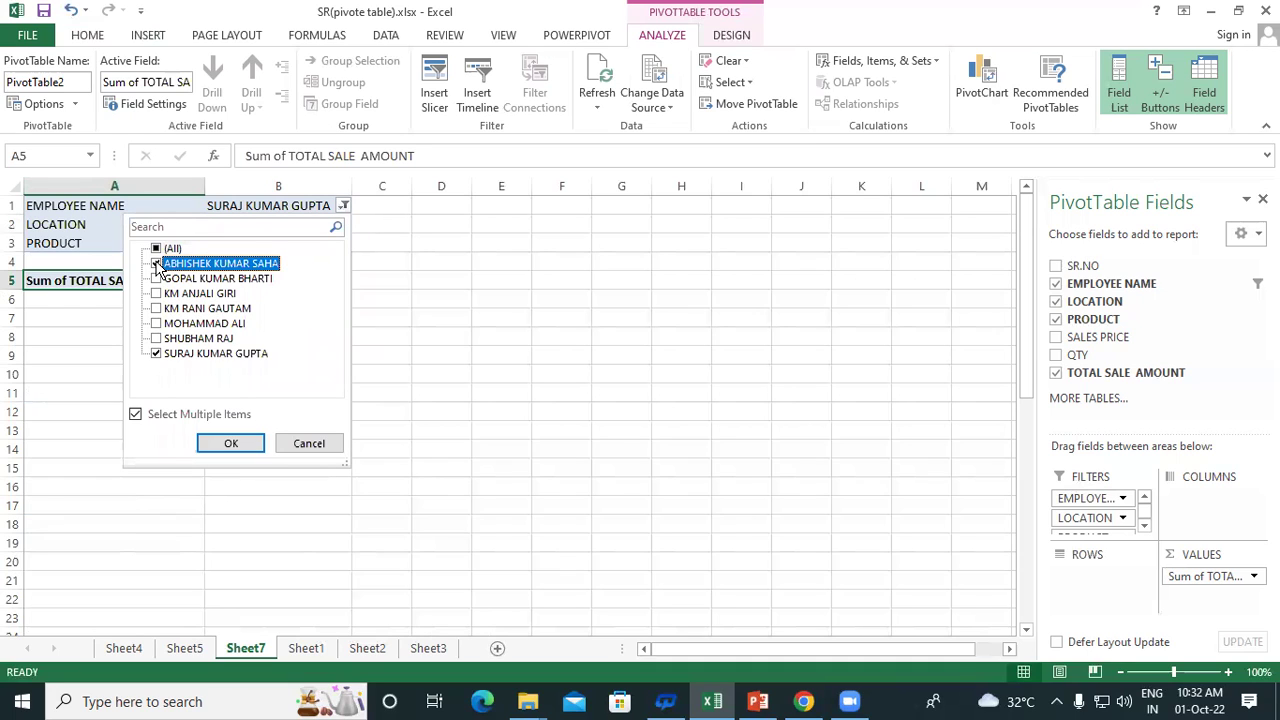
left_click(231, 443)
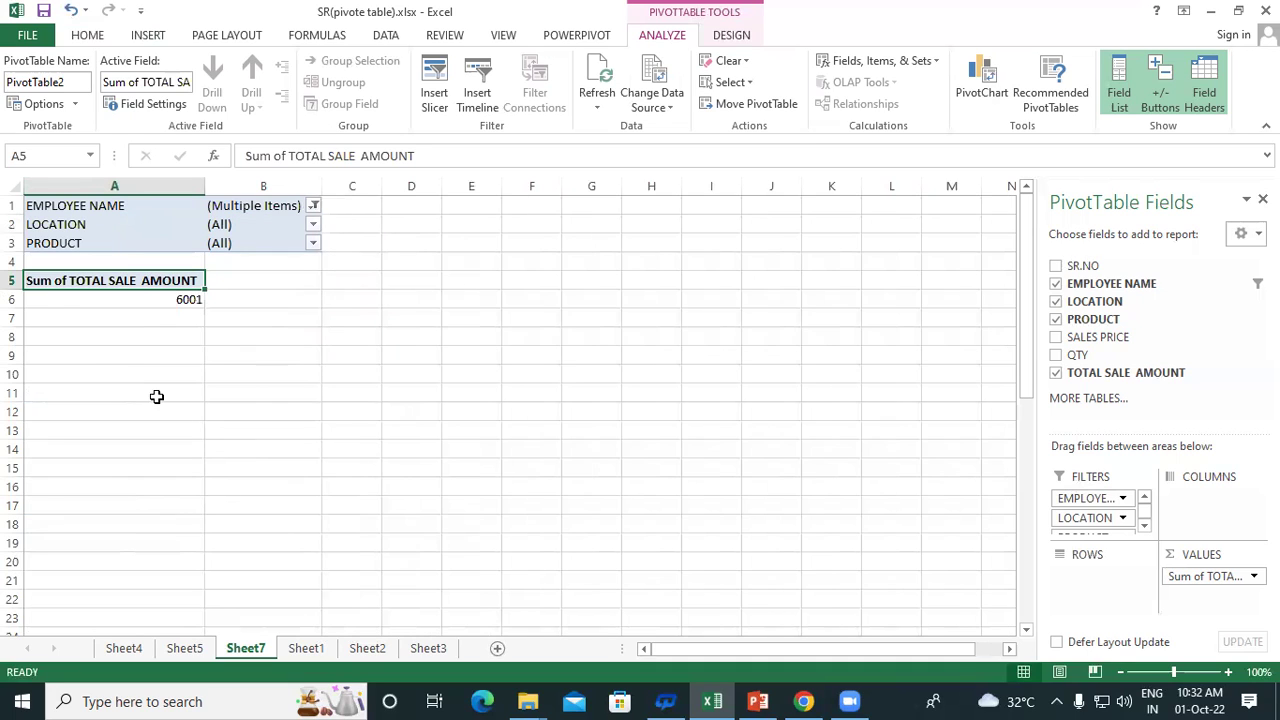
Step: Reset the EMPLOYEE NAME report filter so that it includes all employees
mouse_move(138, 297)
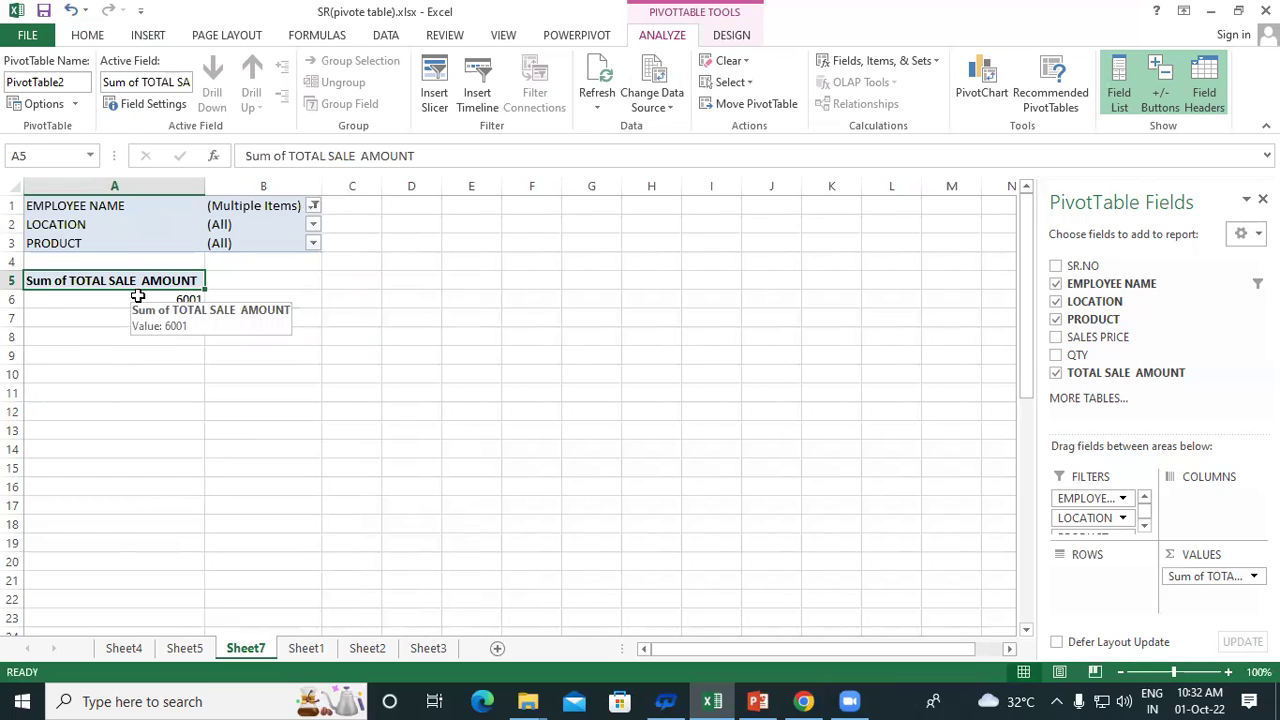
left_click(313, 205)
left_click(127, 249)
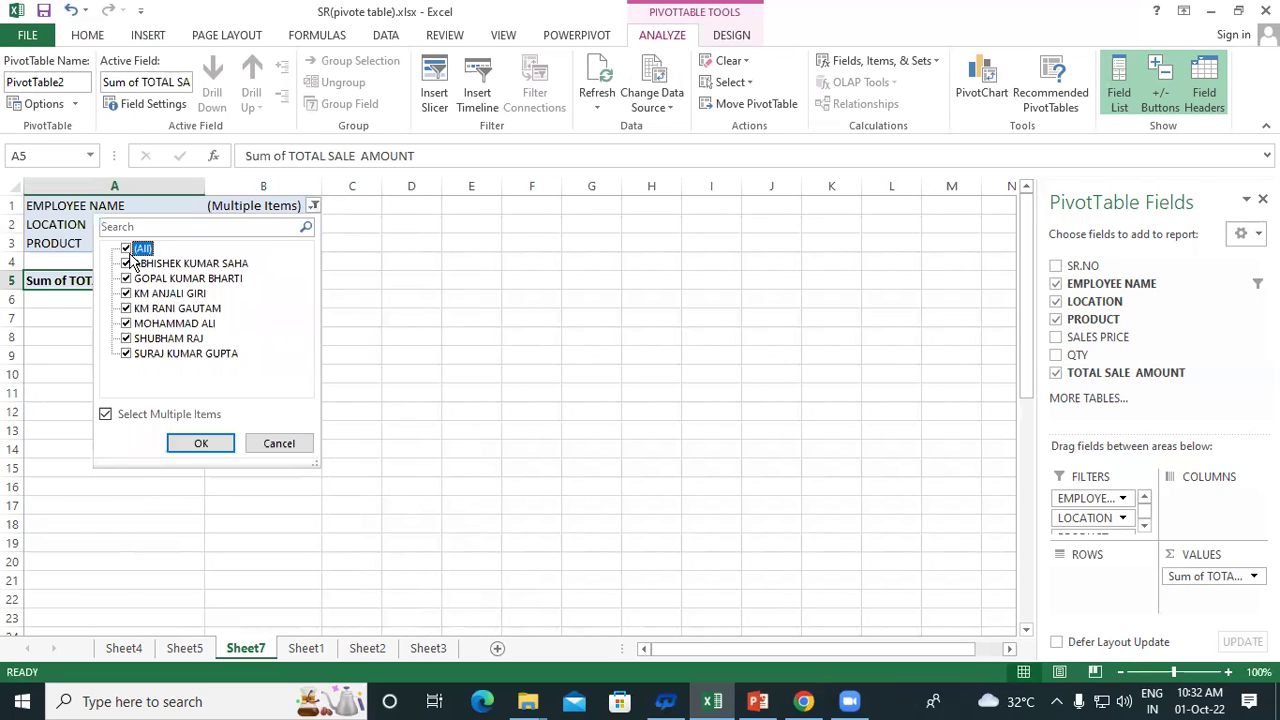
left_click(198, 440)
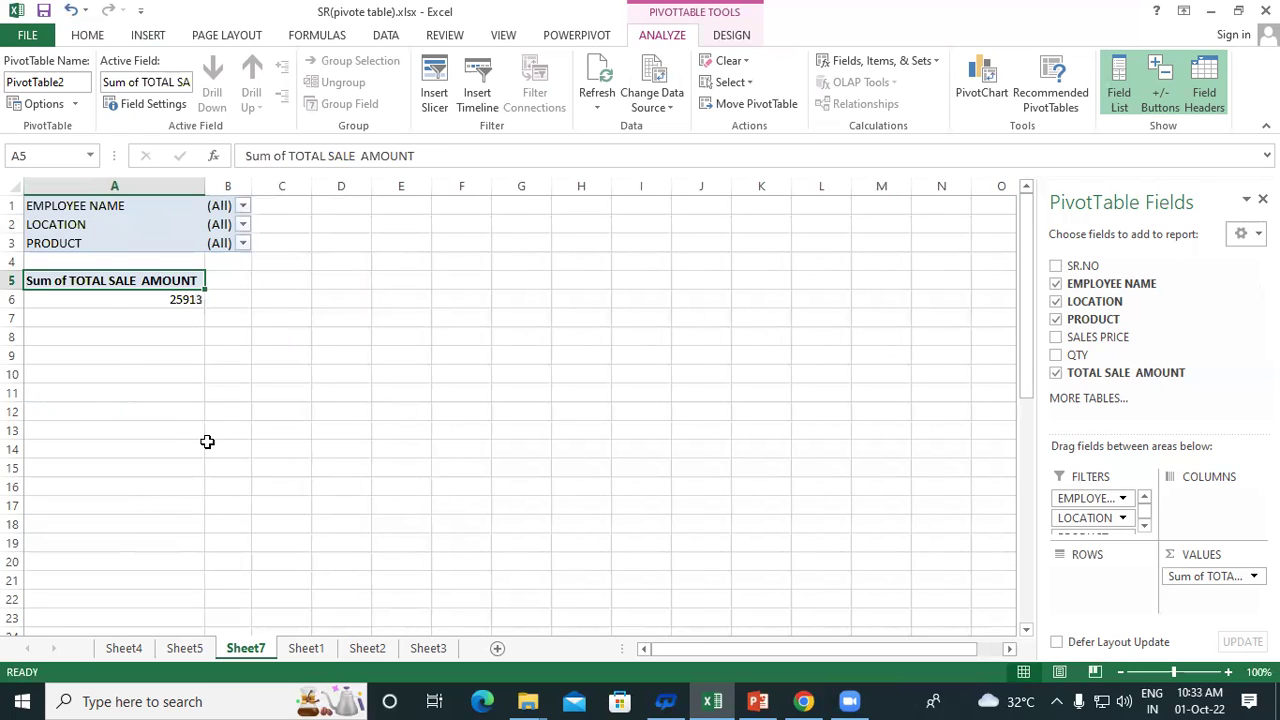
Step: Filter the EMPLOYEE NAME report filter to only the last employee in the list
left_click(241, 206)
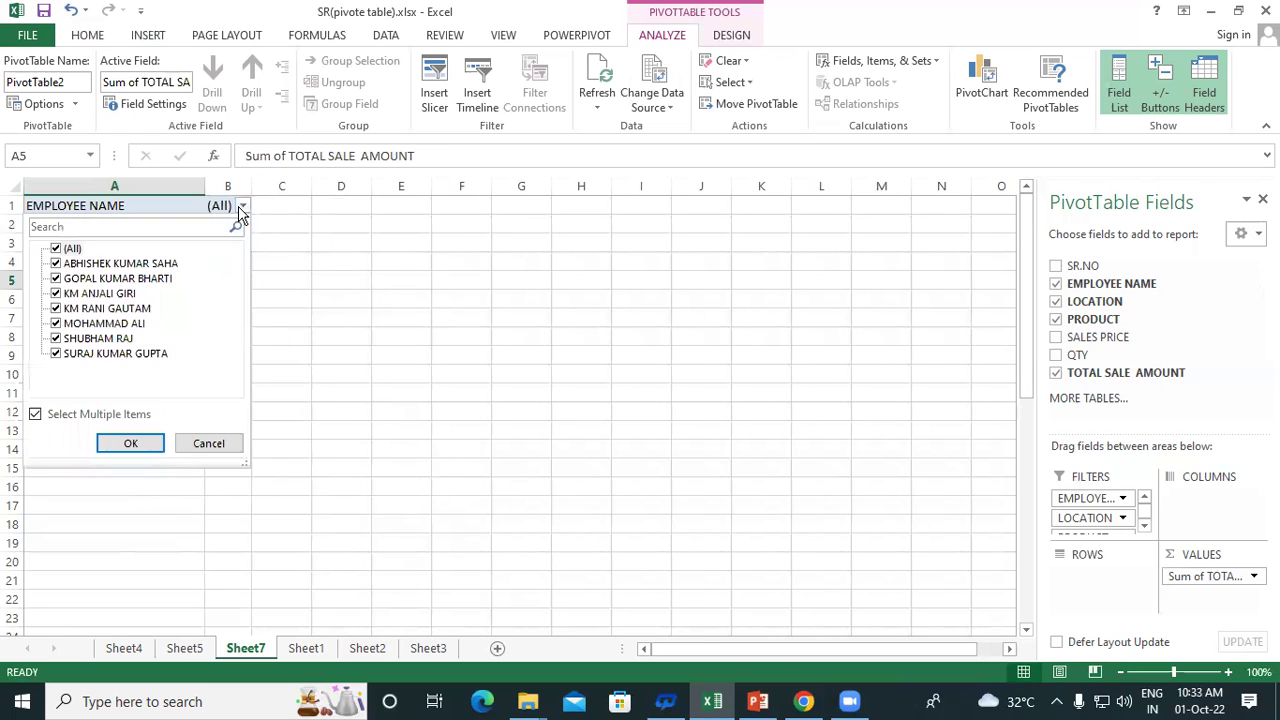
left_click(56, 250)
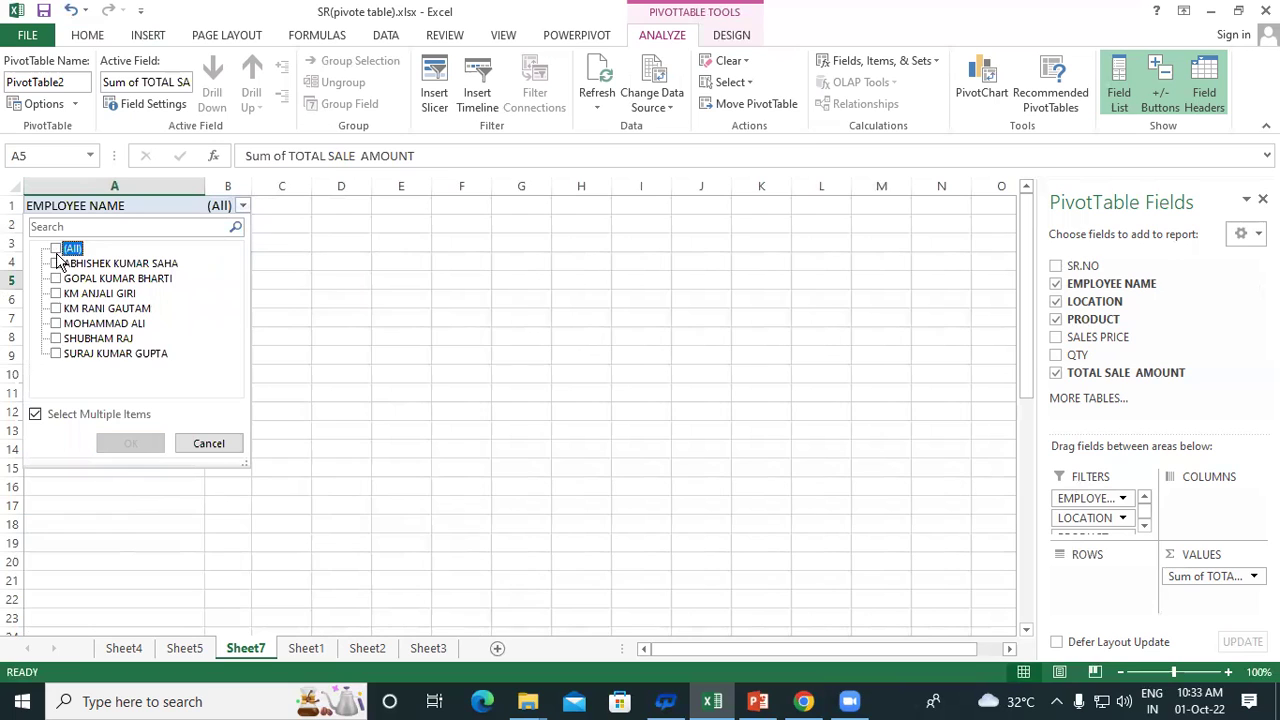
left_click(56, 353)
left_click(140, 443)
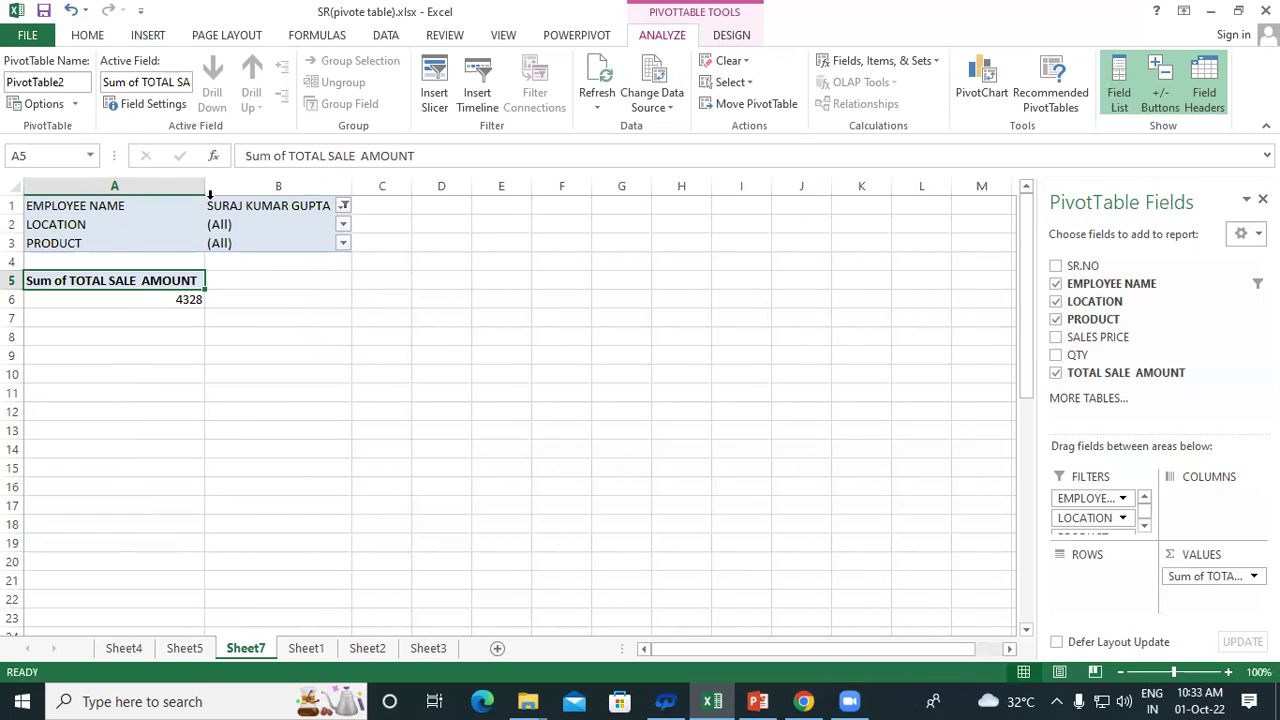
Step: Enable multiple item selection in the LOCATION report filter and filter it to EAST only
left_click(341, 228)
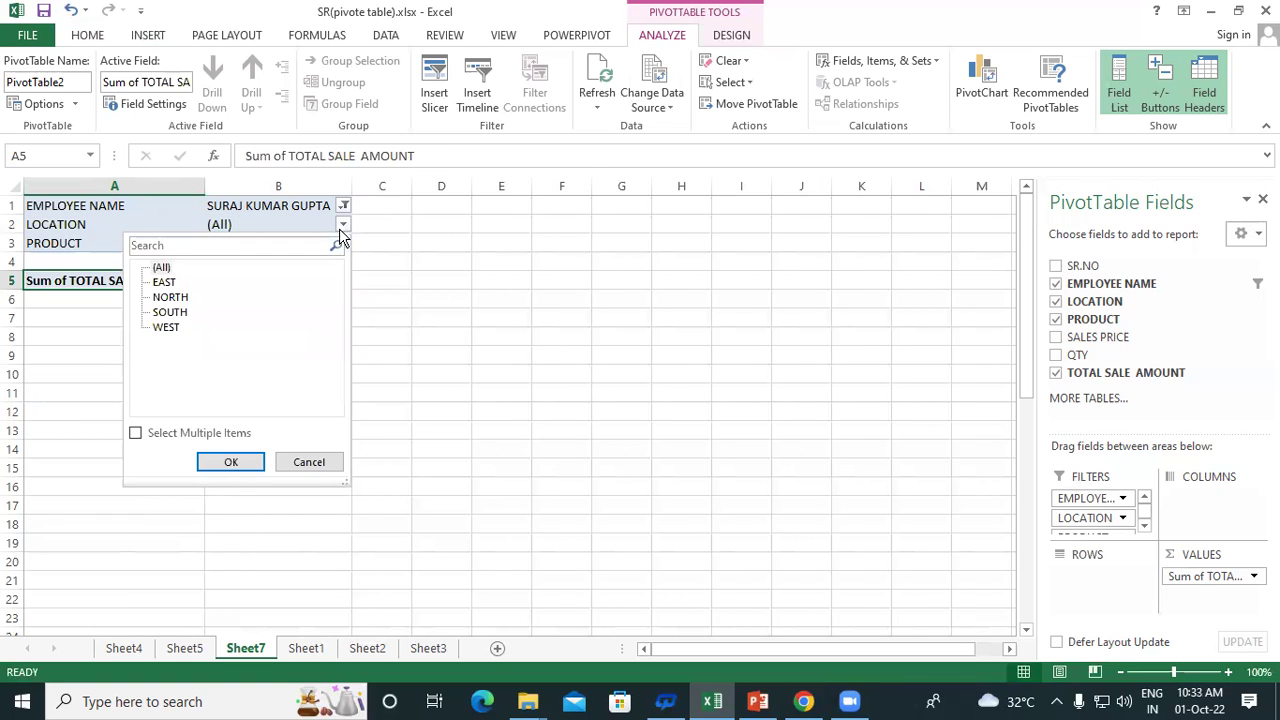
left_click(136, 433)
left_click(156, 267)
left_click(156, 282)
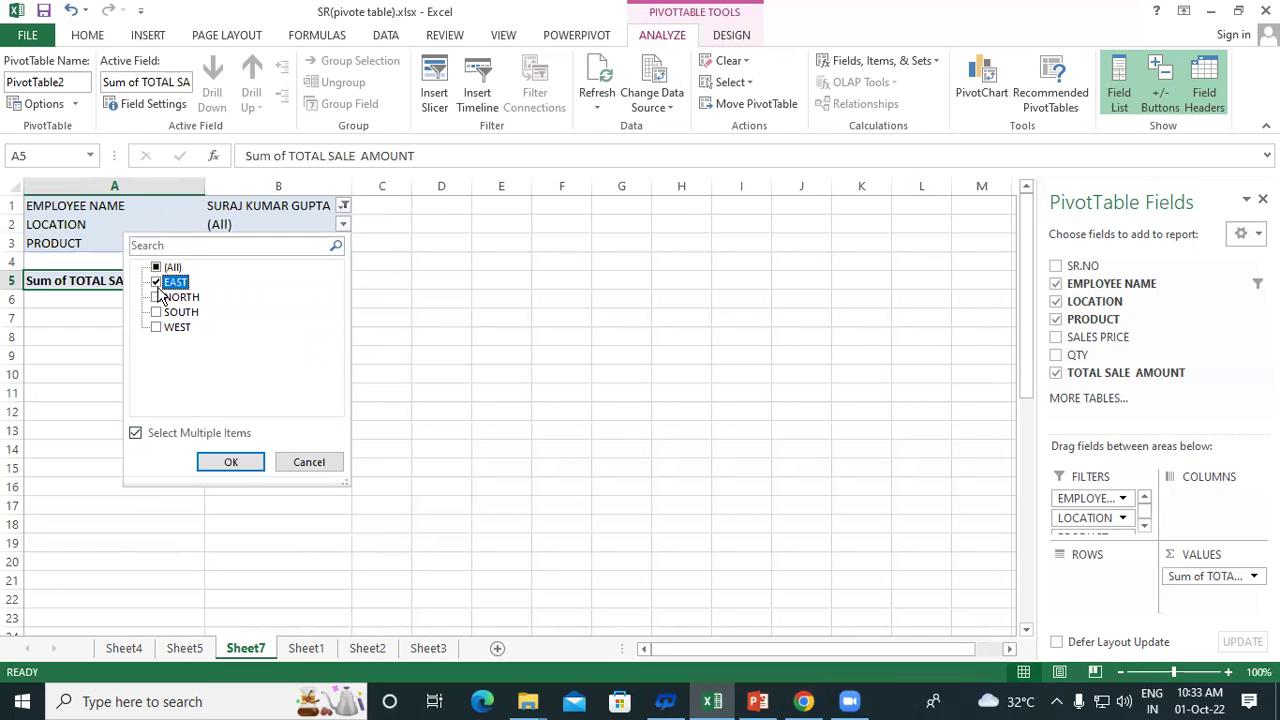
left_click(231, 462)
mouse_move(157, 305)
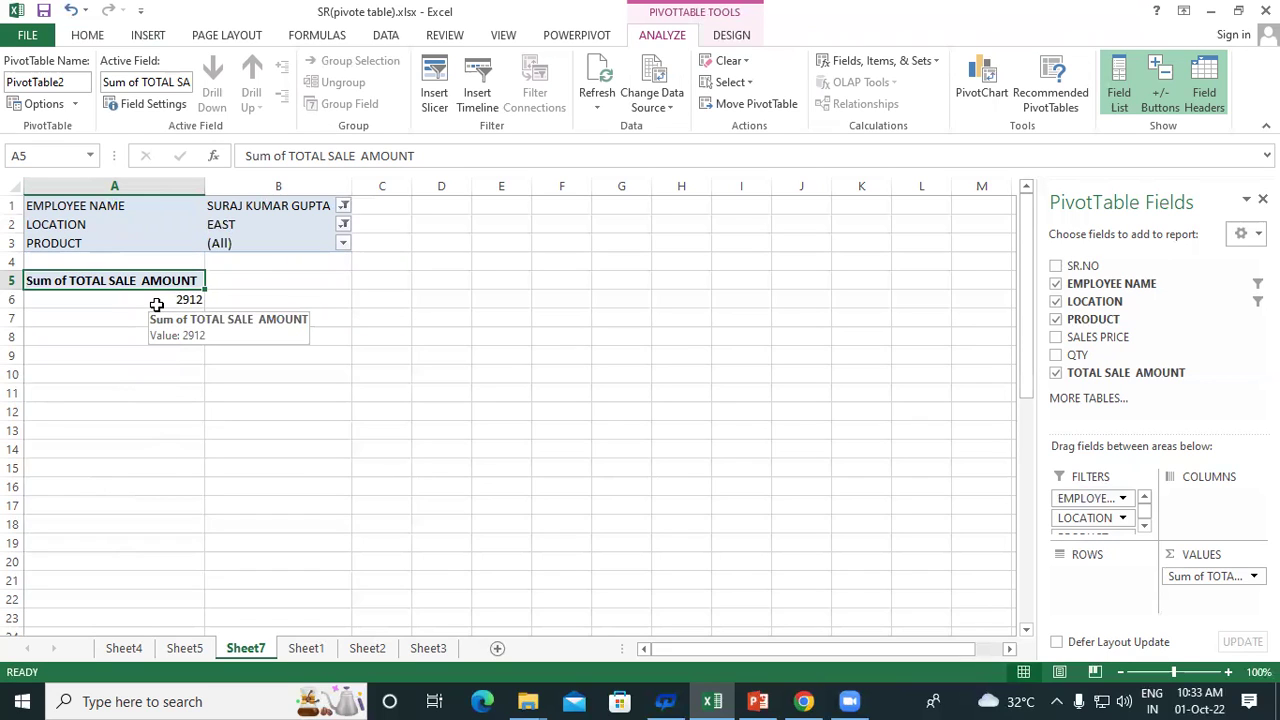
Step: Switch the LOCATION report filter to SOUTH only
left_click(343, 224)
left_click(156, 312)
left_click(156, 282)
left_click(231, 462)
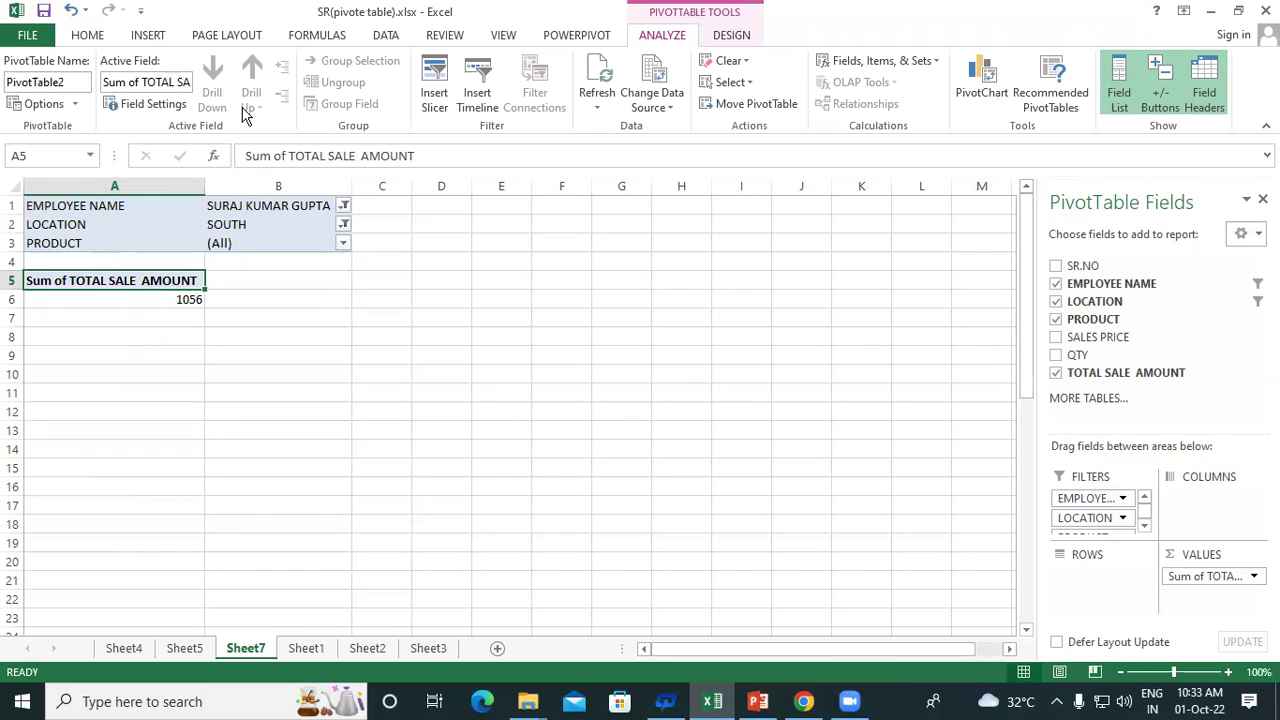
Step: Enable multiple item selection in the PRODUCT report filter and filter it to BISCUITS only
left_click(343, 244)
left_click(135, 451)
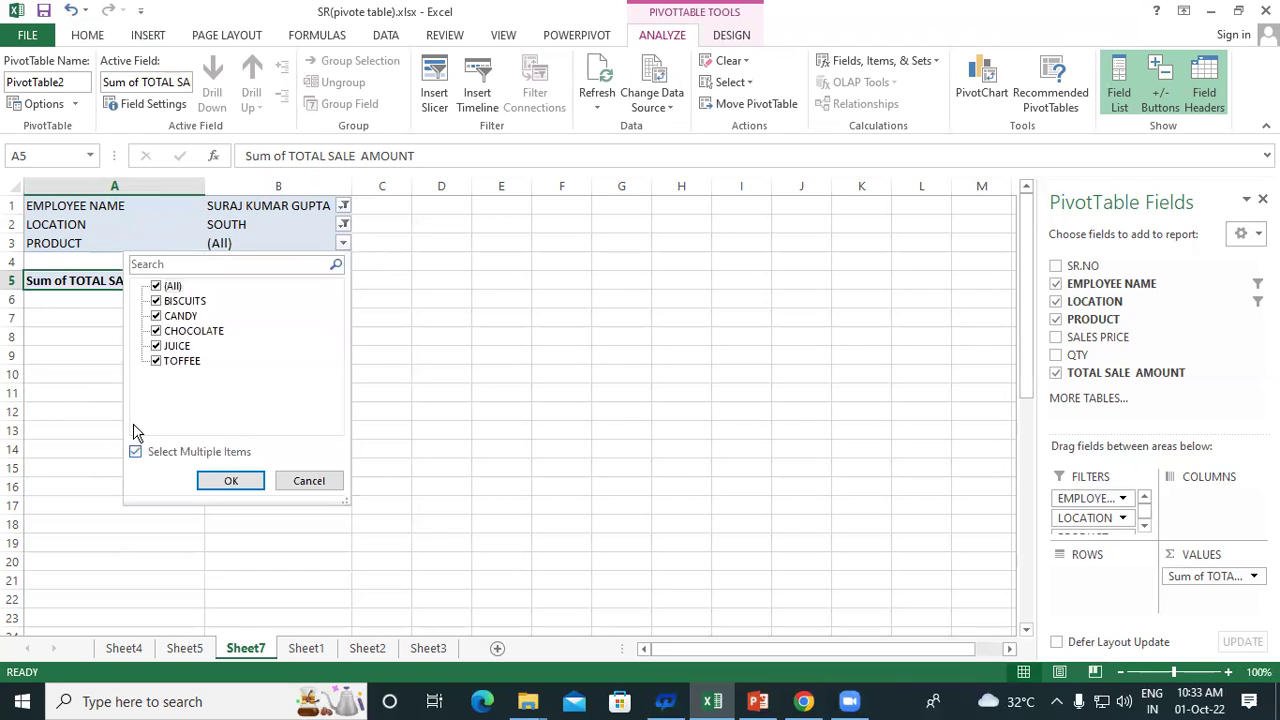
left_click(156, 287)
left_click(156, 302)
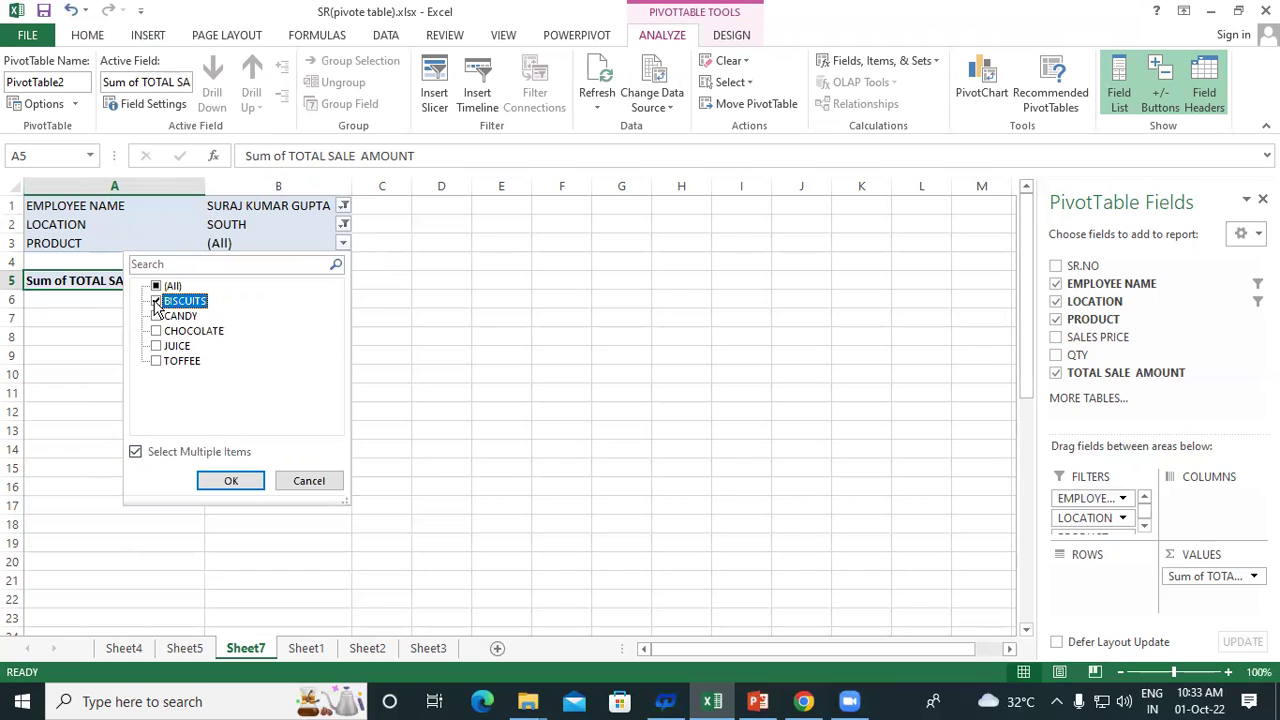
left_click(233, 480)
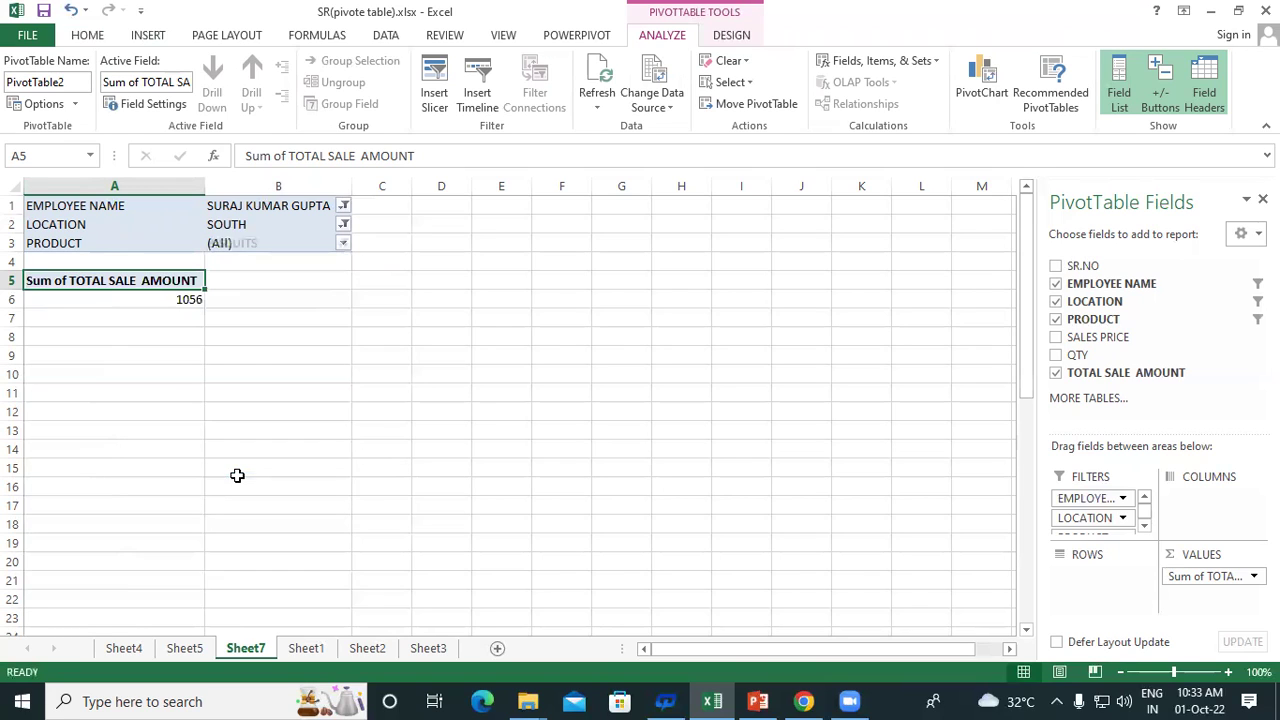
Step: Switch the PRODUCT report filter to CANDY only
left_click(343, 244)
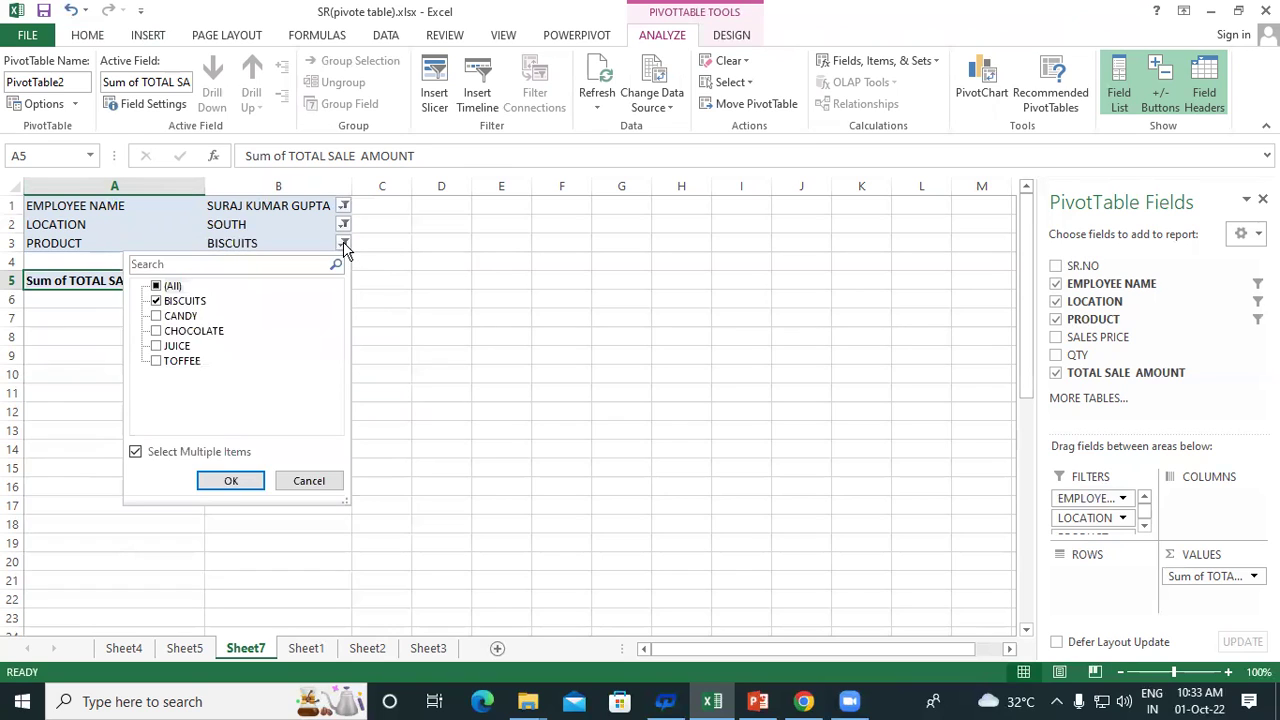
left_click(157, 301)
left_click(157, 316)
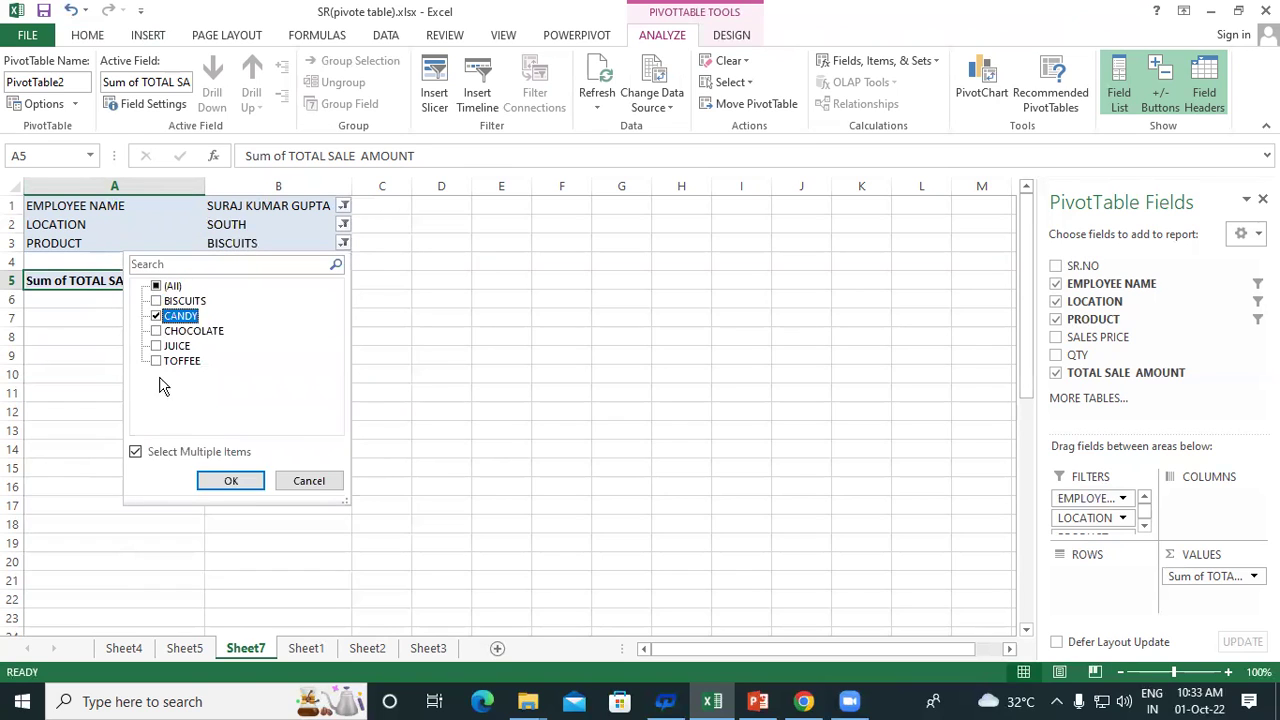
left_click(236, 481)
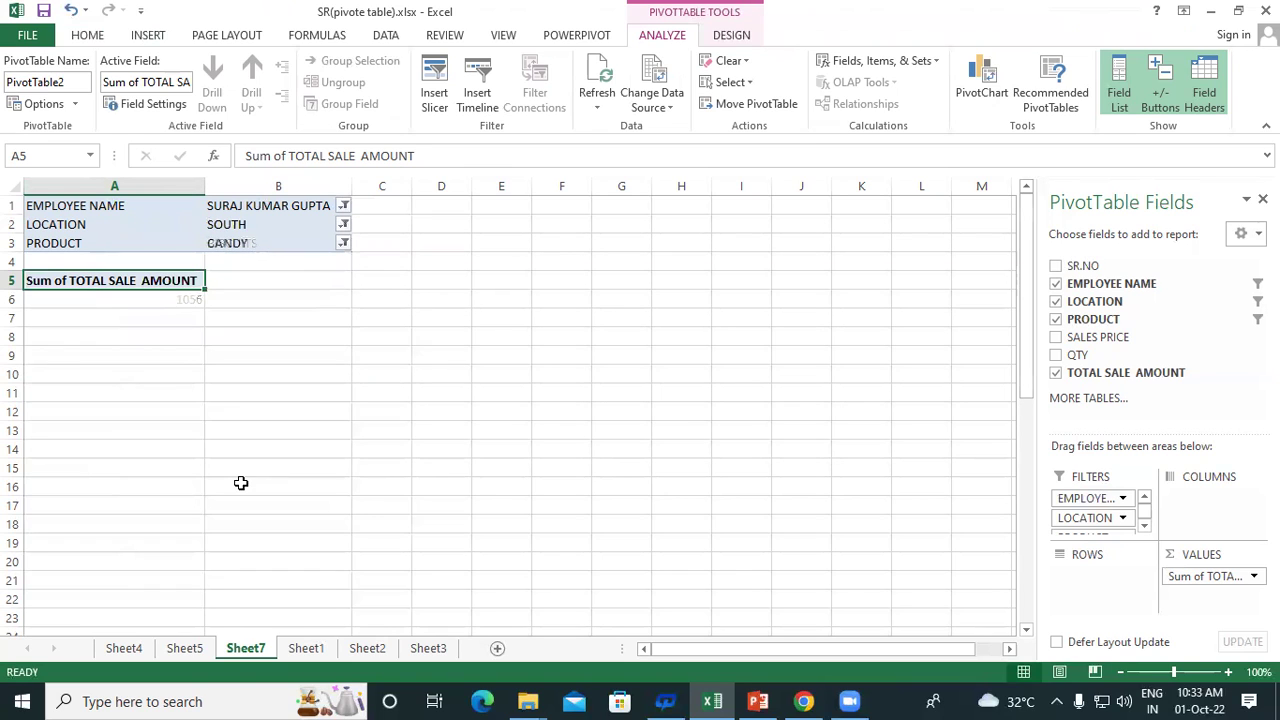
Step: Switch the PRODUCT report filter to TOFFEE only
left_click(343, 244)
left_click(157, 316)
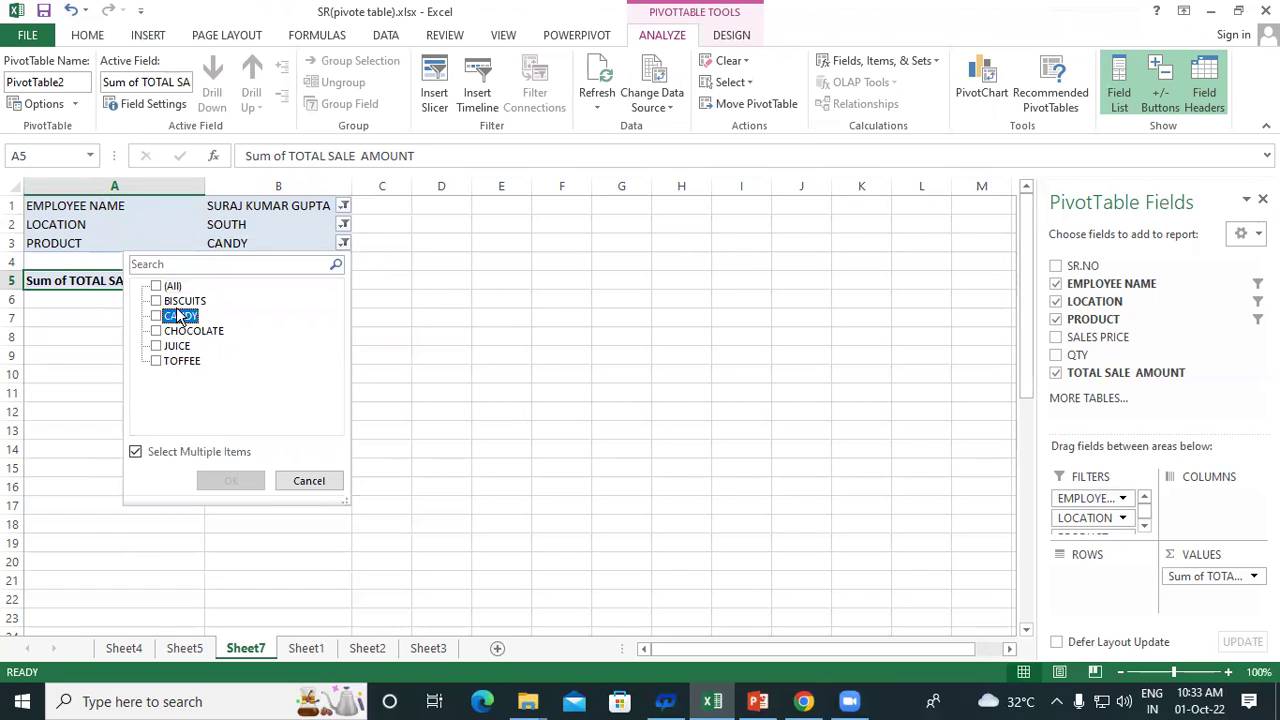
left_click(157, 361)
left_click(231, 481)
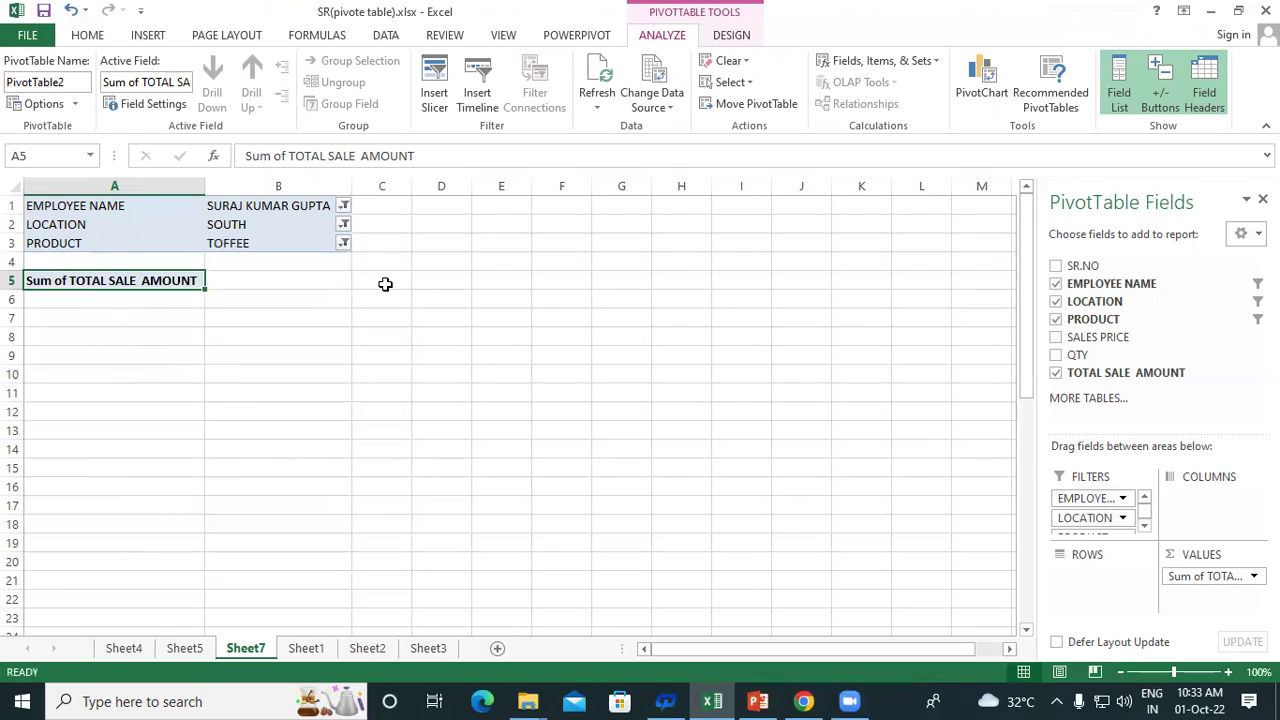
Step: Reset the PRODUCT report filter so that it includes all products
left_click(343, 245)
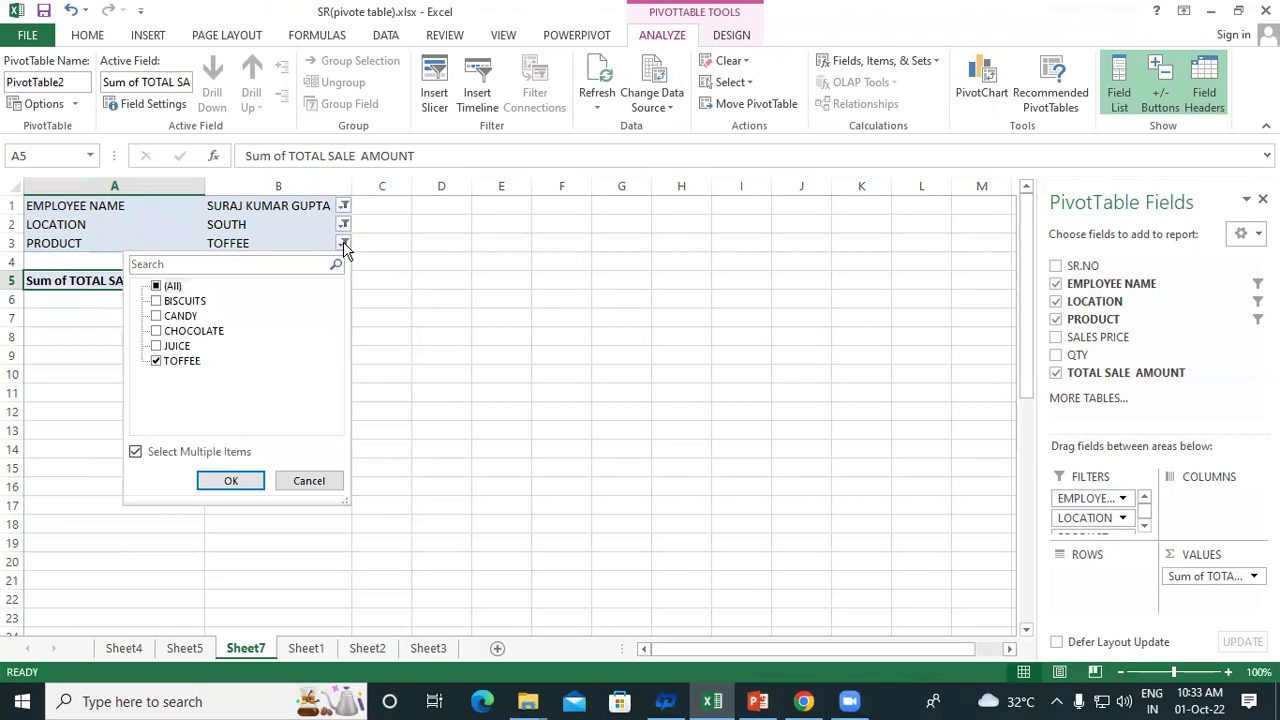
left_click(157, 286)
left_click(233, 481)
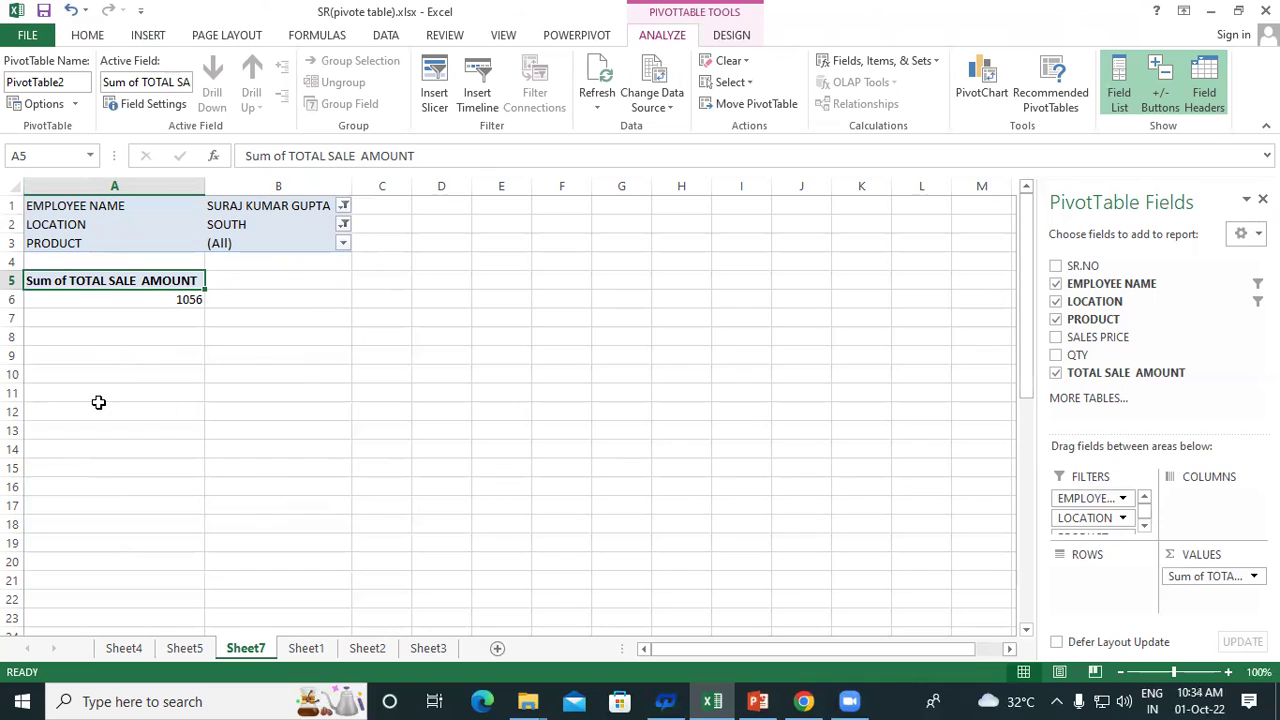
Step: Move the EMPLOYEE NAME, LOCATION and PRODUCT fields from the report filters to the PivotTable's rows, in that order
left_click_drag(1083, 498, 1098, 580)
left_click_drag(1085, 503, 1090, 623)
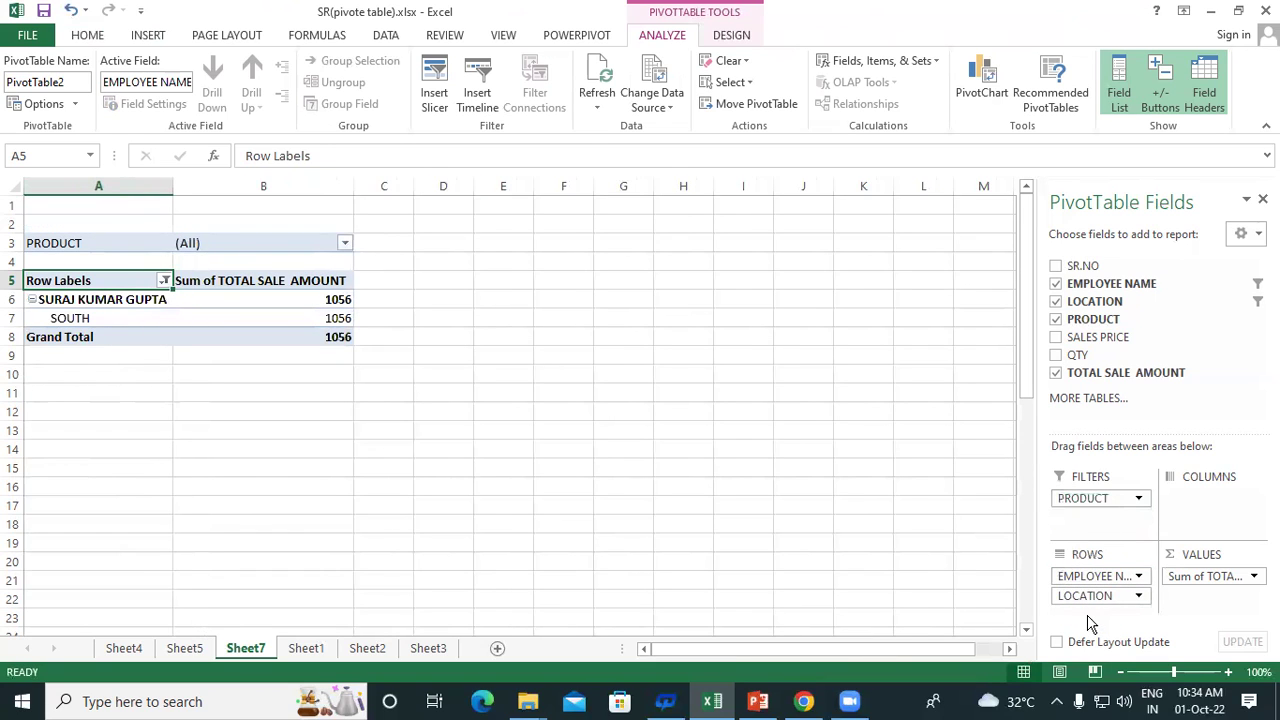
left_click_drag(1084, 500, 1085, 602)
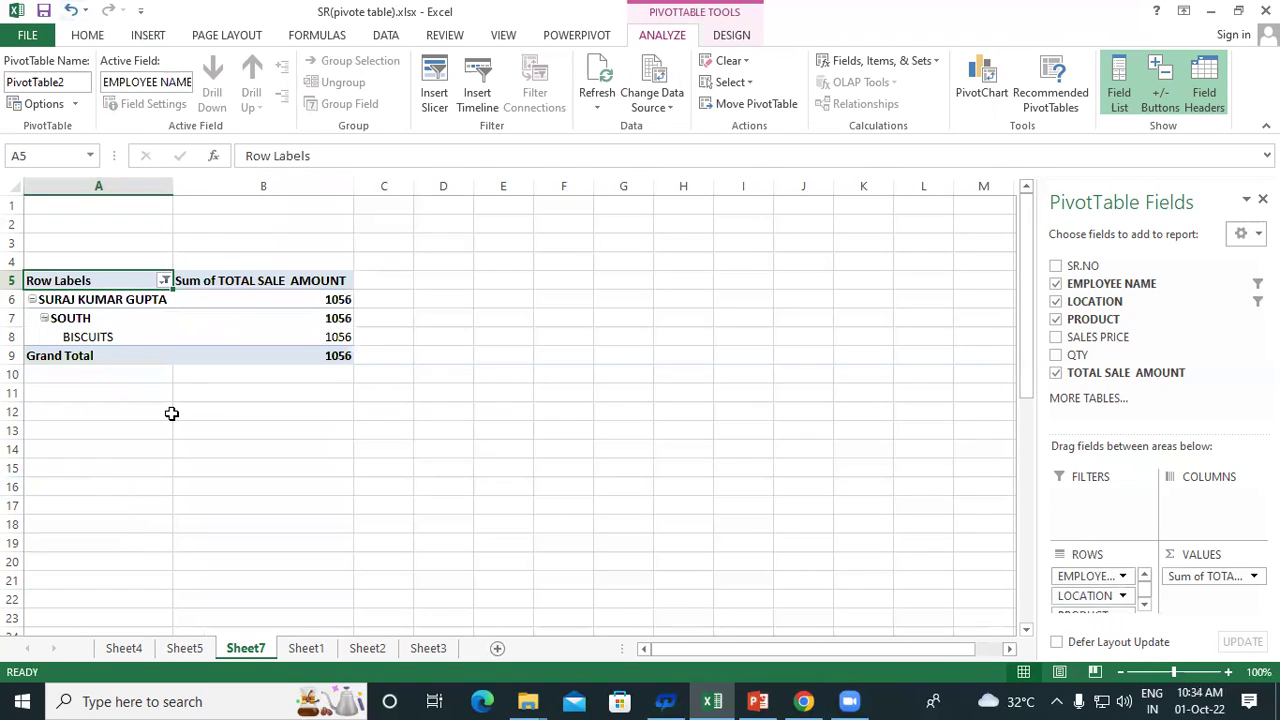
Step: Clear the EMPLOYEE NAME filter from the row labels and review the report down to the Grand Total
left_click(164, 281)
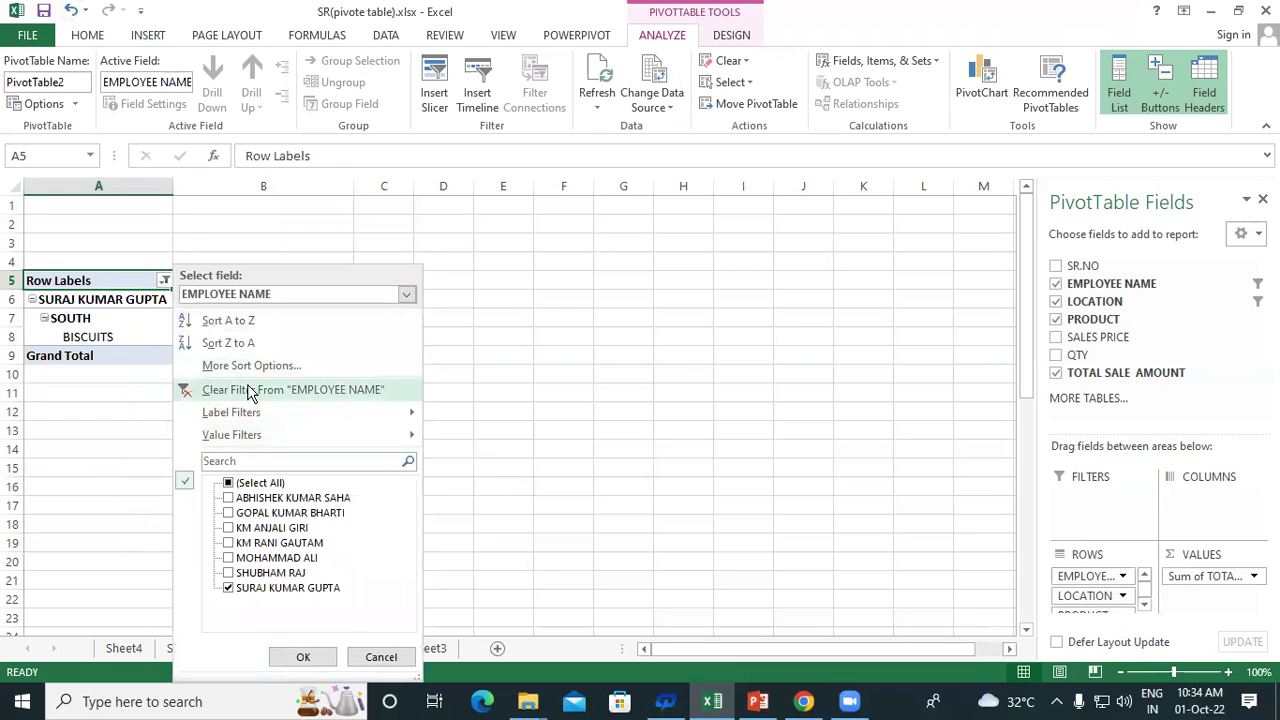
left_click(329, 398)
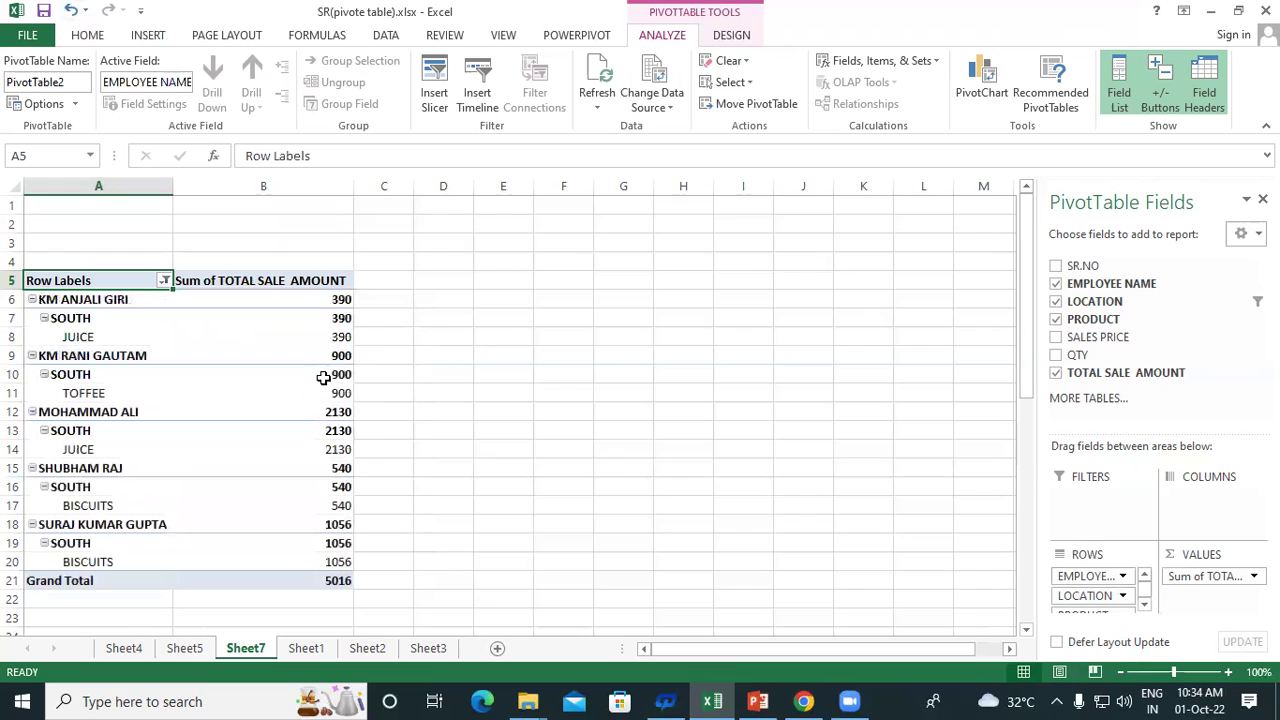
scroll(323, 340, "down", 2)
scroll(323, 341, "up", 2)
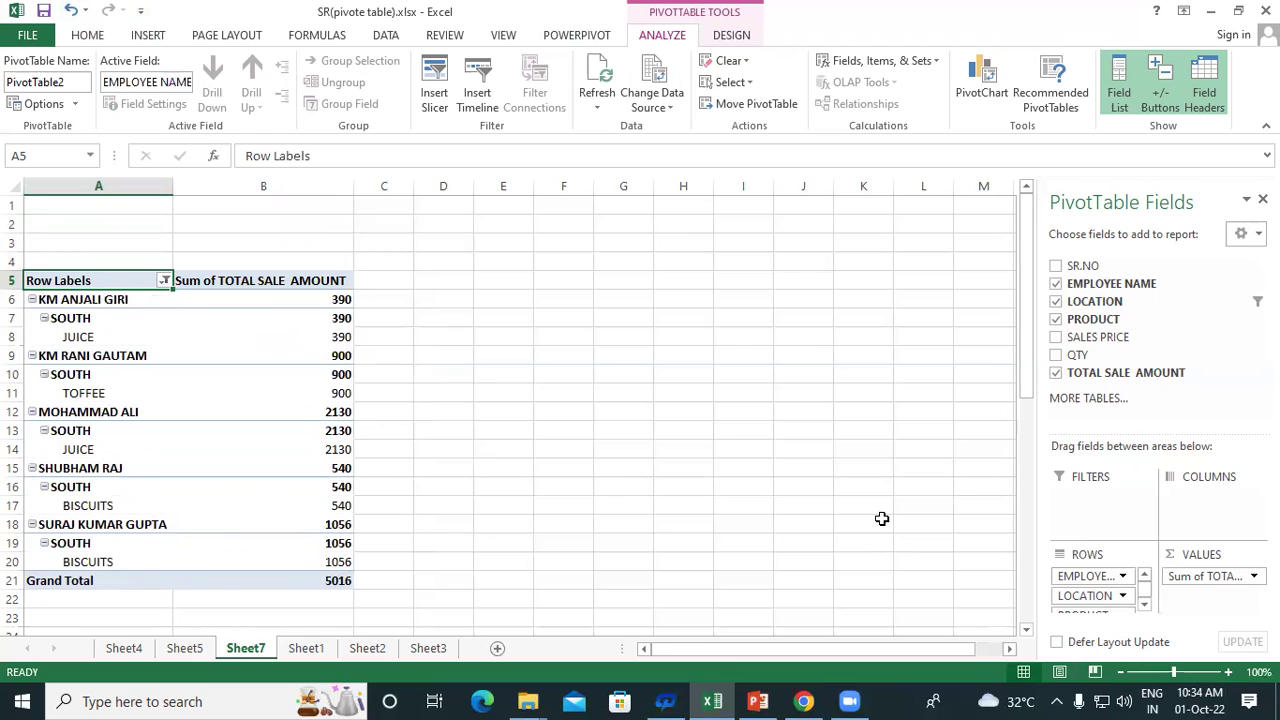
scroll(1090, 574, "down", 3)
scroll(1113, 592, "up", 1)
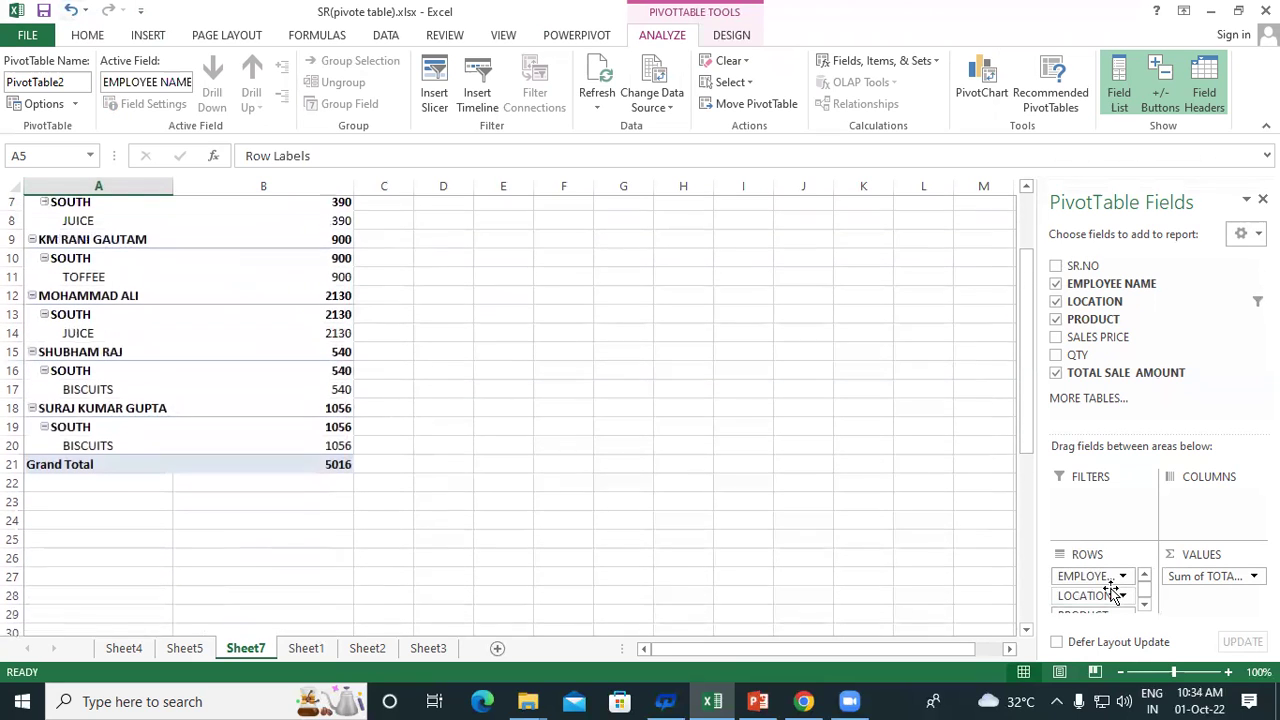
left_click(1144, 604)
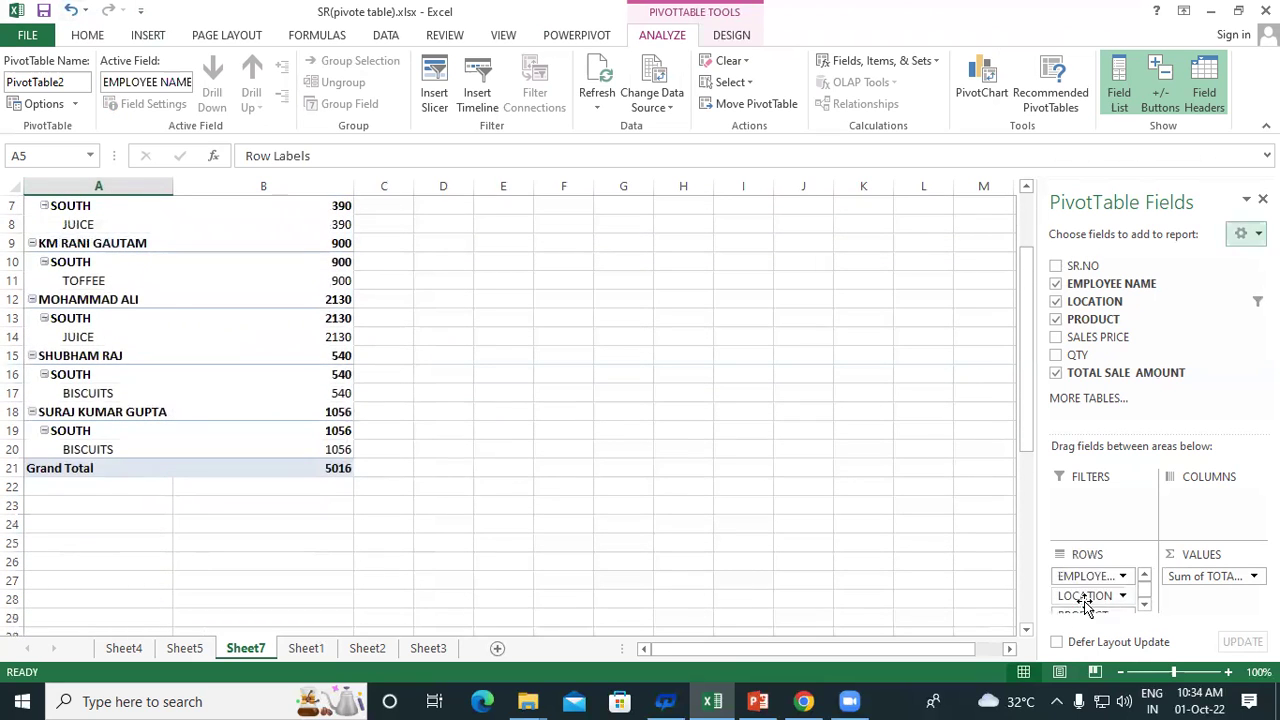
scroll(1086, 592, "up", 1)
scroll(1130, 597, "down", 1)
left_click(1124, 604)
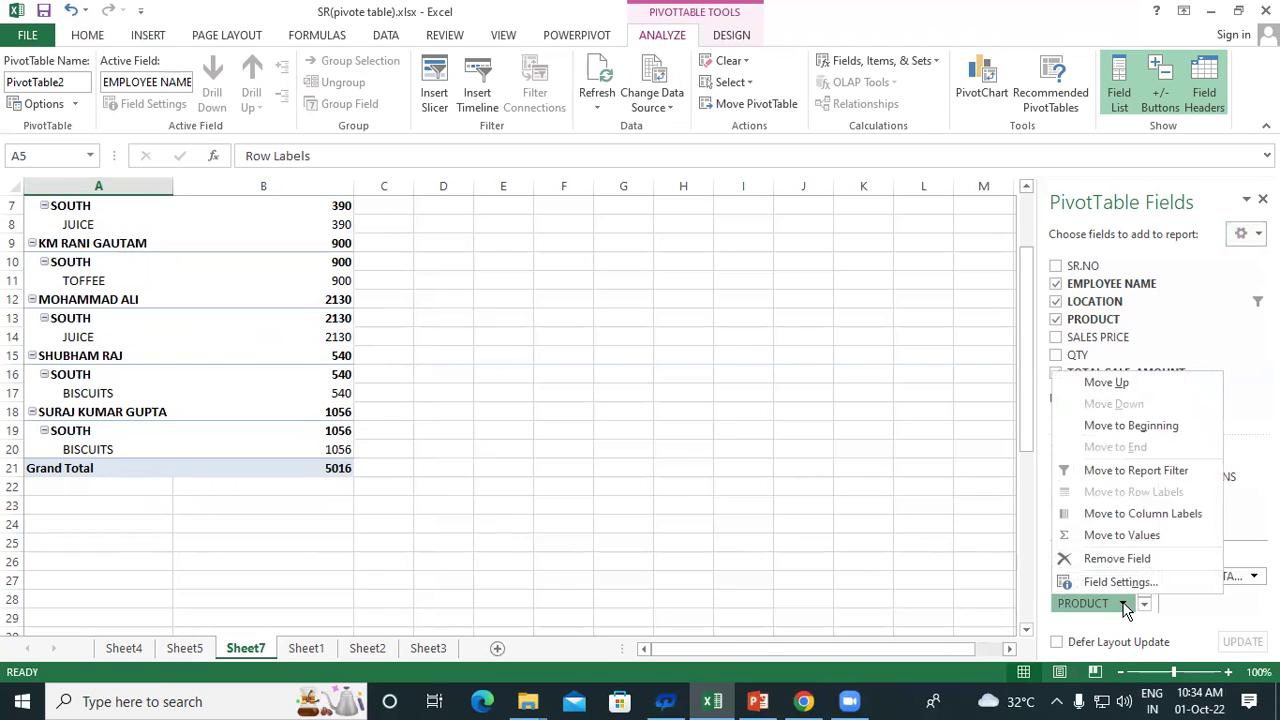
left_click(955, 560)
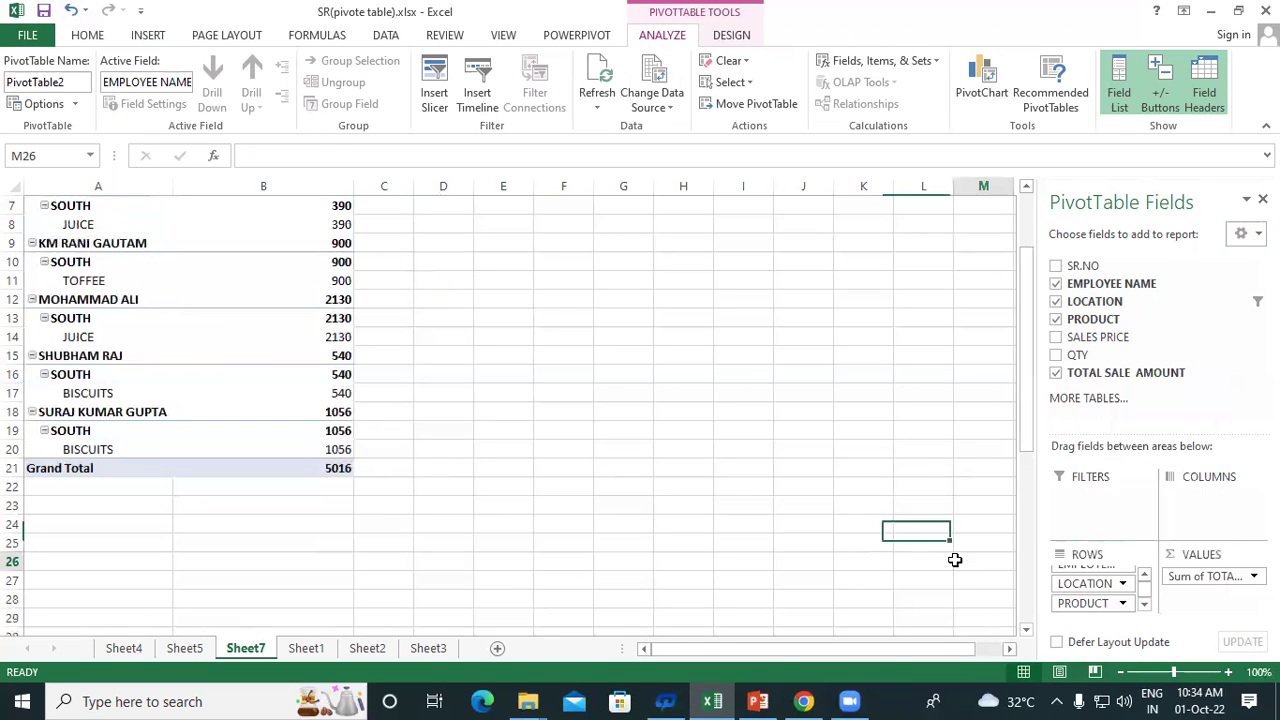
scroll(326, 418, "up", 2)
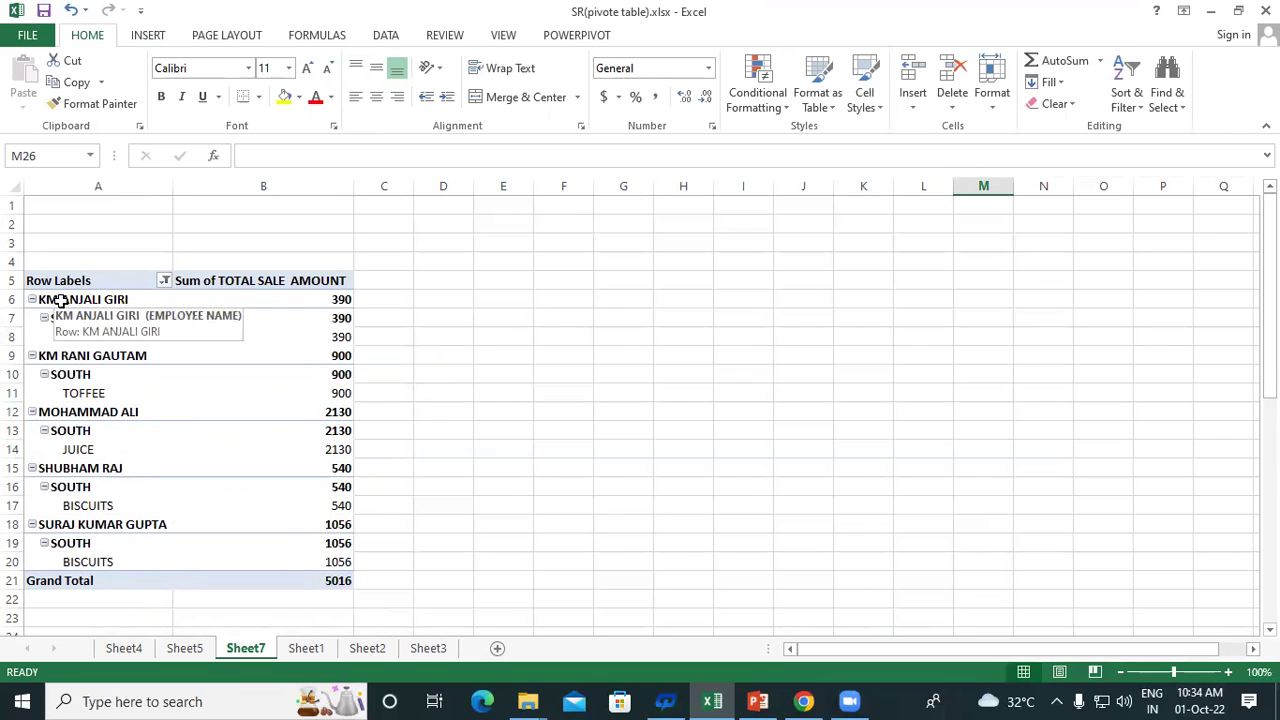
Step: Move the EMPLOYEE NAME, LOCATION and PRODUCT fields from the PivotTable's rows back to its report filters
left_click(226, 354)
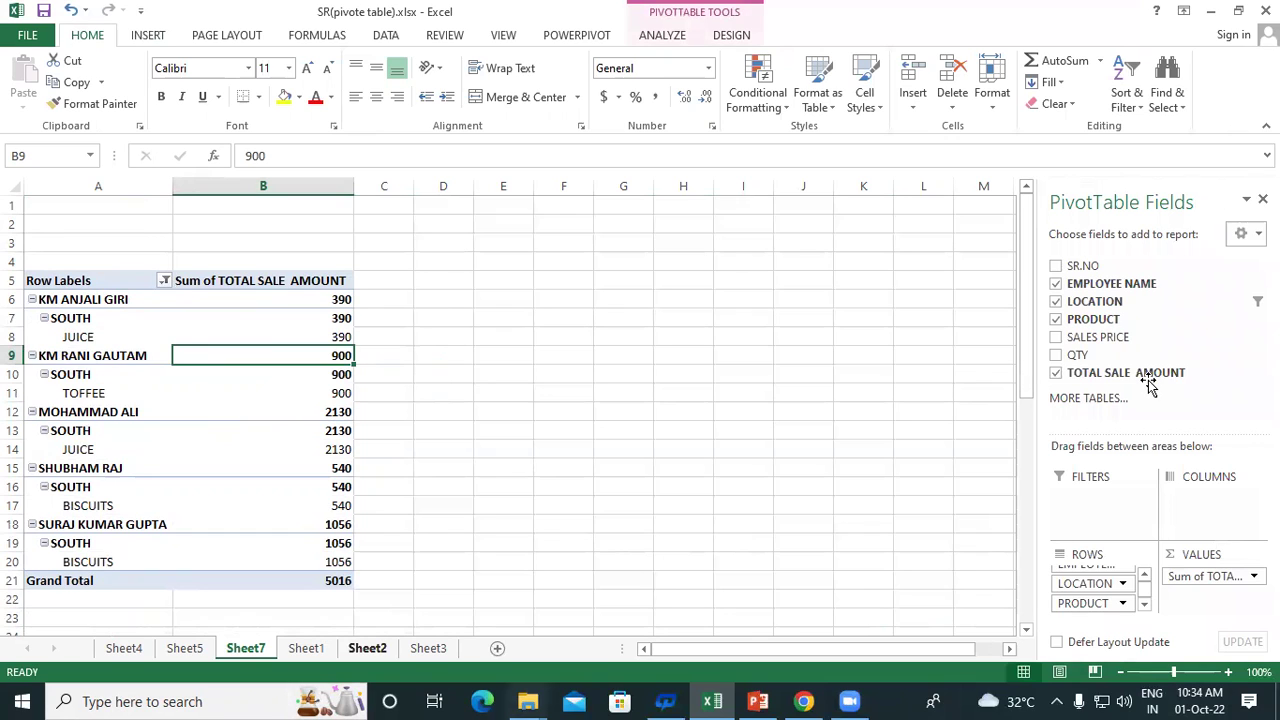
left_click(1144, 576)
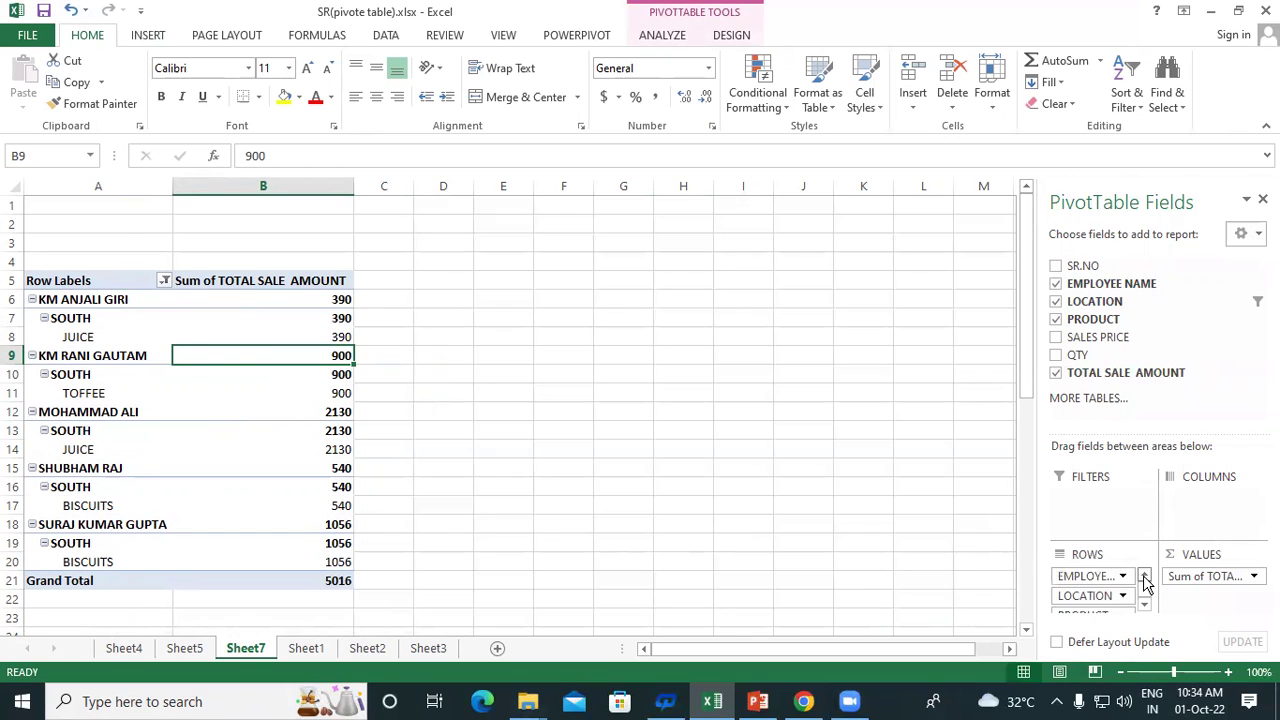
left_click_drag(1087, 575, 1088, 500)
left_click_drag(1083, 577, 1083, 525)
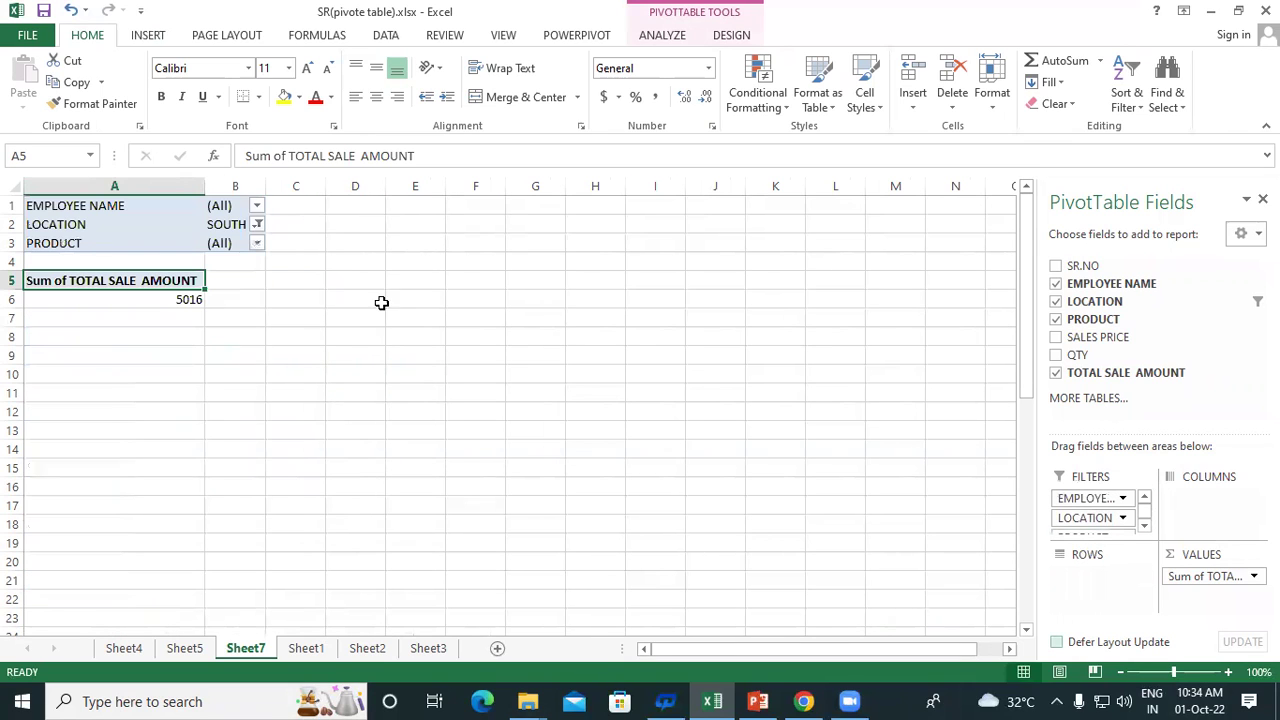
Step: Reset the LOCATION report filter so that it includes all locations
left_click(257, 224)
left_click(69, 267)
left_click(144, 461)
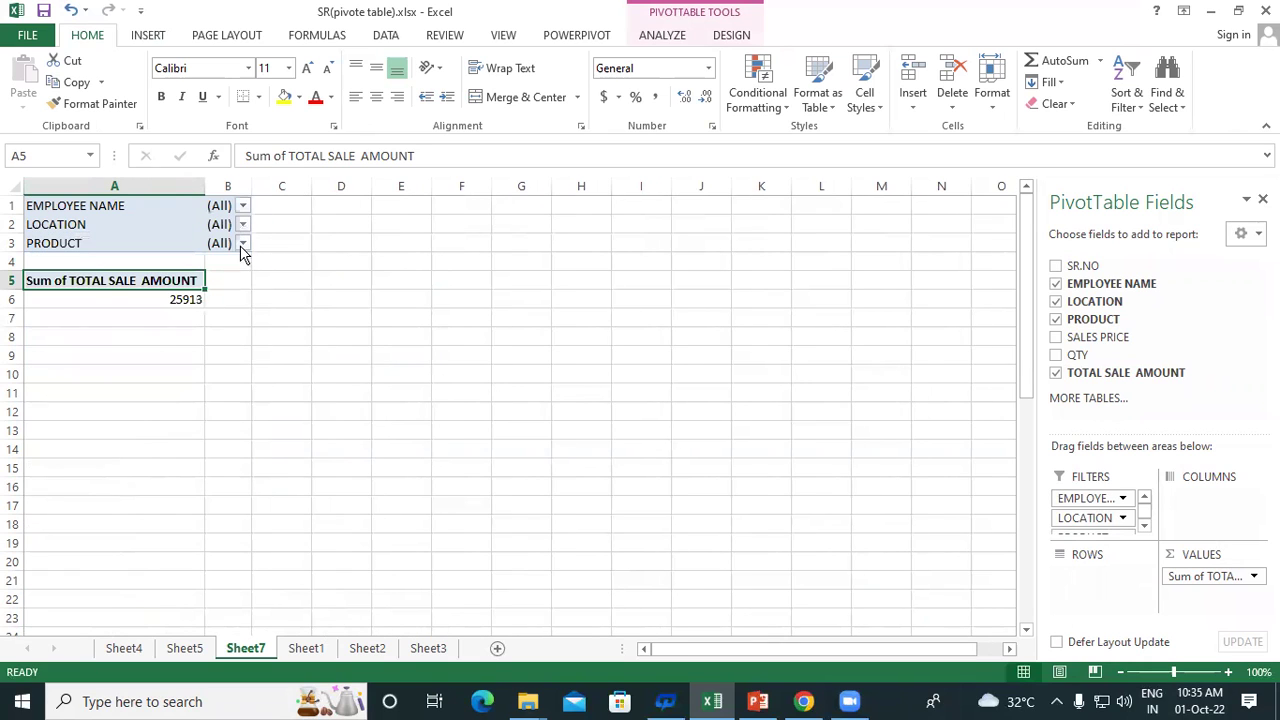
Step: Return the EMPLOYEE NAME, LOCATION and PRODUCT fields from the report filters to the PivotTable's rows, nested in that order
left_click_drag(1090, 498, 1098, 580)
left_click_drag(1086, 498, 1086, 588)
left_click_drag(1088, 500, 1086, 610)
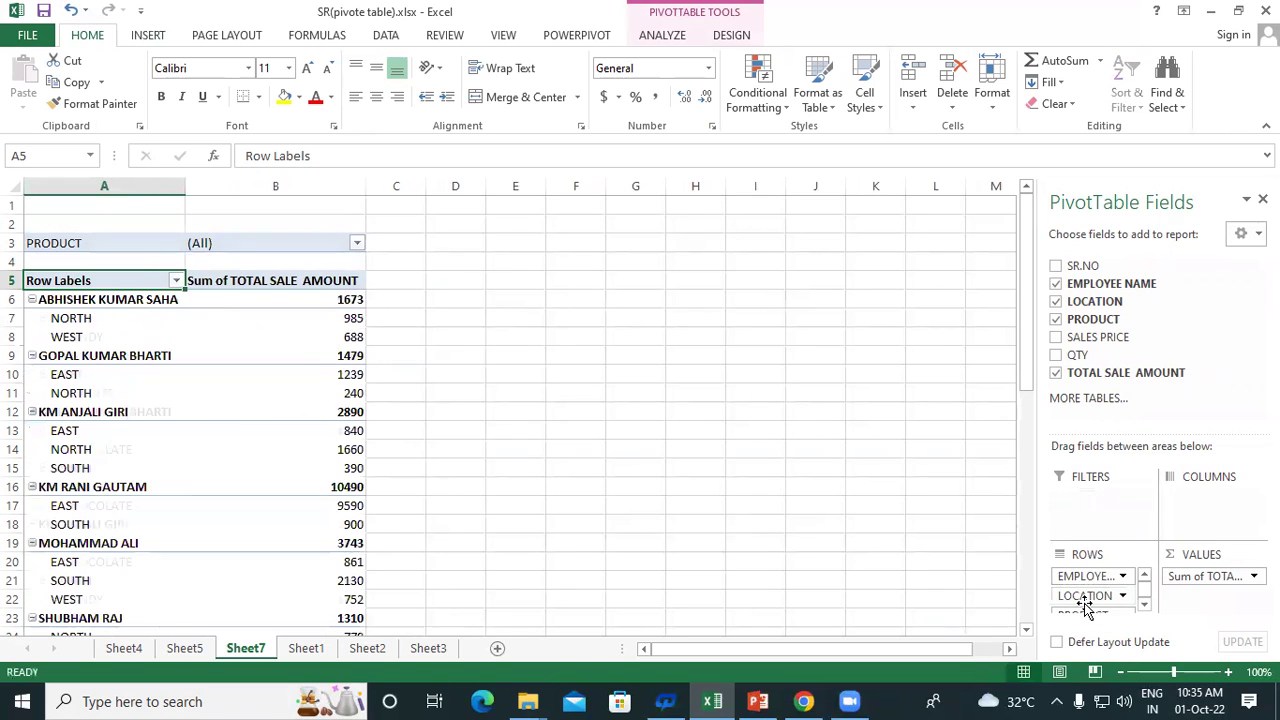
Step: Move the EMPLOYEE NAME, LOCATION and PRODUCT fields from the PivotTable's rows to its columns, nested in that order
scroll(346, 545, "down", 7)
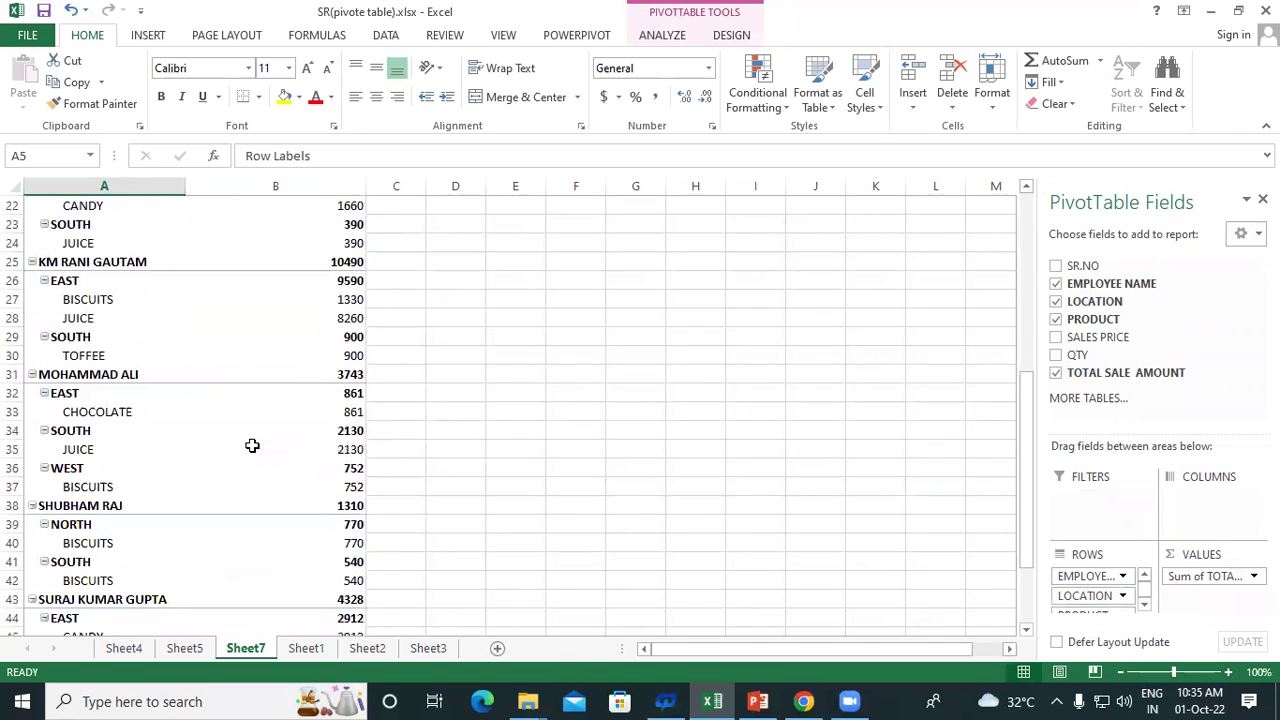
scroll(252, 445, "up", 7)
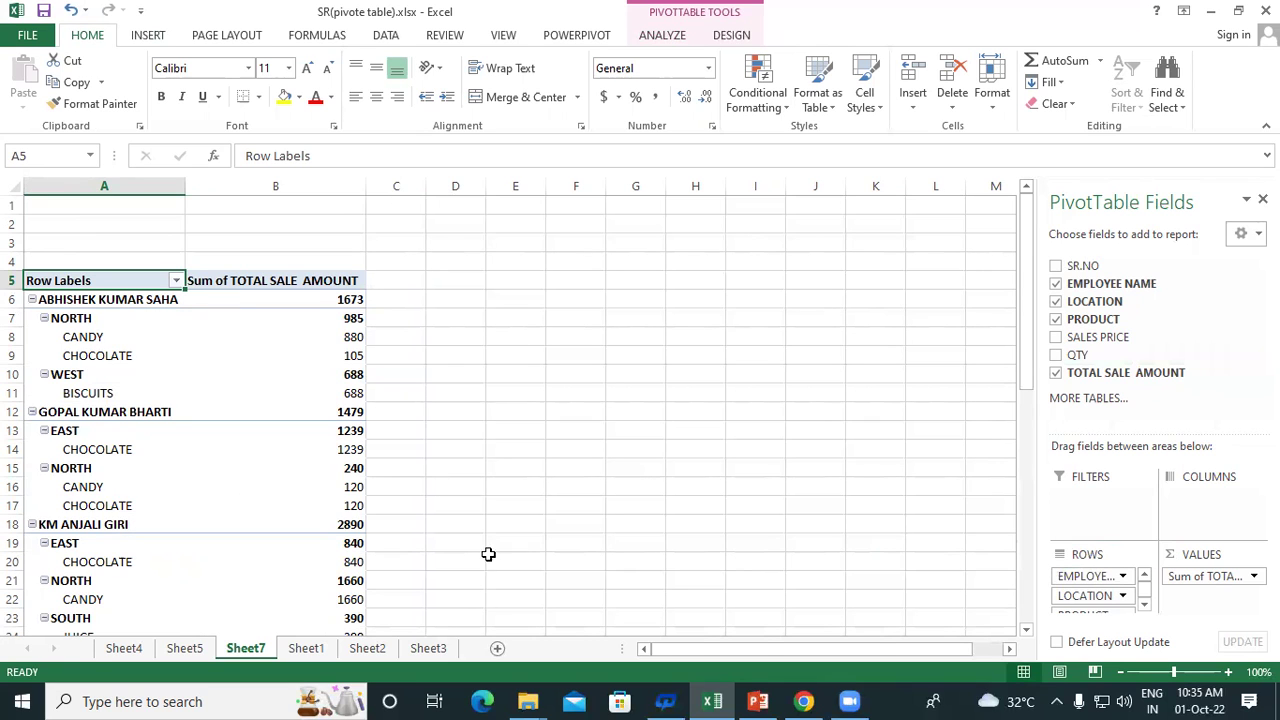
scroll(58, 305, "down", 5)
scroll(60, 294, "up", 5)
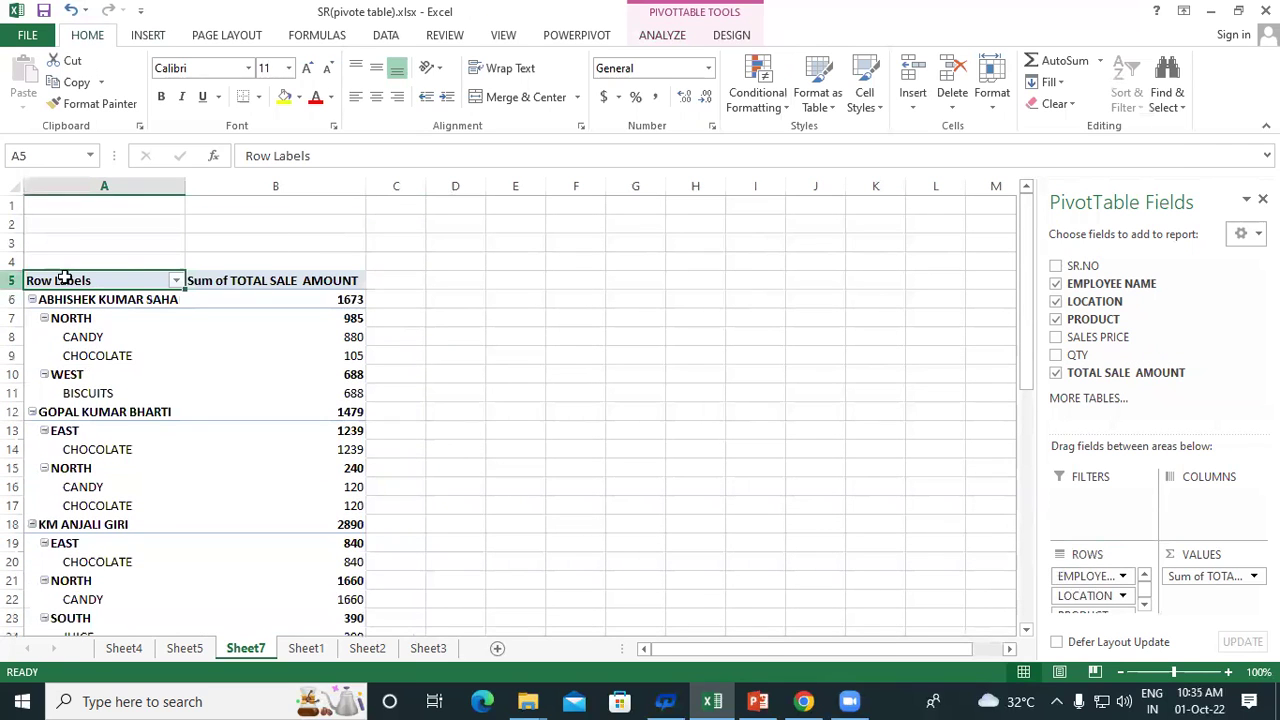
left_click_drag(1098, 576, 1206, 502)
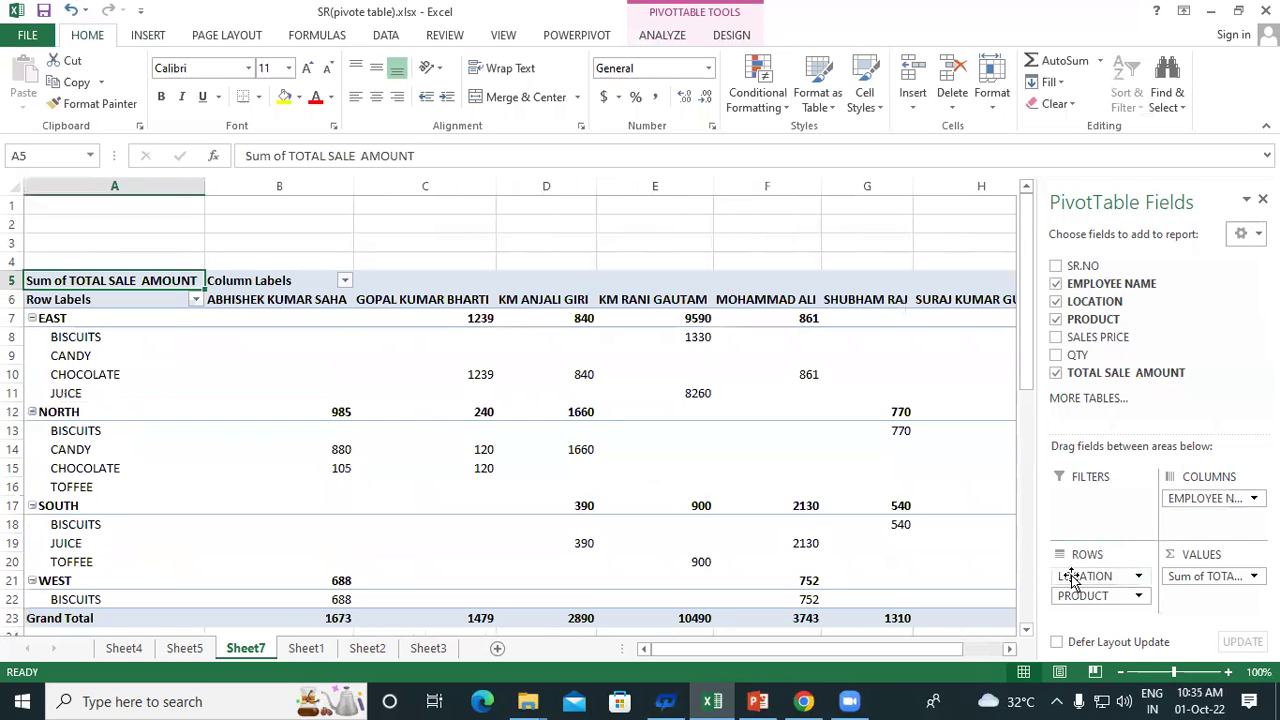
left_click_drag(1071, 578, 1189, 520)
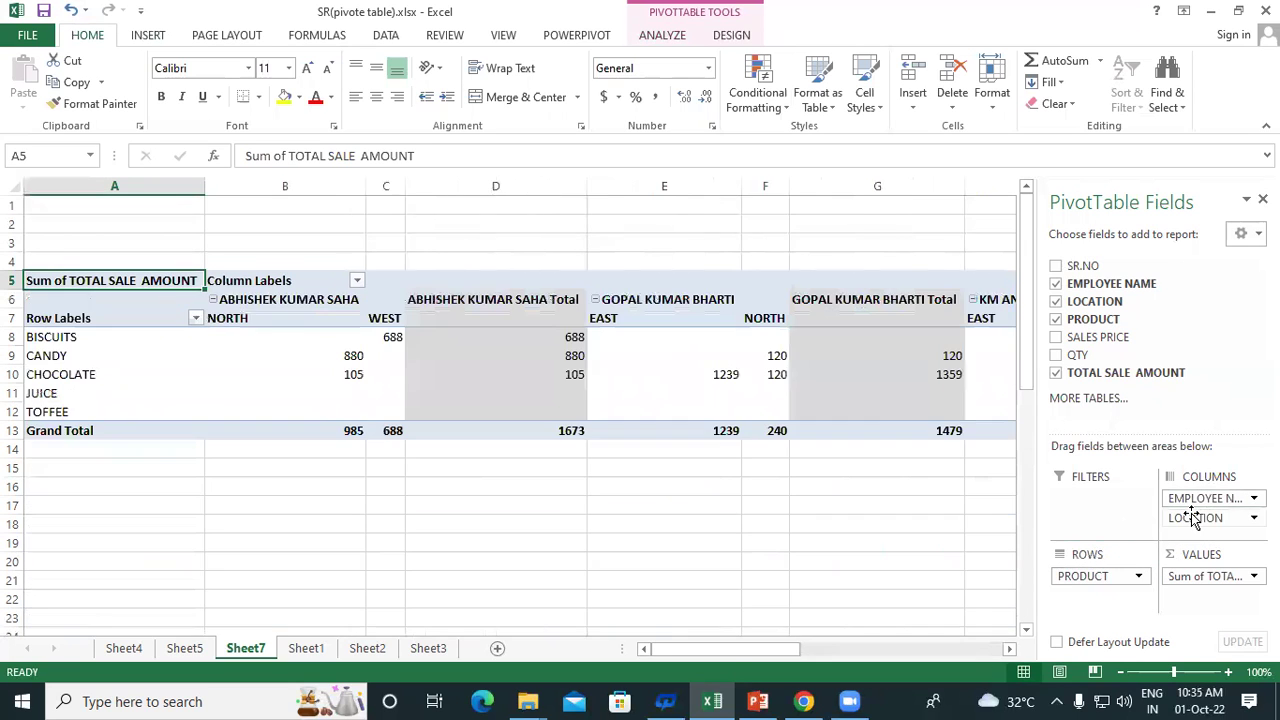
left_click_drag(1085, 580, 1198, 530)
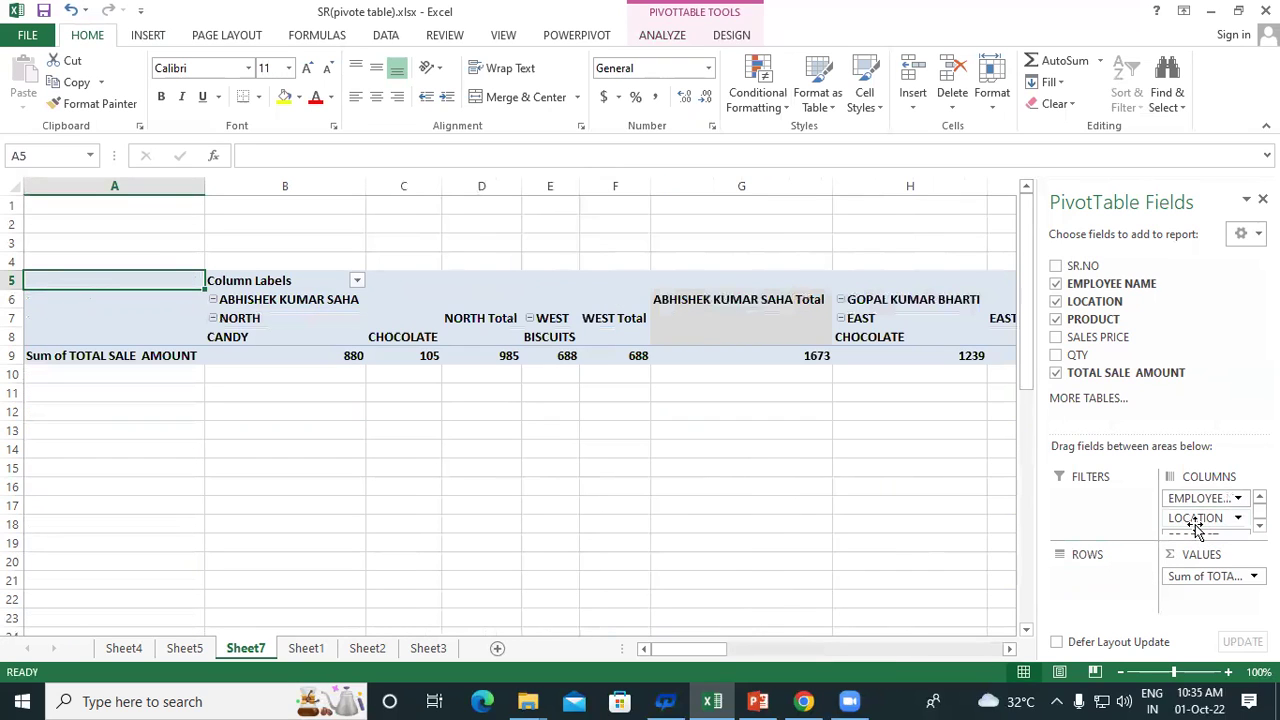
Step: Move the EMPLOYEE NAME, LOCATION and PRODUCT fields from the PivotTable's columns back to its rows, nested in that order
left_click_drag(1197, 497, 1098, 577)
left_click_drag(1195, 498, 1097, 597)
left_click_drag(1200, 497, 1088, 612)
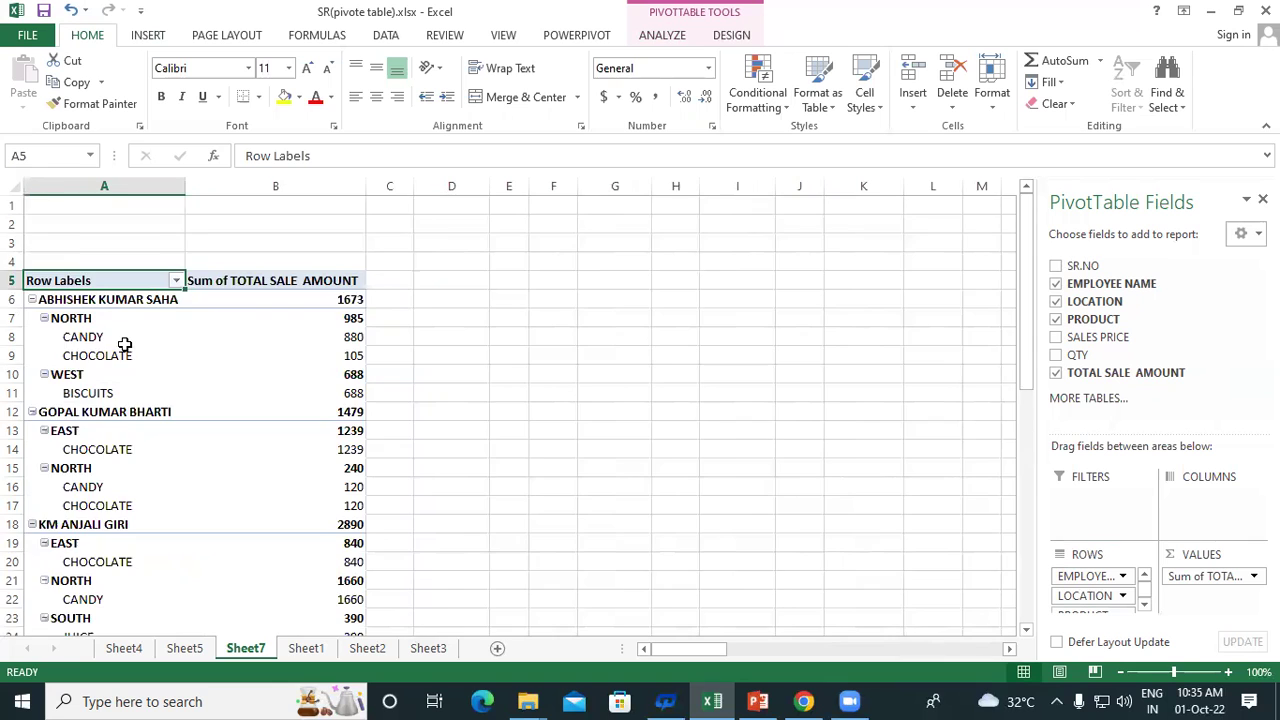
Step: Change the TOTAL SALE AMOUNT value field so that it is summarised by Max
scroll(123, 343, "down", 16)
scroll(123, 343, "up", 13)
scroll(123, 343, "up", 3)
left_click(1254, 577)
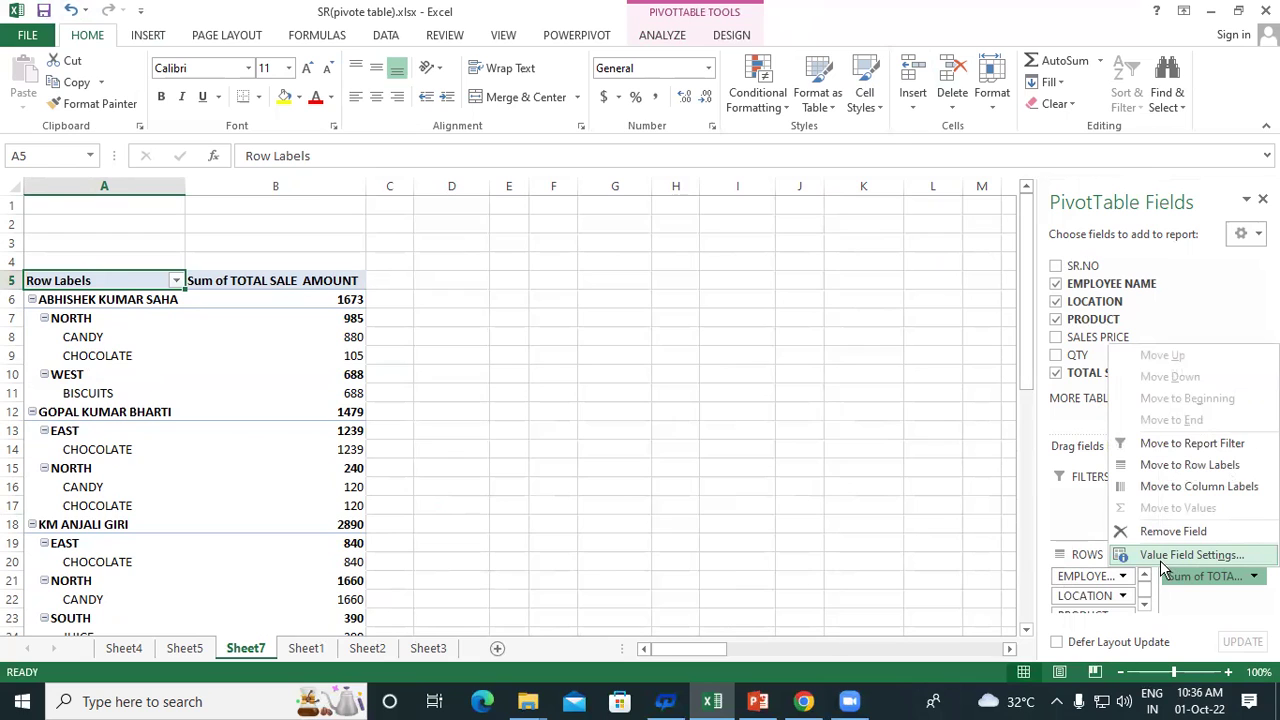
left_click(1162, 568)
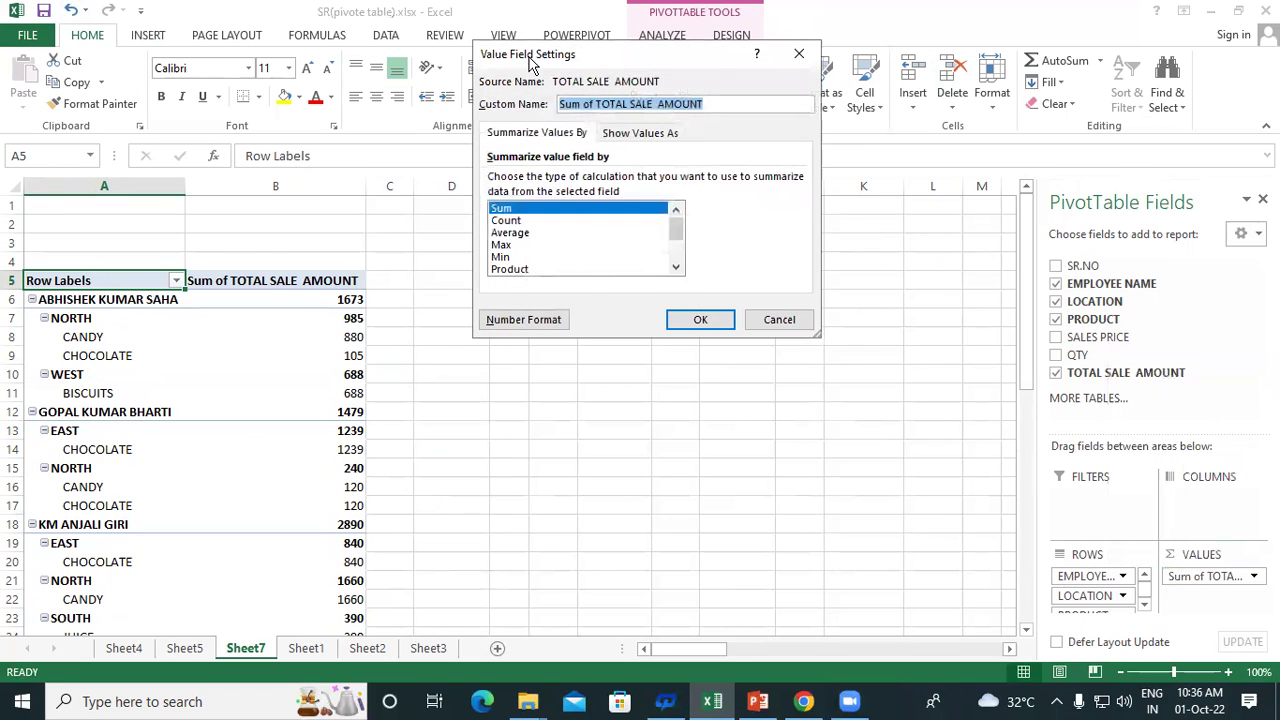
left_click_drag(543, 57, 308, 42)
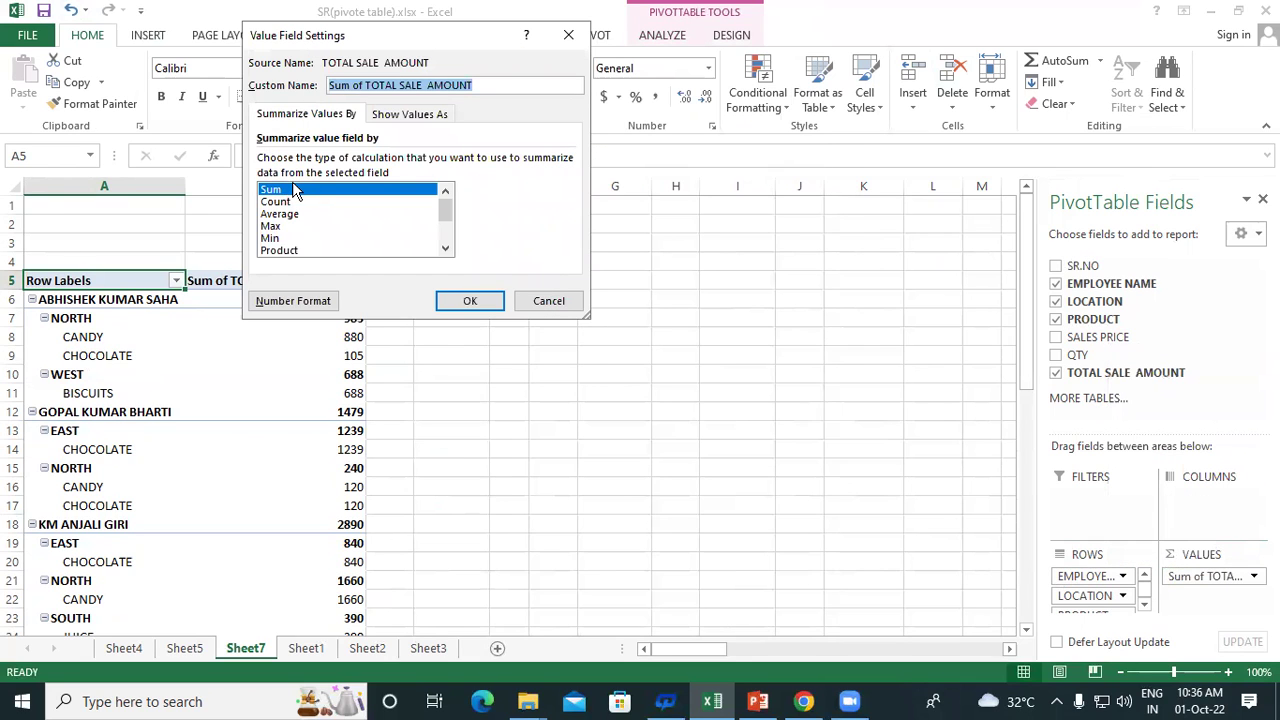
left_click(270, 227)
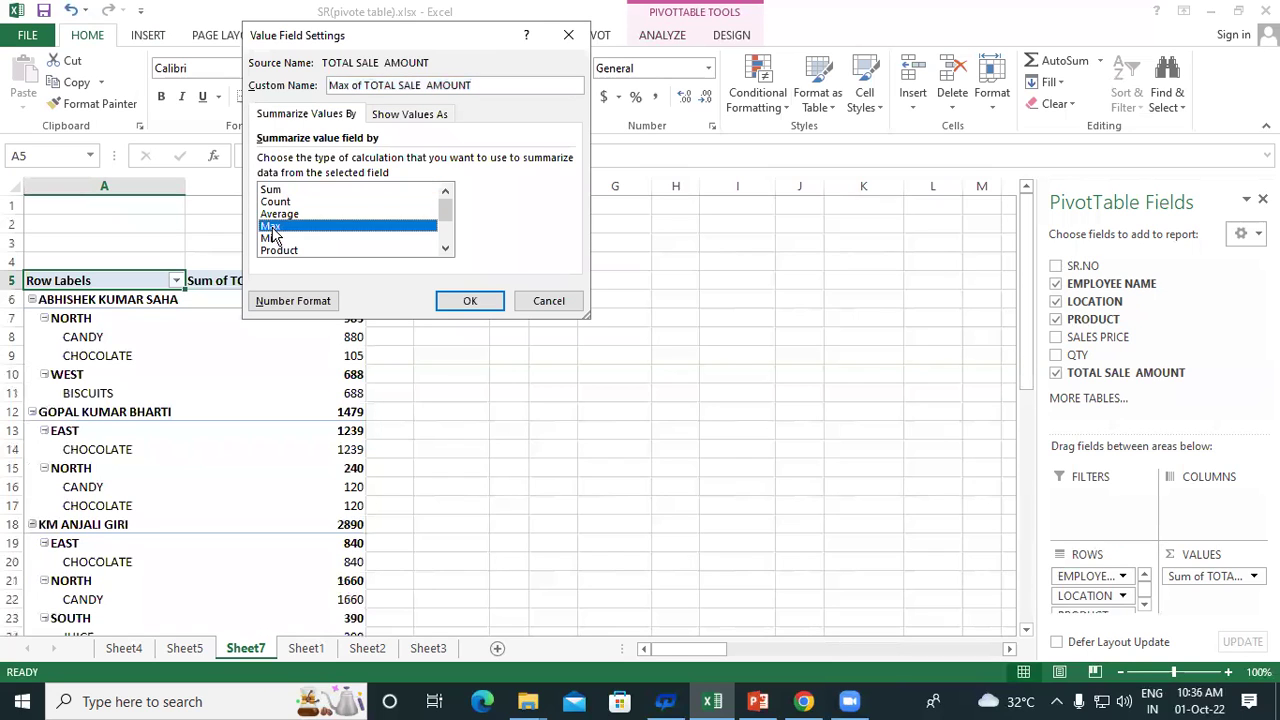
left_click(482, 304)
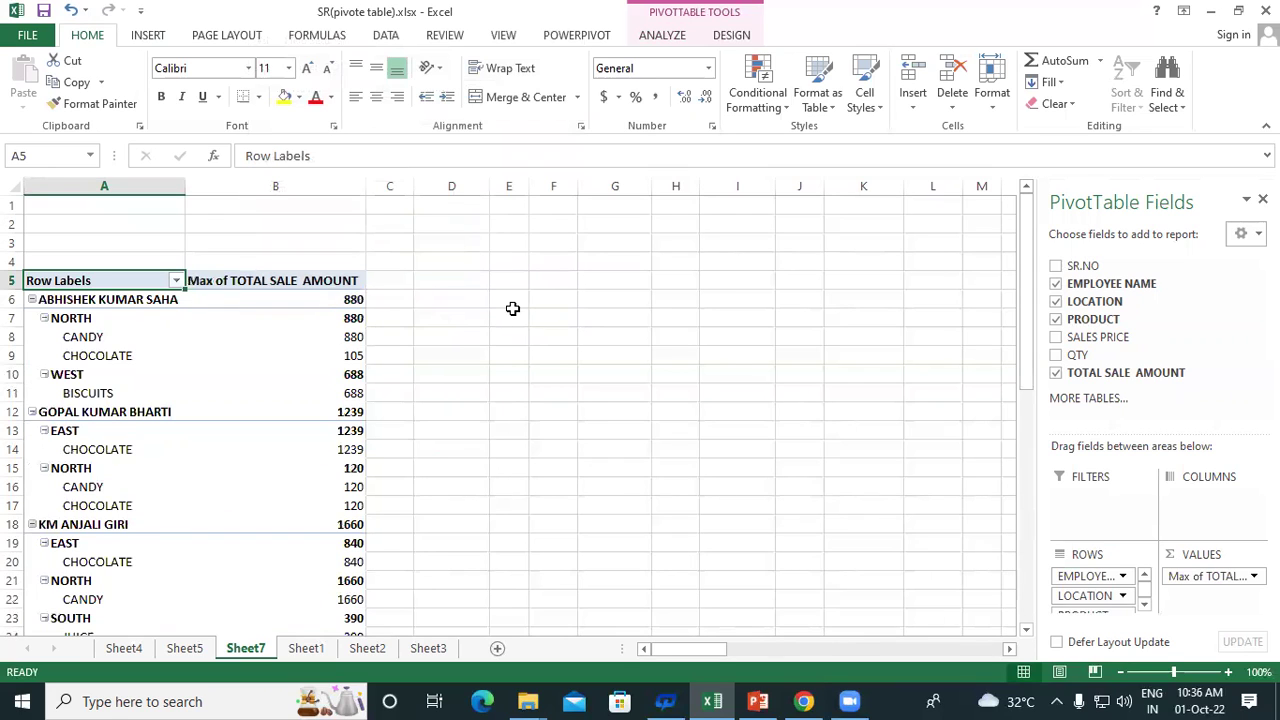
Step: Check the maximum total sale amount of each of the first four employees in the report
left_click(86, 302)
left_click(306, 298)
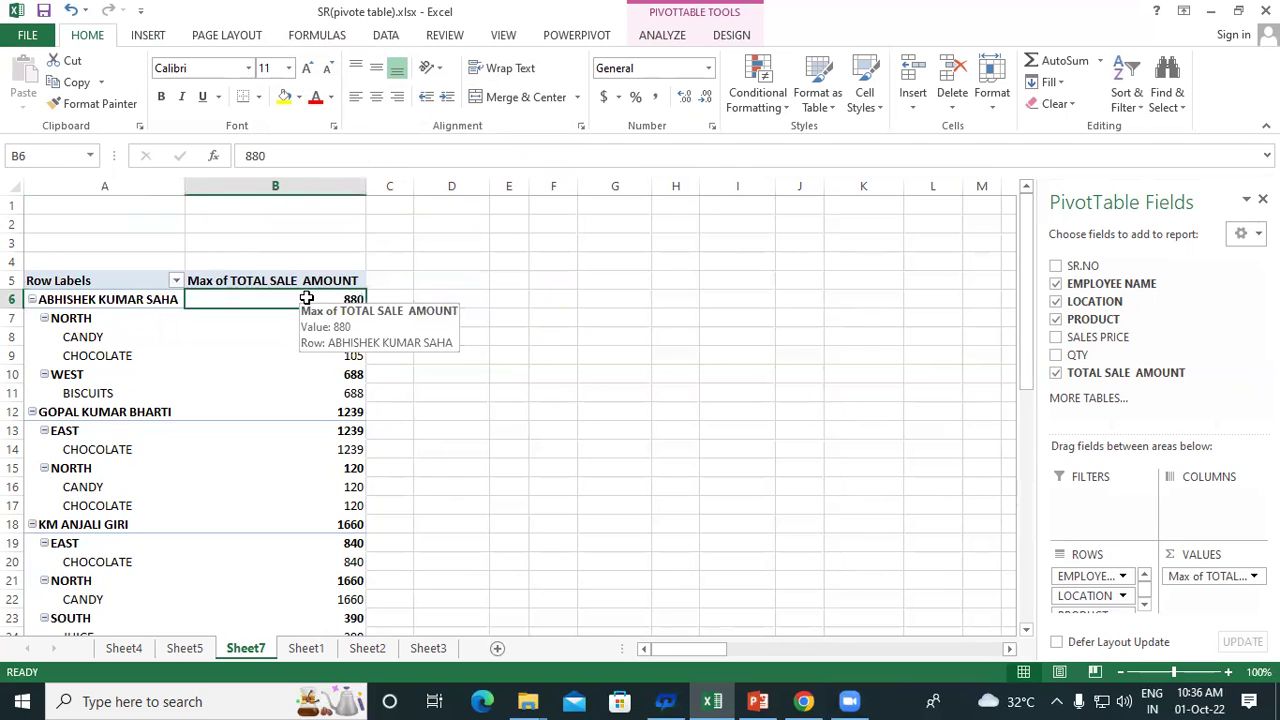
scroll(306, 298, "down", 1)
left_click(89, 355)
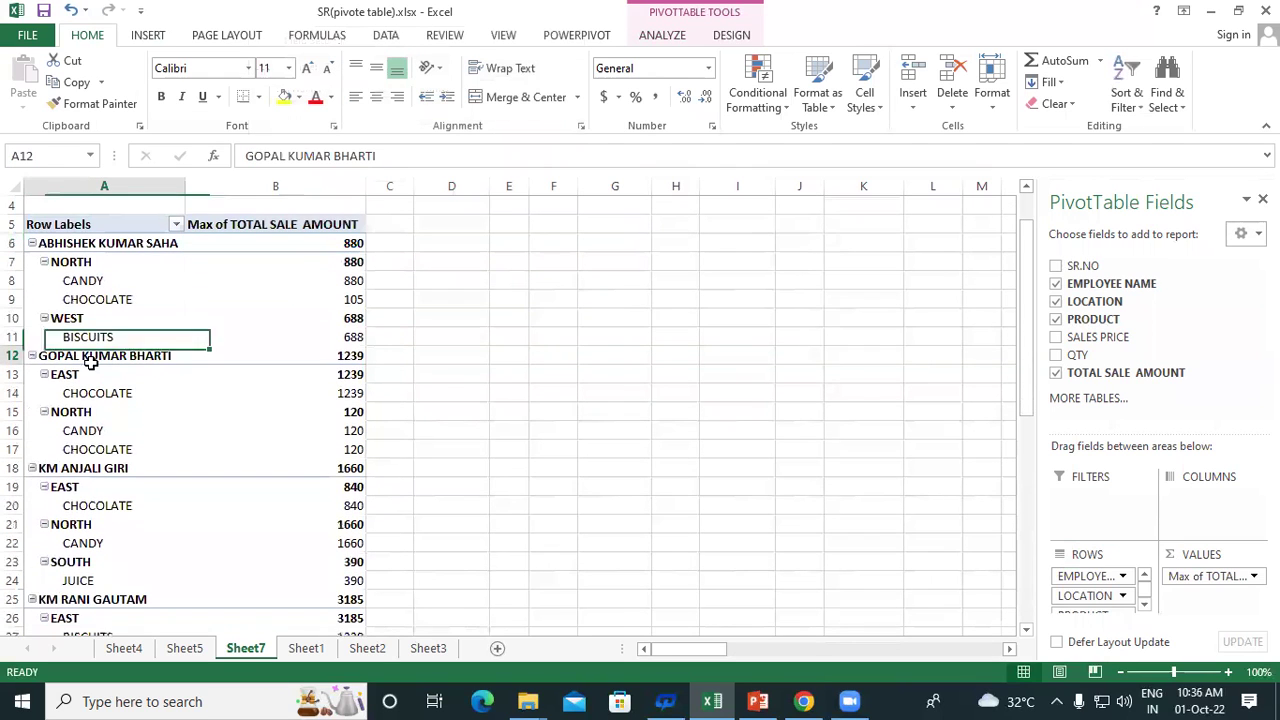
left_click(330, 356)
scroll(323, 356, "down", 2)
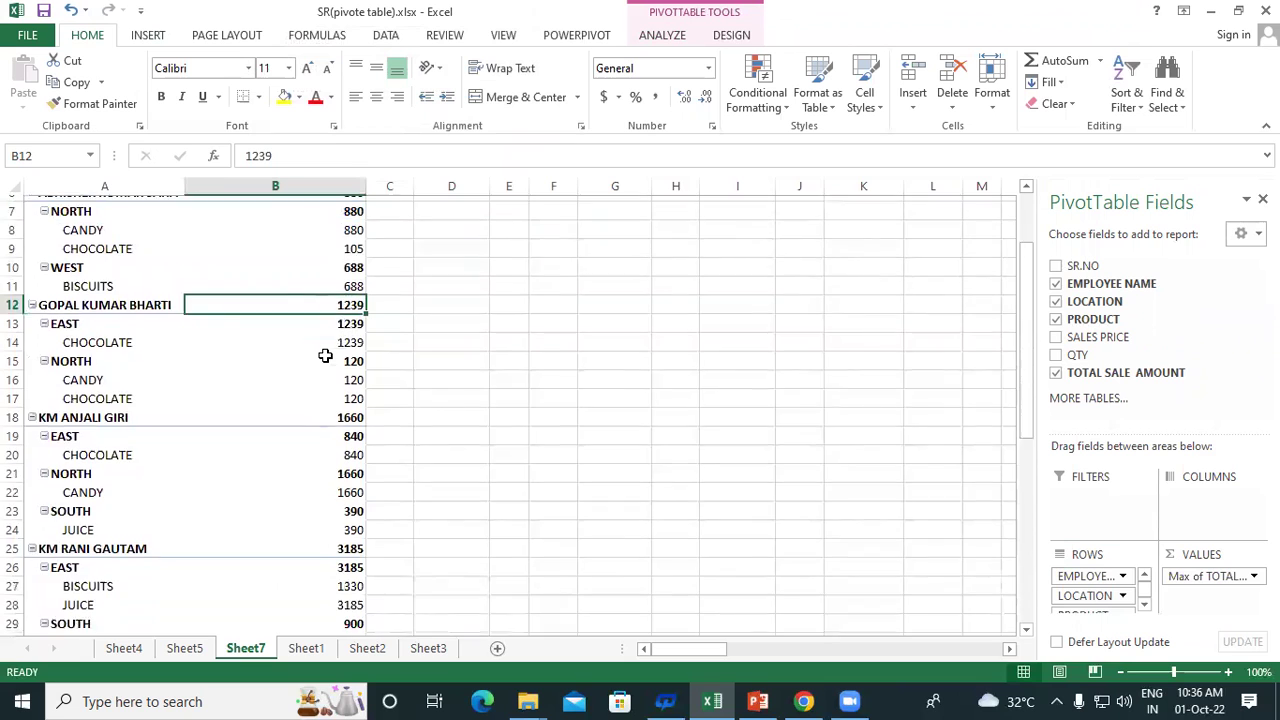
left_click(104, 361)
left_click(330, 355)
scroll(330, 353, "down", 1)
scroll(330, 353, "down", 1)
left_click(188, 427)
scroll(209, 434, "down", 1)
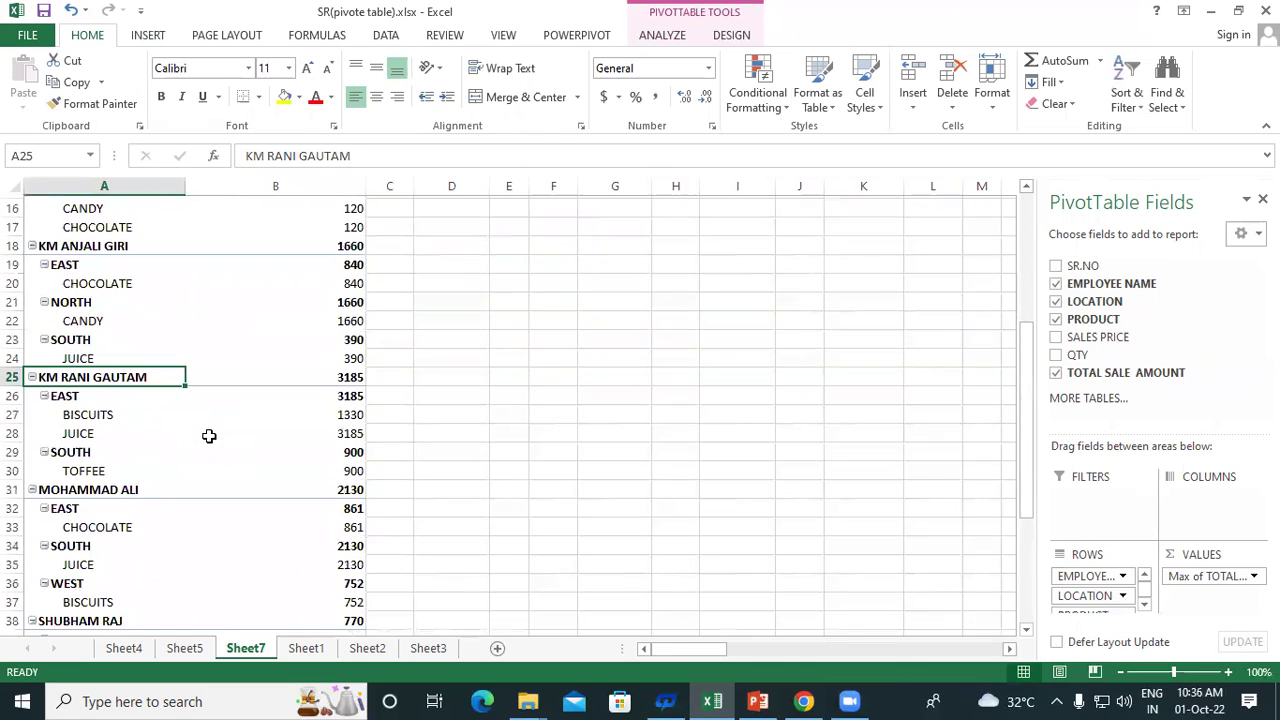
scroll(310, 385, "down", 1)
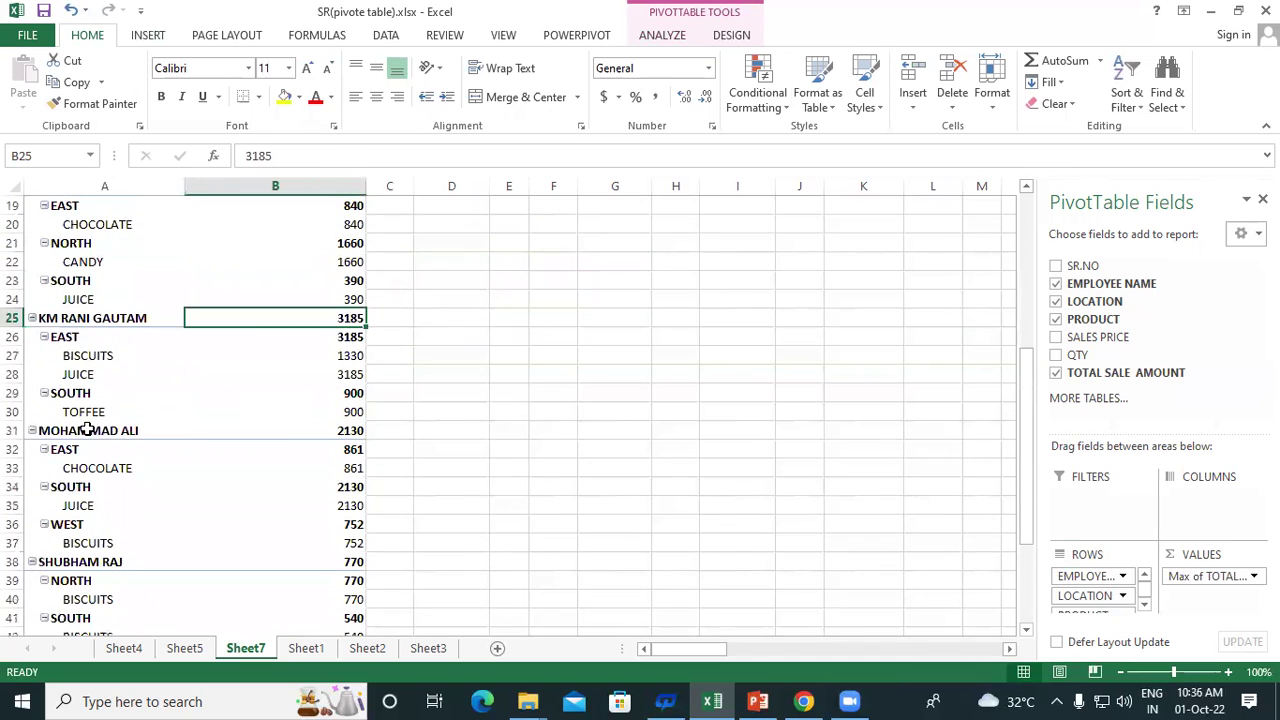
Step: Check the maximum sale amounts of the remaining employees from row 31 down to the Grand Total
left_click(125, 430)
left_click(322, 431)
scroll(323, 431, "down", 1)
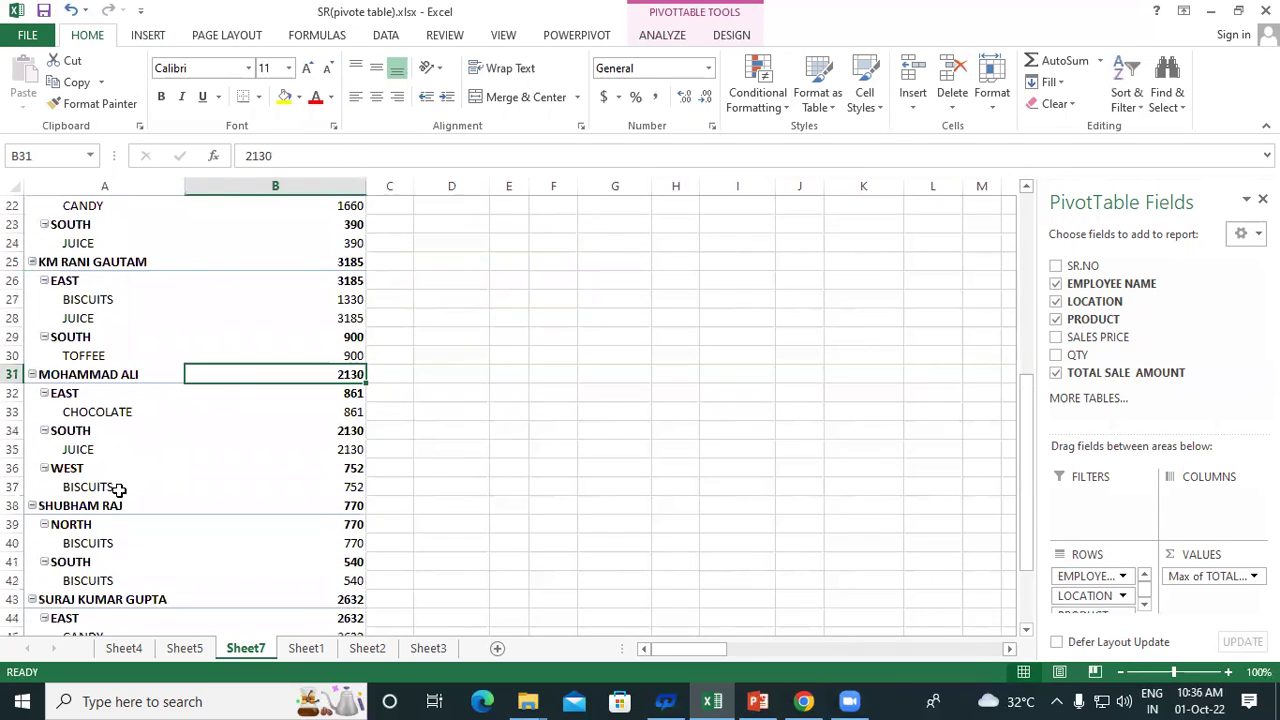
left_click(88, 497)
scroll(110, 494, "down", 2)
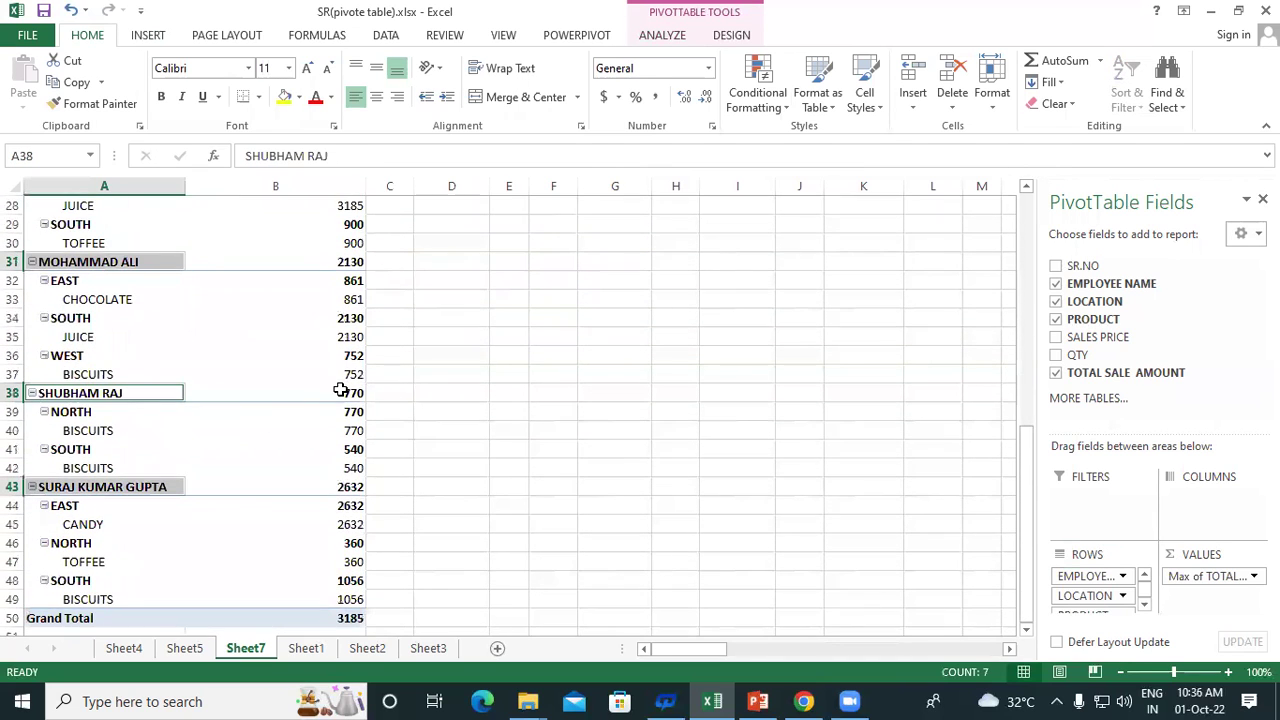
left_click(340, 392)
scroll(340, 392, "down", 1)
left_click(105, 431)
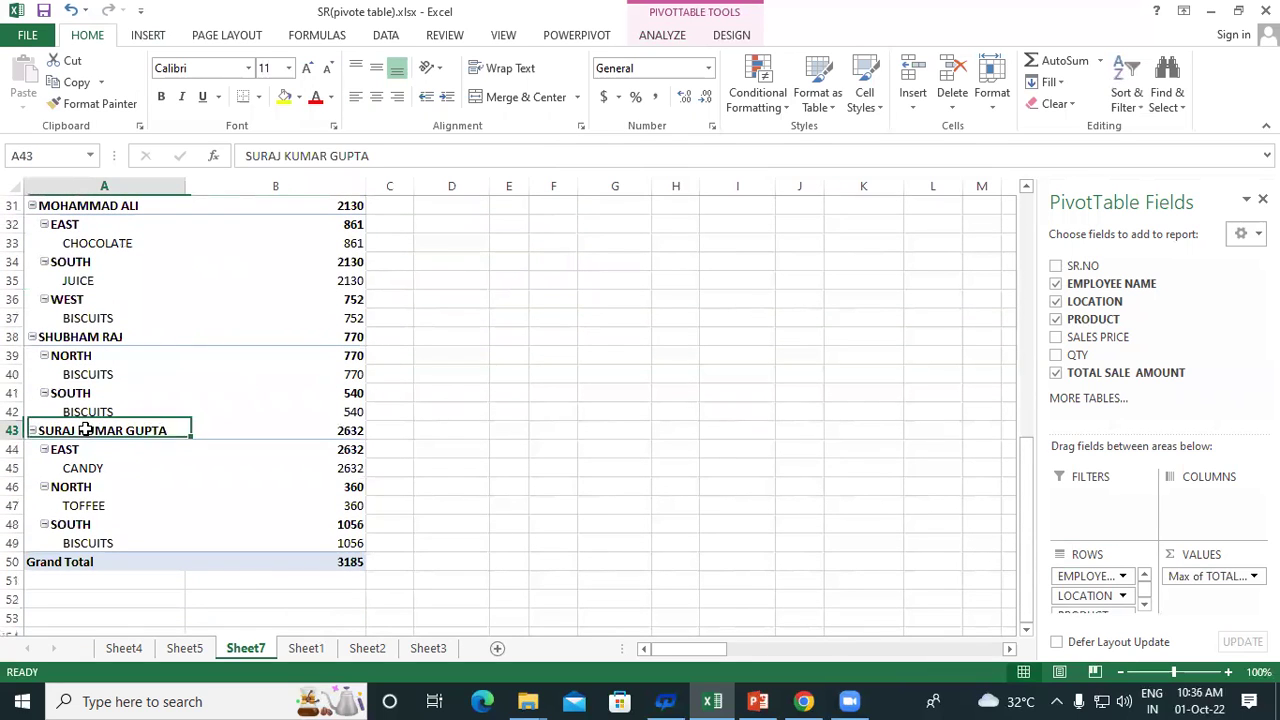
left_click(322, 431)
scroll(322, 431, "down", 2)
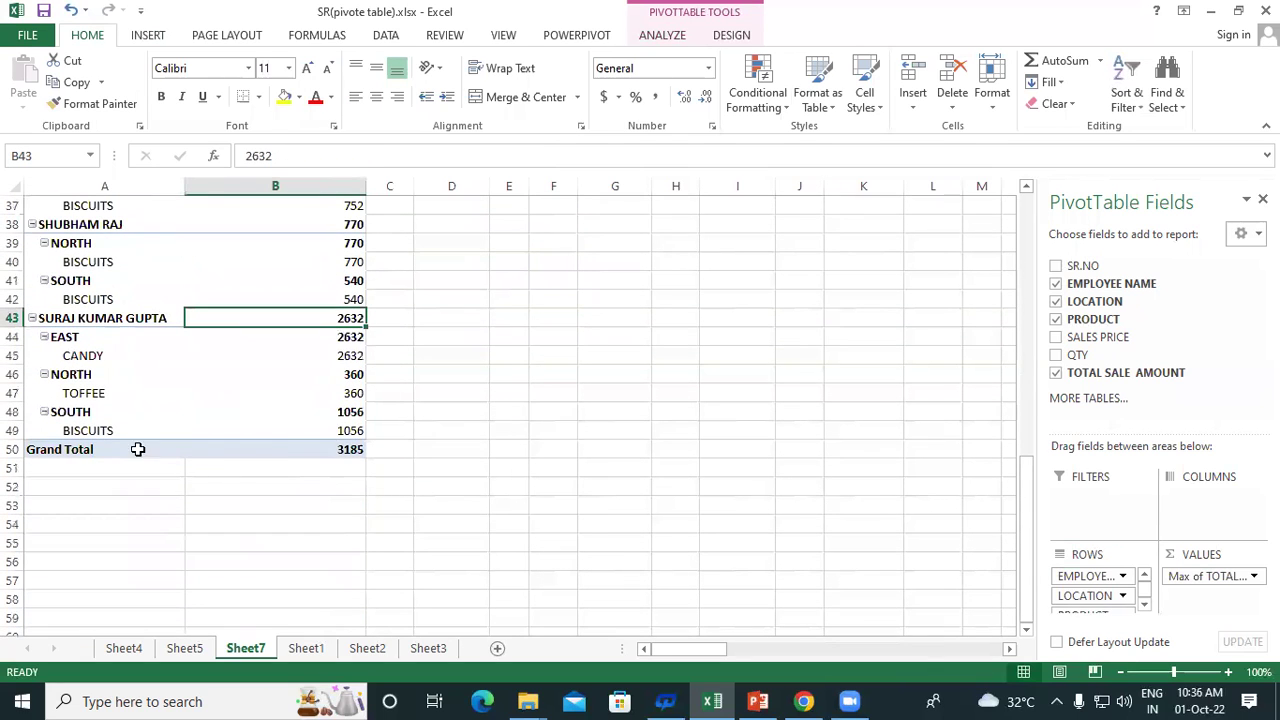
mouse_move(341, 448)
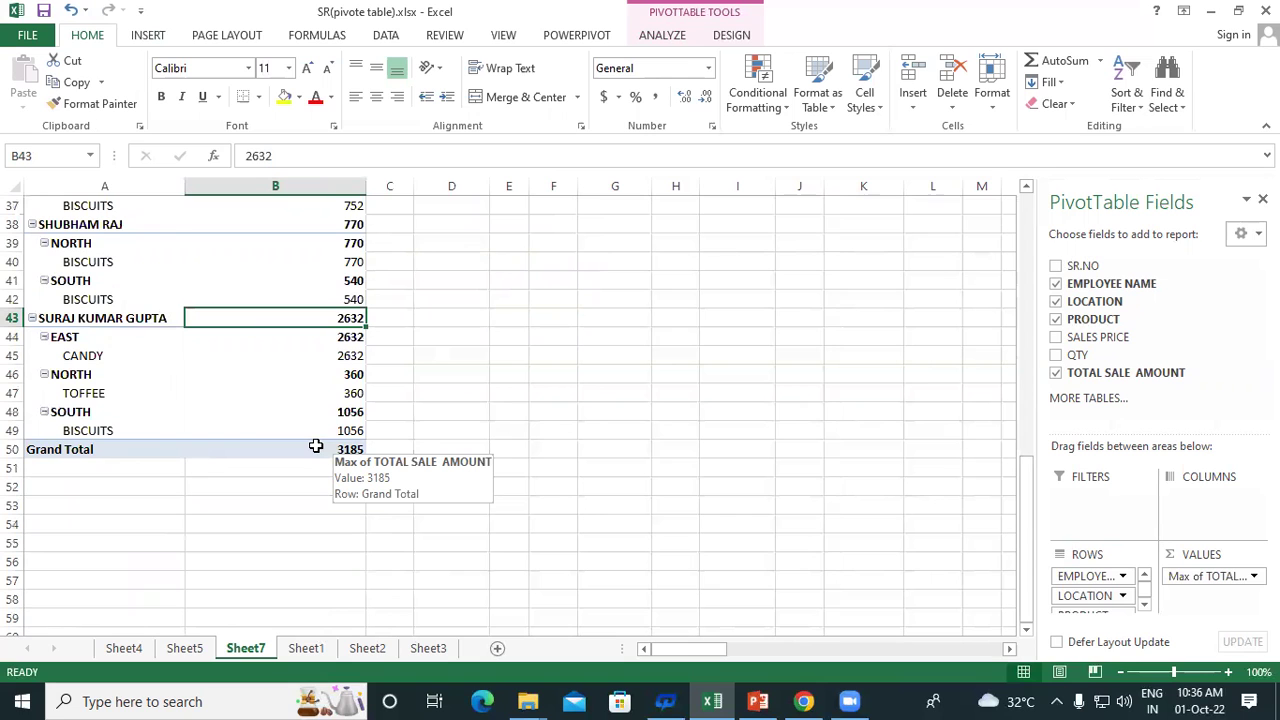
Step: Compare the Grand Total maximum with the employees' maximum sale amounts throughout the report
scroll(316, 446, "up", 12)
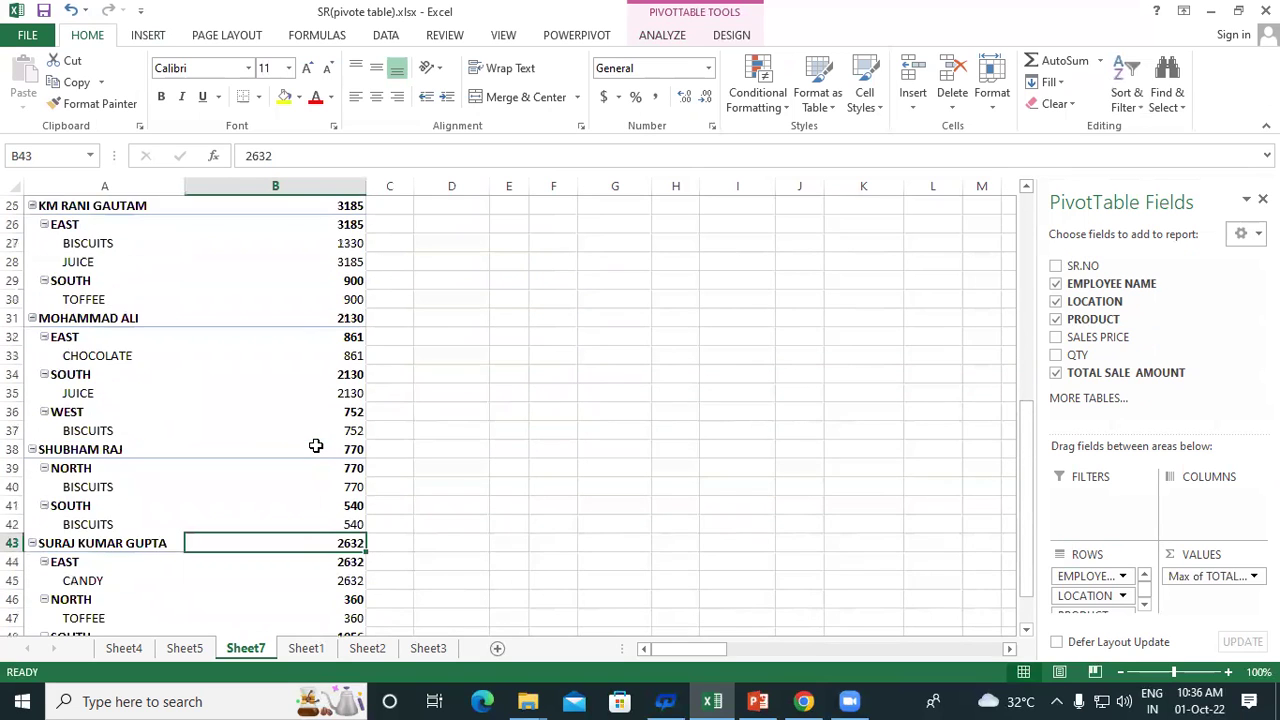
scroll(265, 402, "down", 2)
scroll(265, 402, "down", 12)
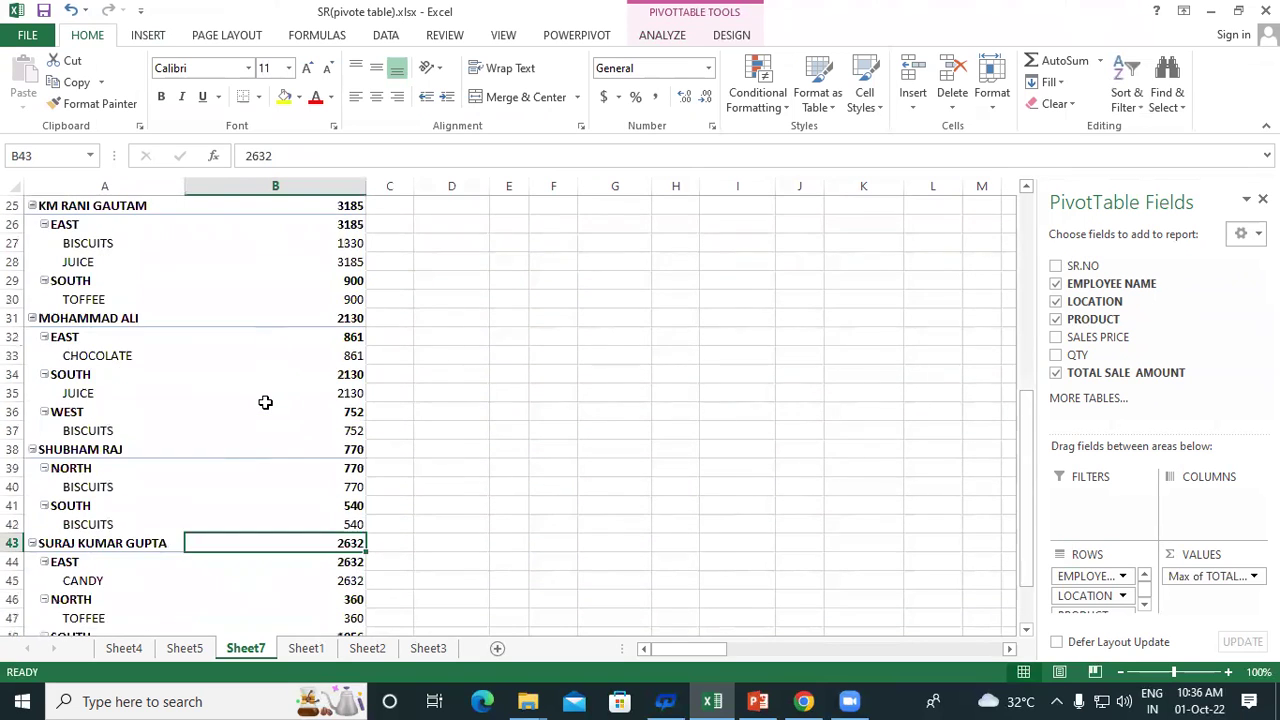
scroll(265, 402, "up", 2)
scroll(265, 402, "up", 4)
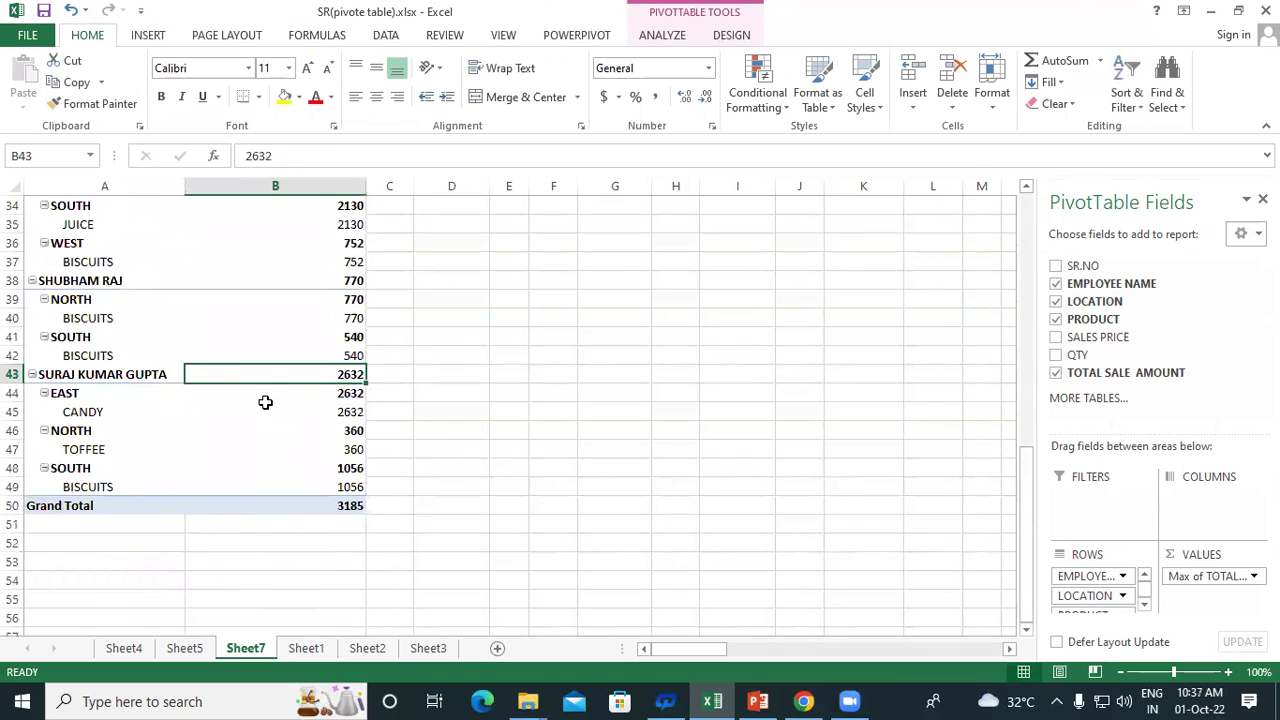
scroll(185, 408, "up", 1)
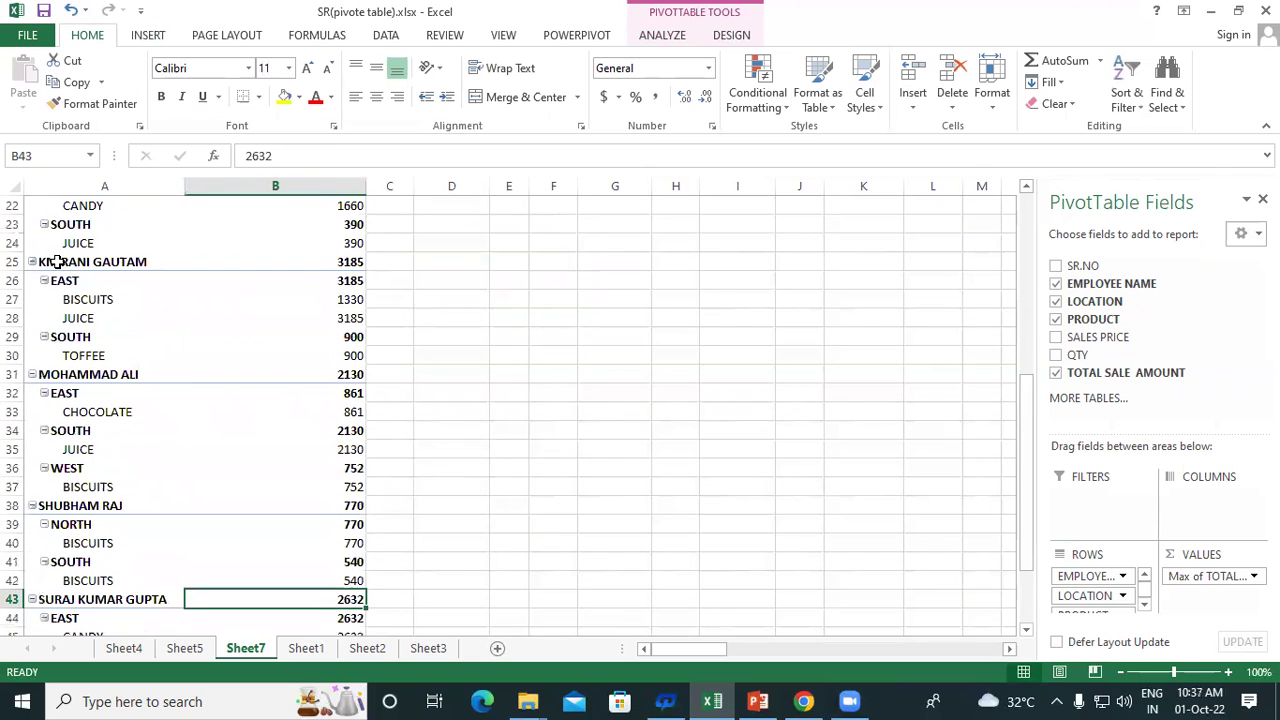
mouse_move(333, 260)
scroll(333, 260, "up", 7)
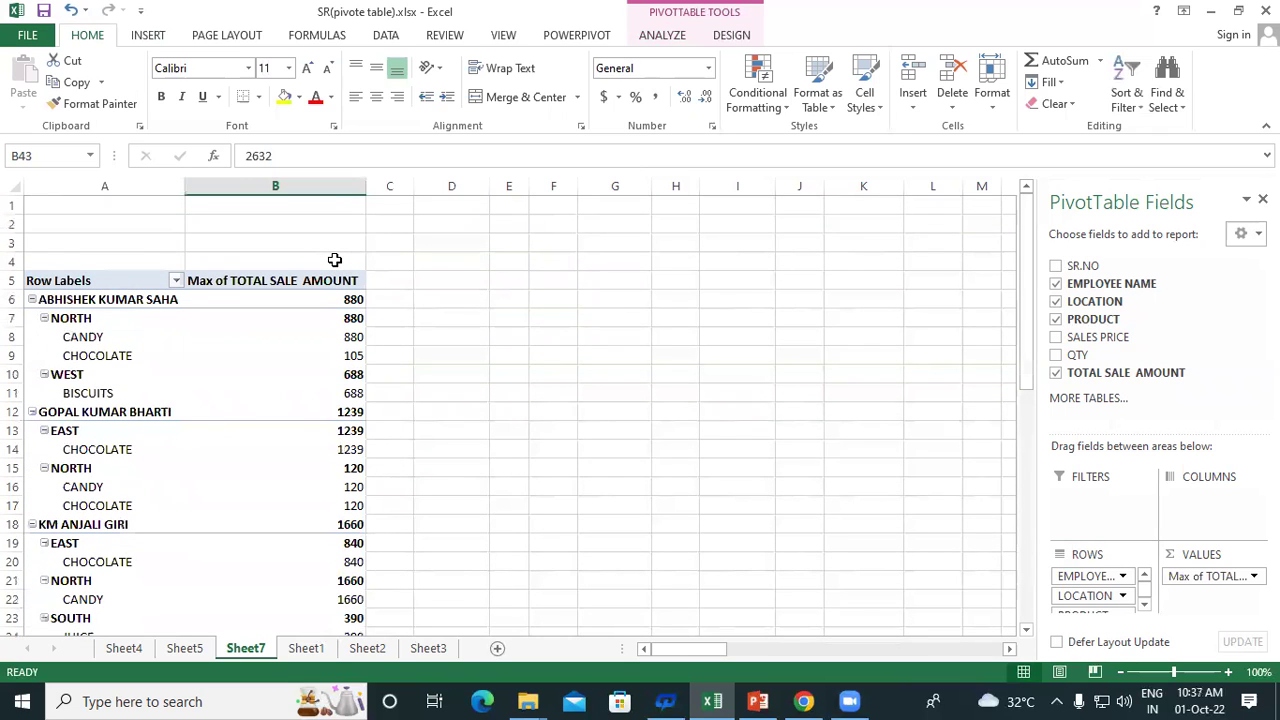
scroll(334, 260, "down", 5)
scroll(334, 260, "up", 5)
Step: Examine the first employee's NORTH and WEST maximums and their products against that employee's overall maximum
left_click(84, 300)
left_click(80, 322)
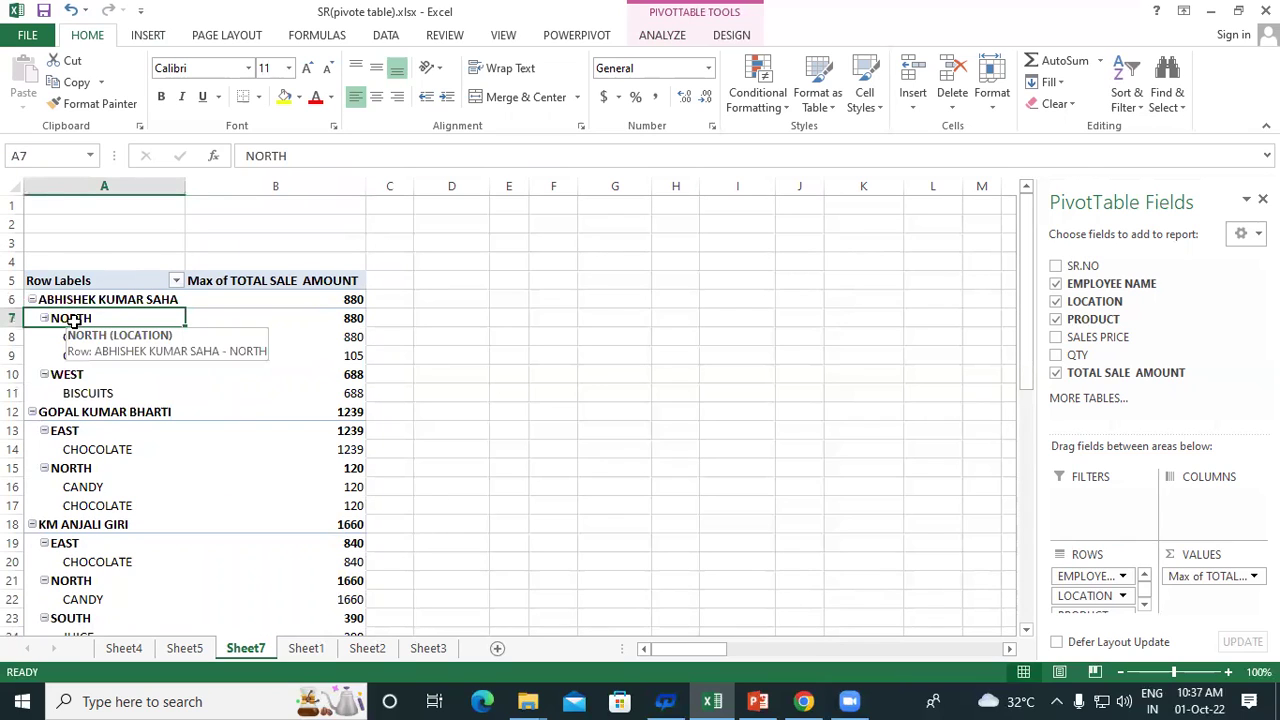
left_click(68, 374)
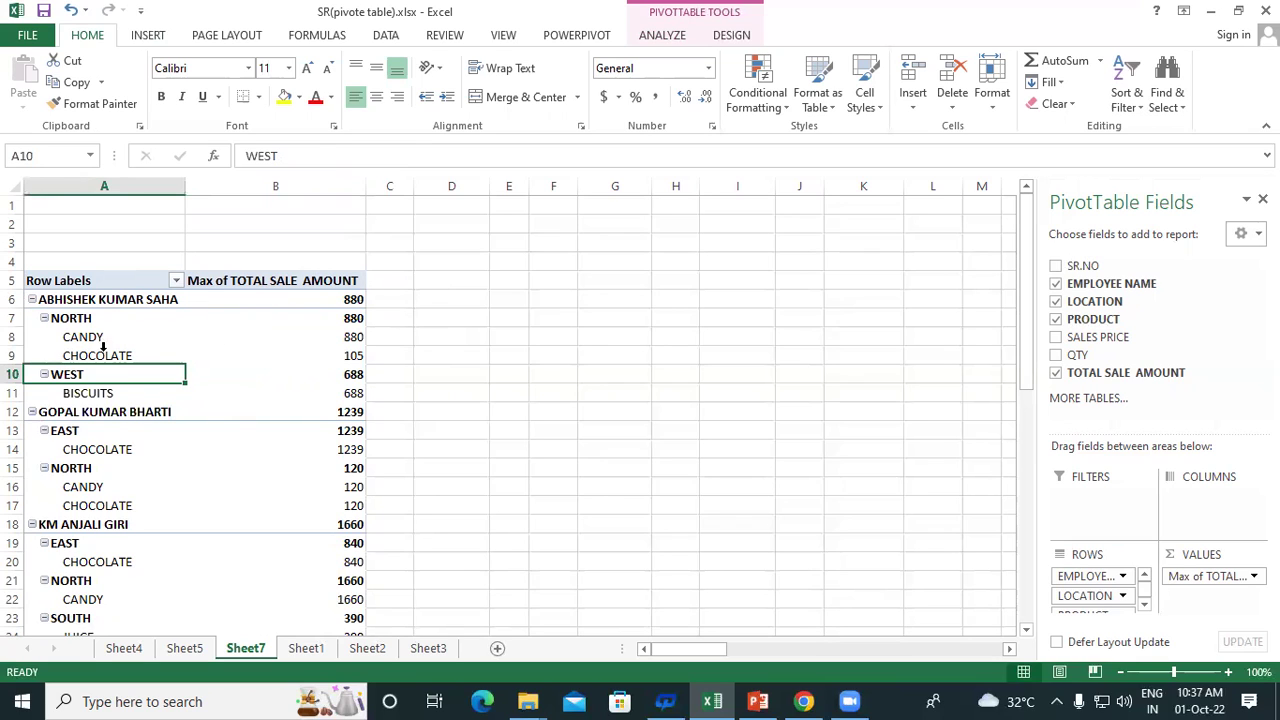
left_click(80, 340)
key("Down")
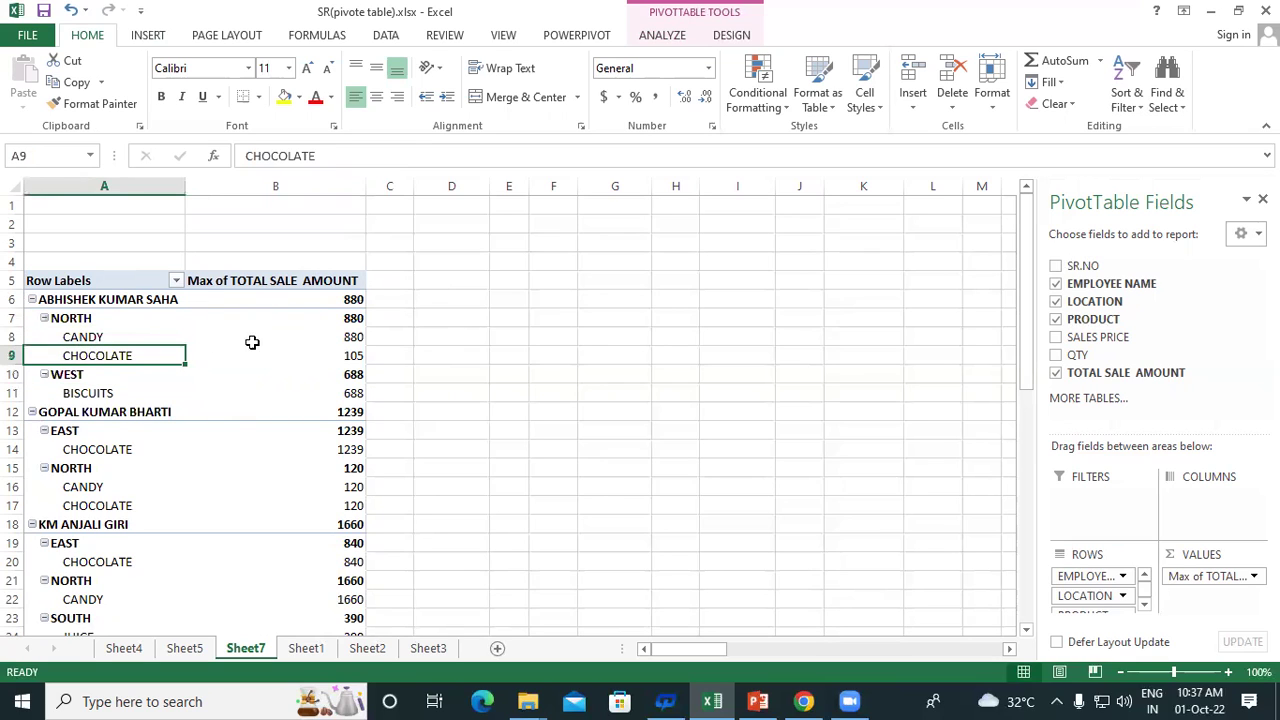
left_click(345, 318)
left_click(58, 379)
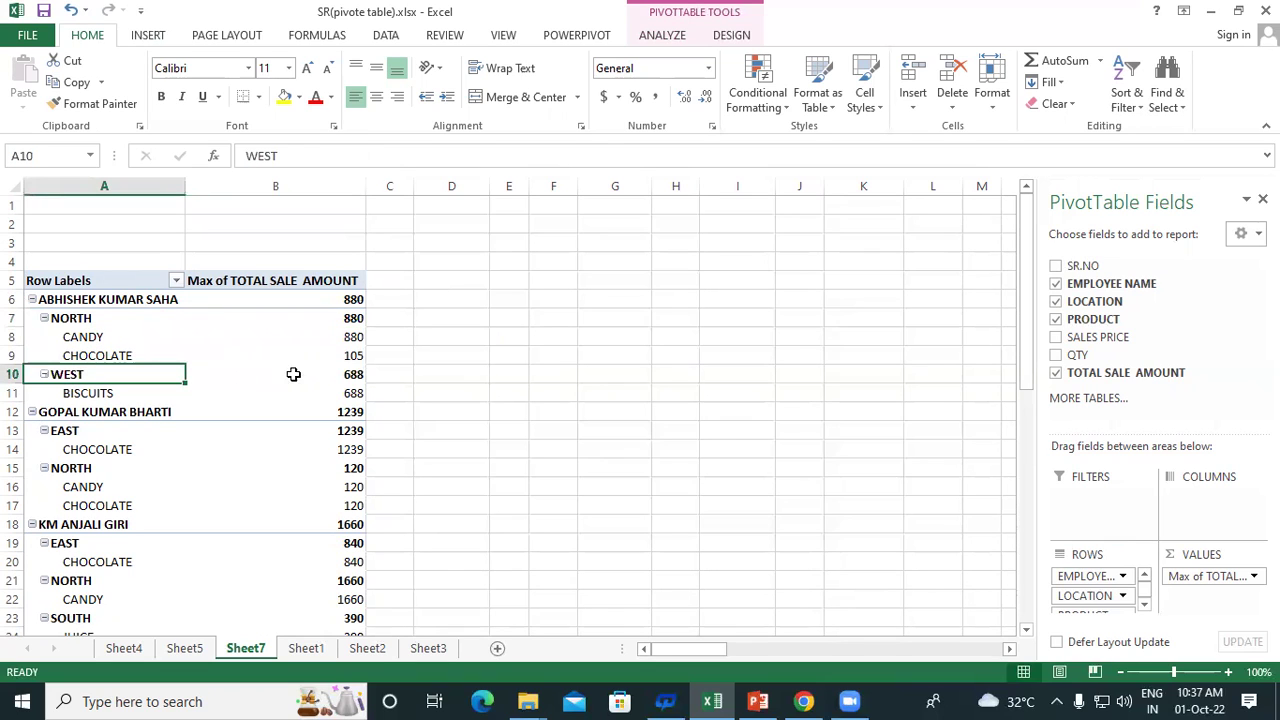
left_click_drag(72, 299, 194, 400)
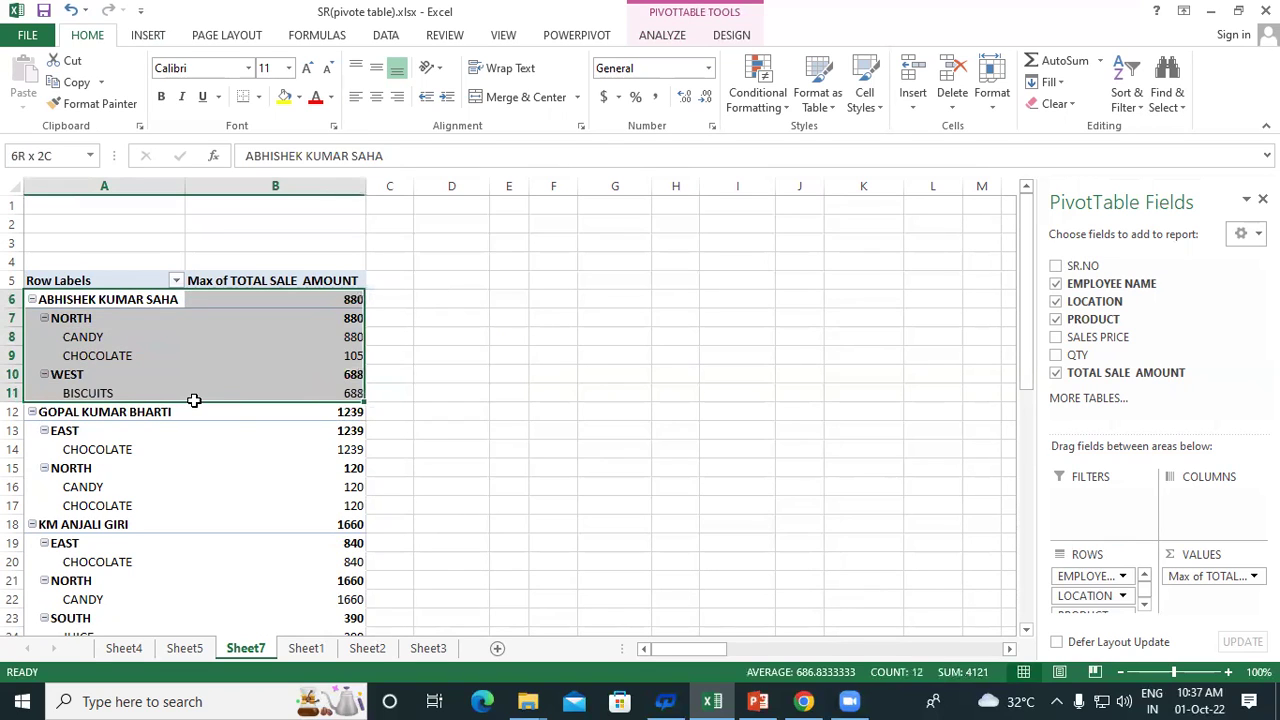
left_click(329, 302)
Step: Compare the second employee's EAST and NORTH maximum sale amounts with that employee's overall maximum
scroll(314, 340, "down", 1)
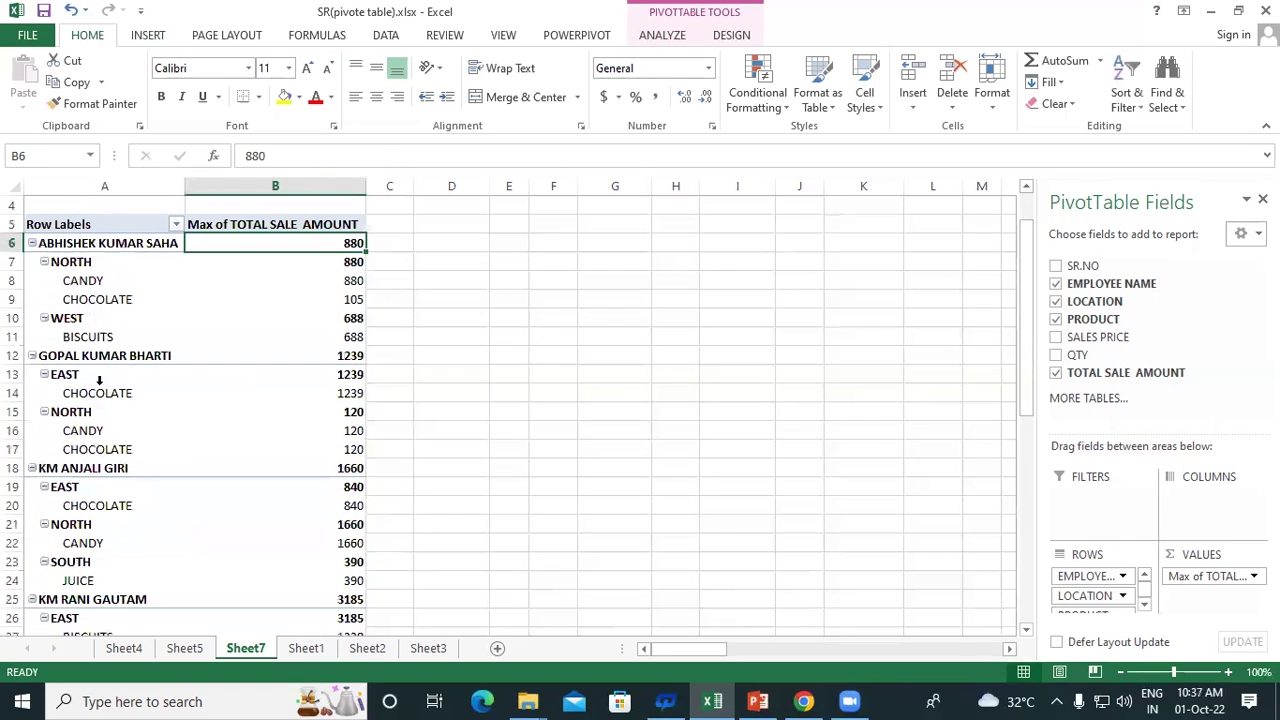
left_click(78, 356)
left_click(64, 372)
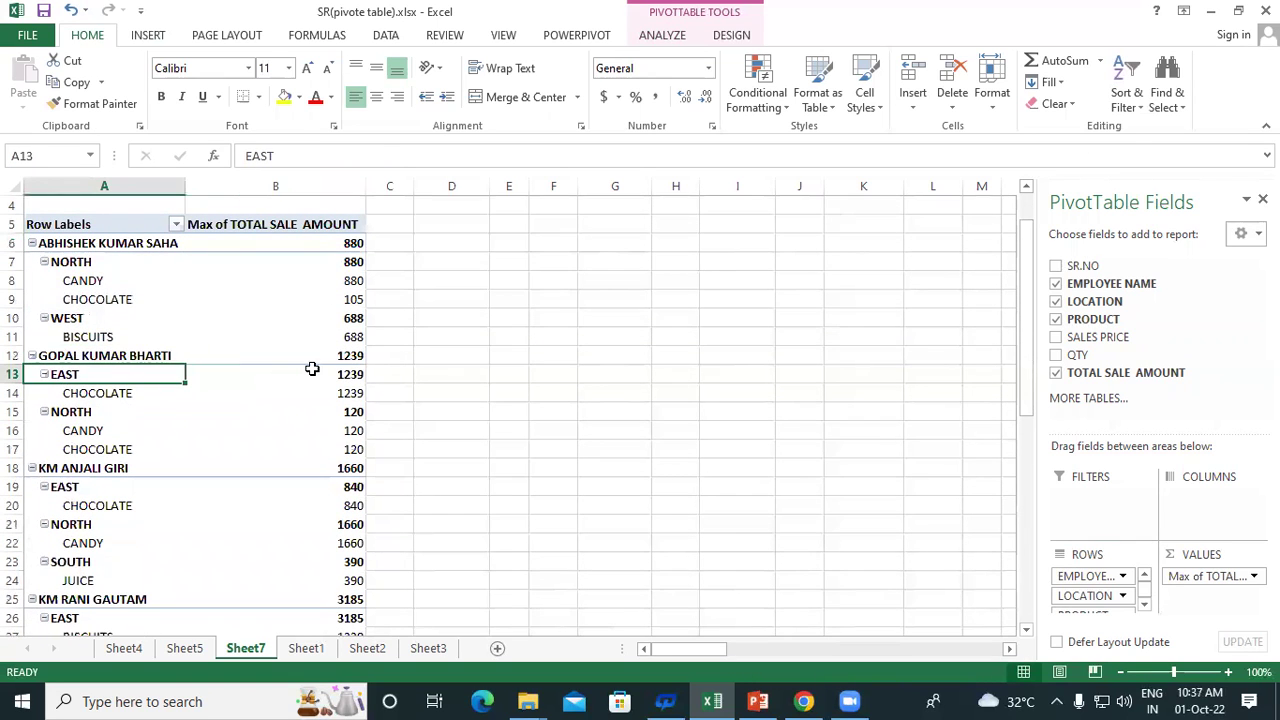
left_click(330, 373)
scroll(330, 373, "down", 1)
left_click(70, 355)
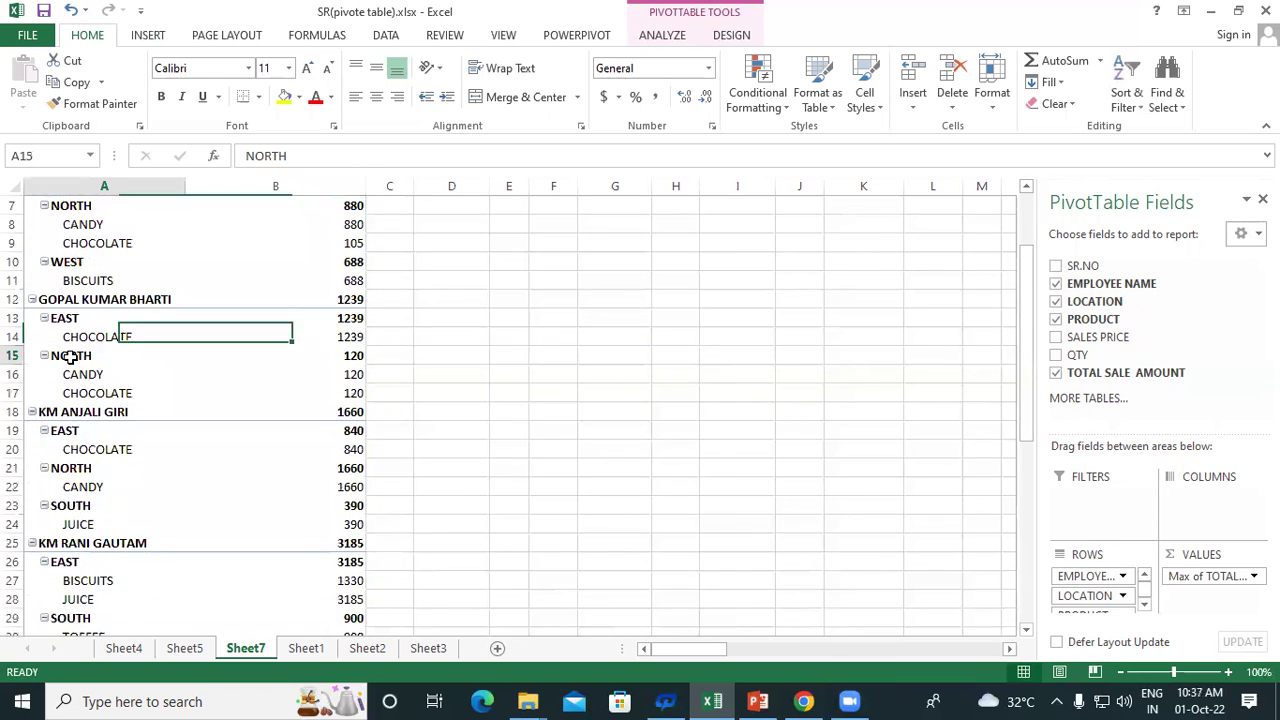
left_click(338, 355)
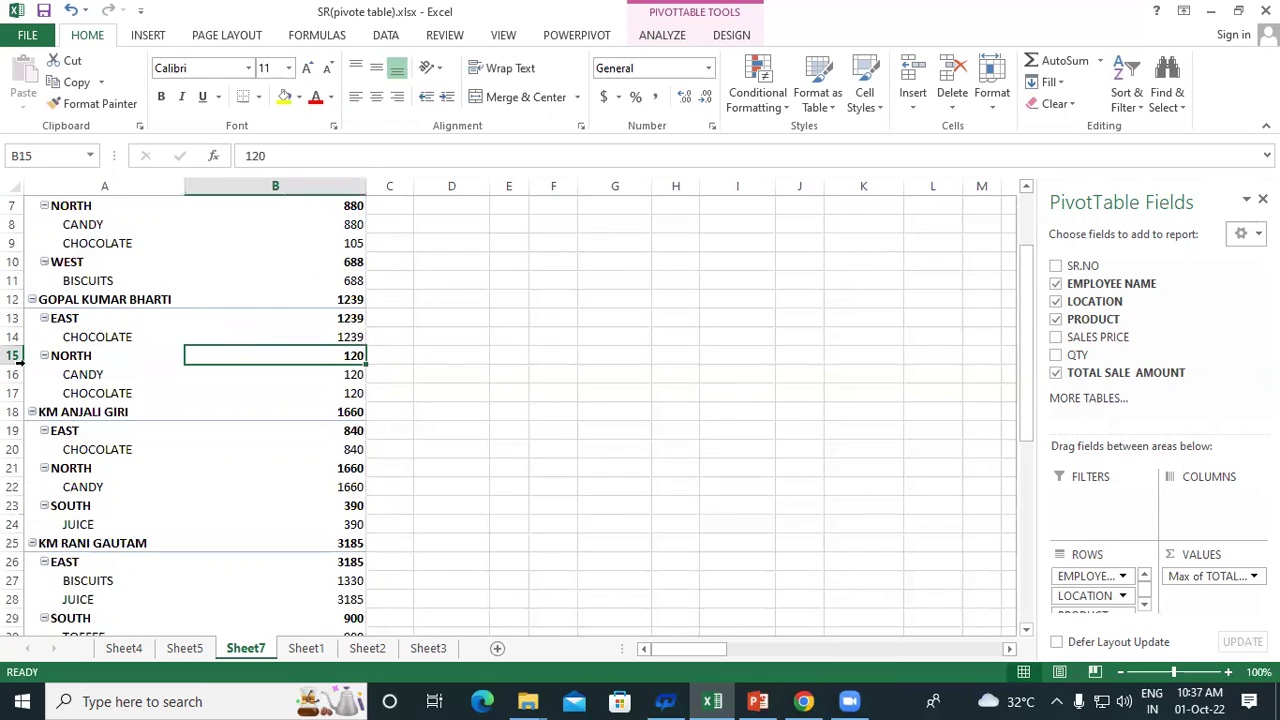
left_click(318, 299)
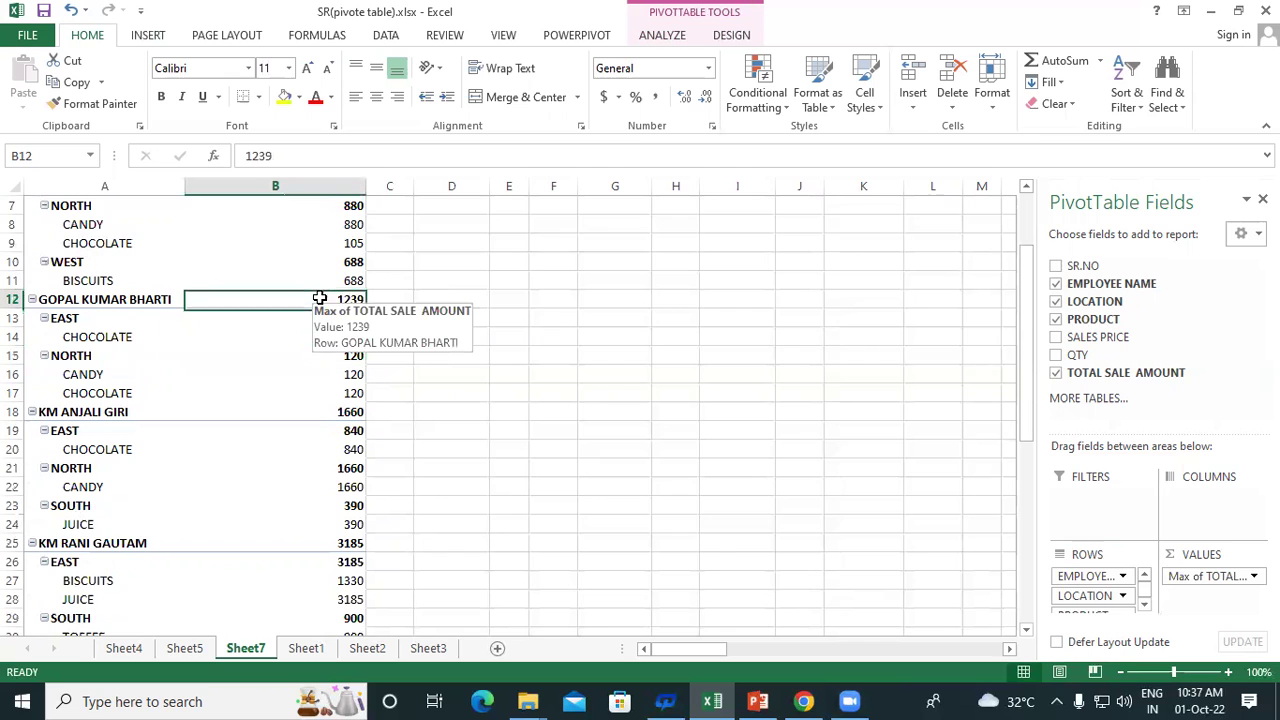
Step: Check the Grand Total maximum sale amount at the end of the report
scroll(235, 239, "down", 5)
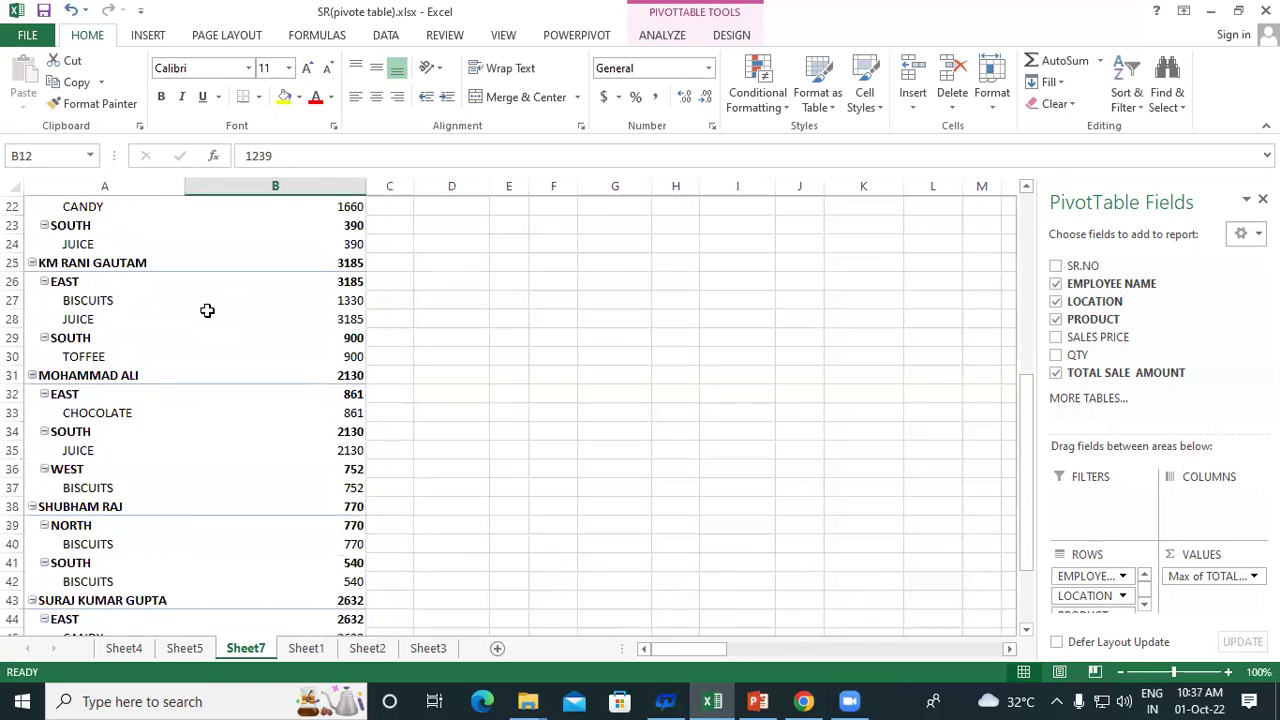
scroll(198, 327, "down", 6)
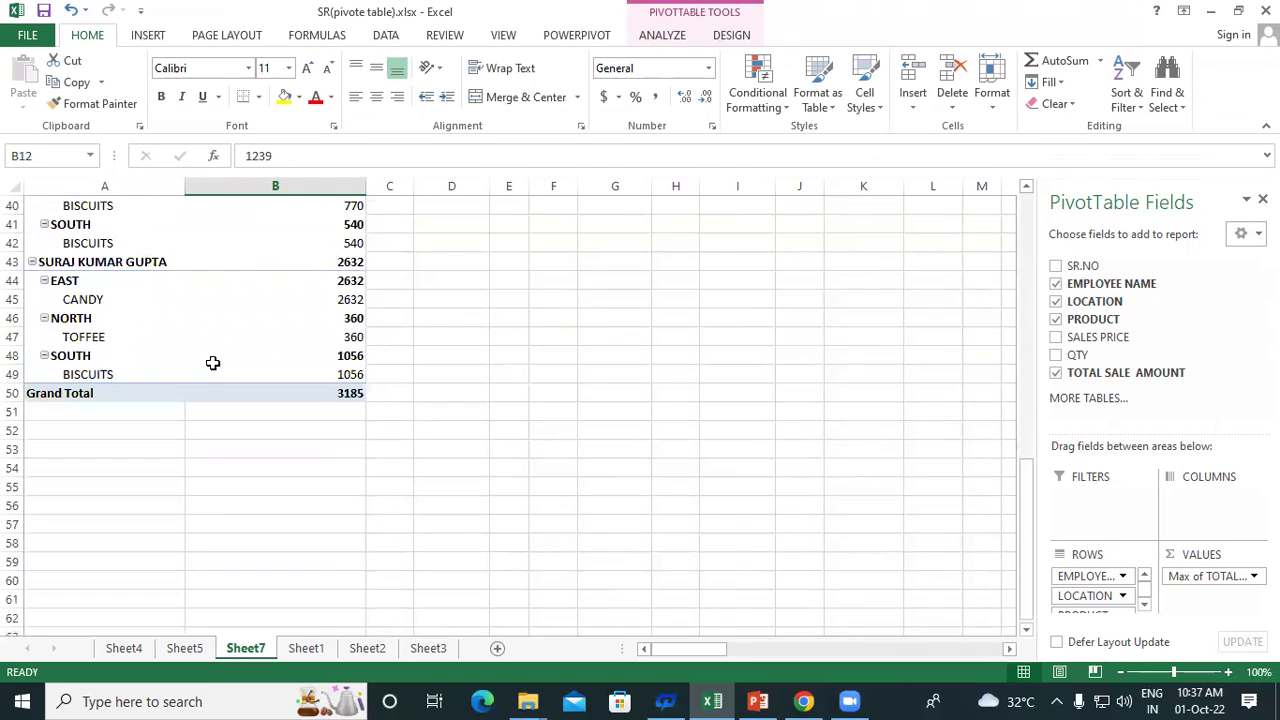
left_click(342, 393)
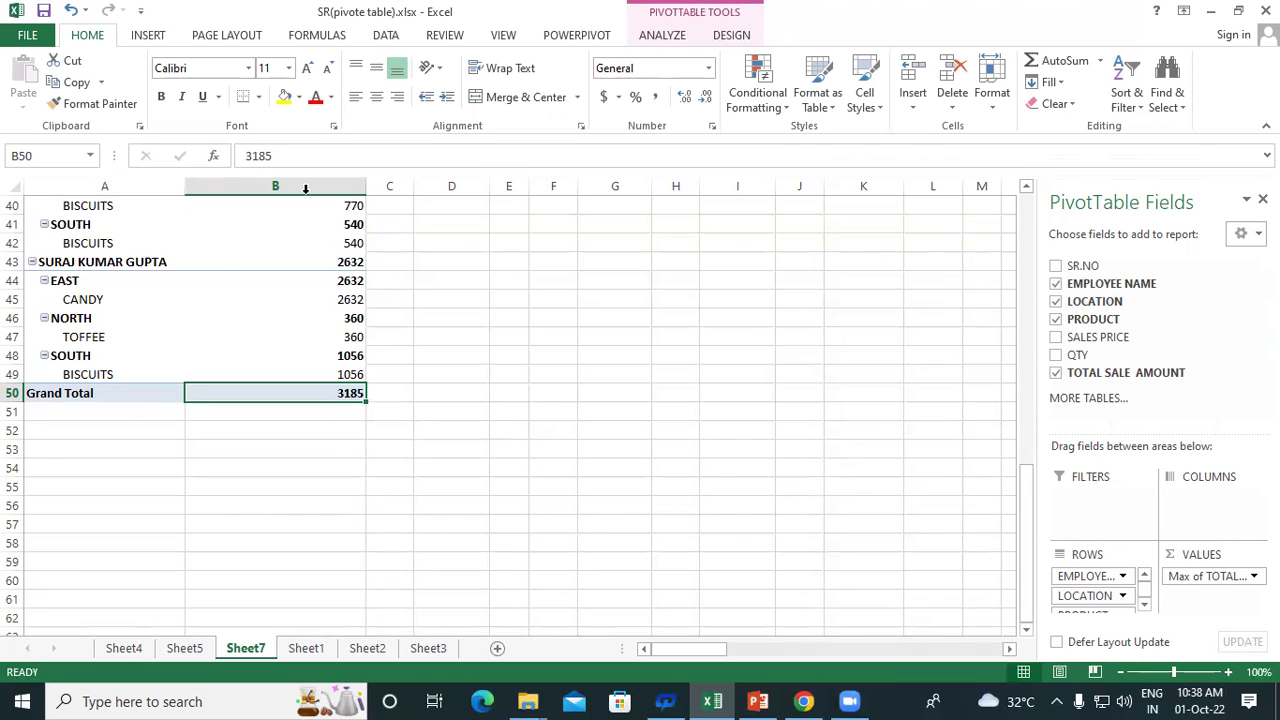
mouse_move(200, 309)
scroll(276, 318, "up", 8)
scroll(276, 318, "up", 5)
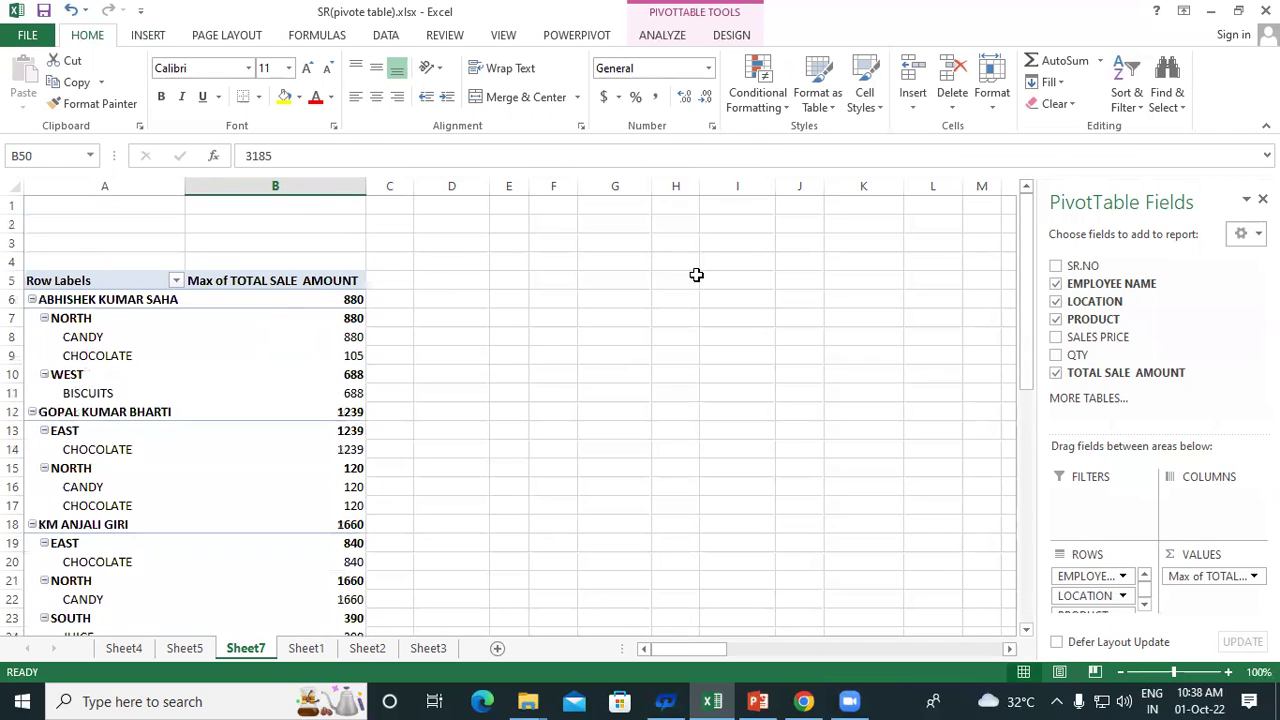
Step: Summarize the TOTAL SALE AMOUNT value field by Sum and review the report down to the Grand Total
left_click(1254, 577)
left_click(1150, 555)
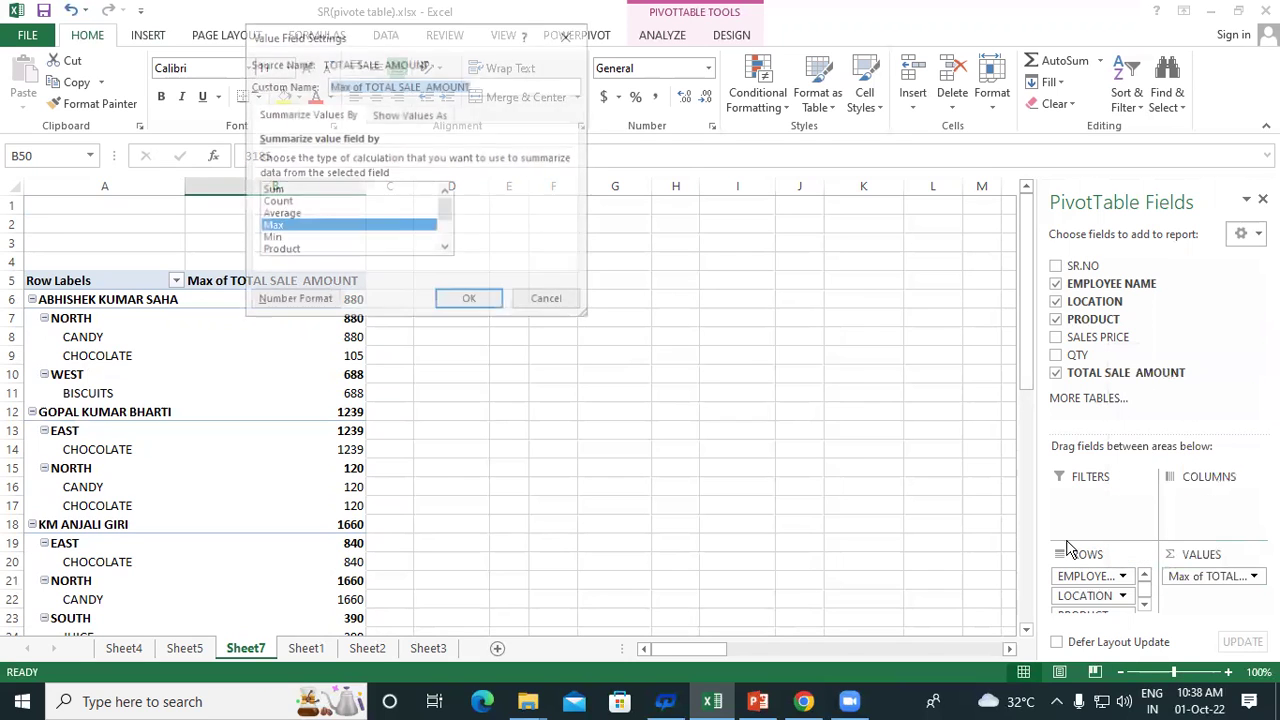
left_click(279, 190)
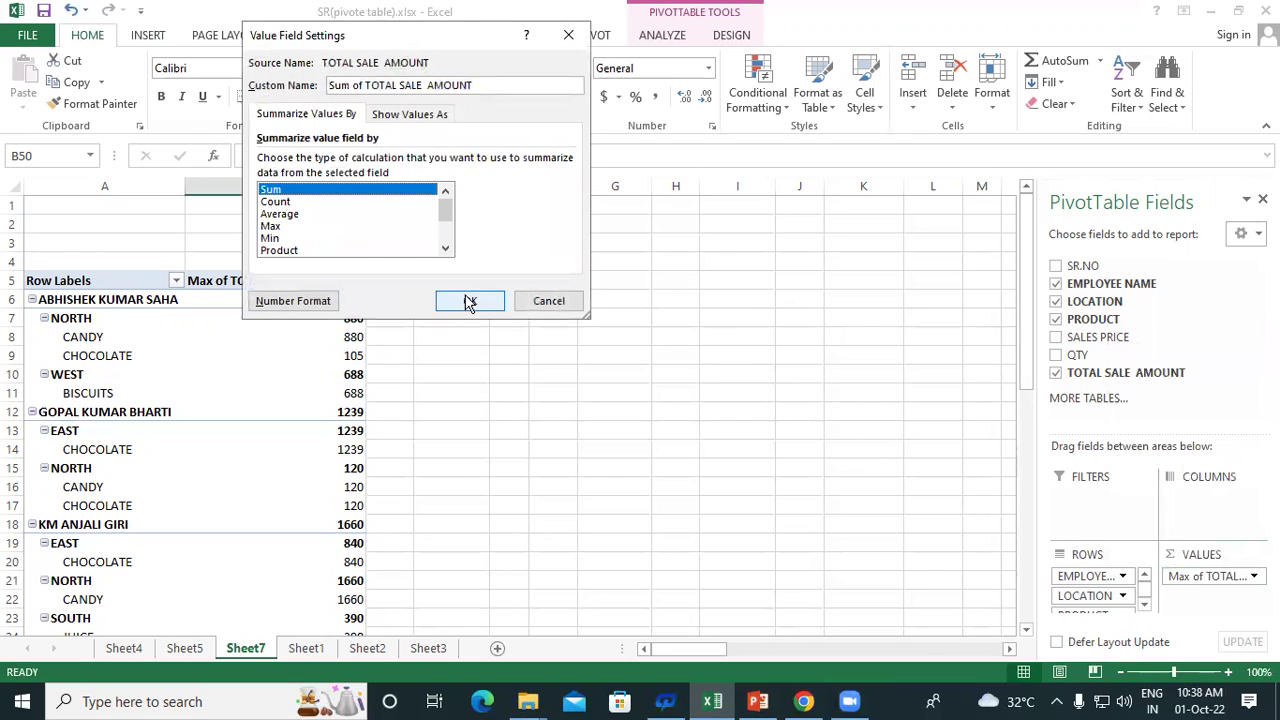
left_click(468, 300)
scroll(443, 294, "down", 2)
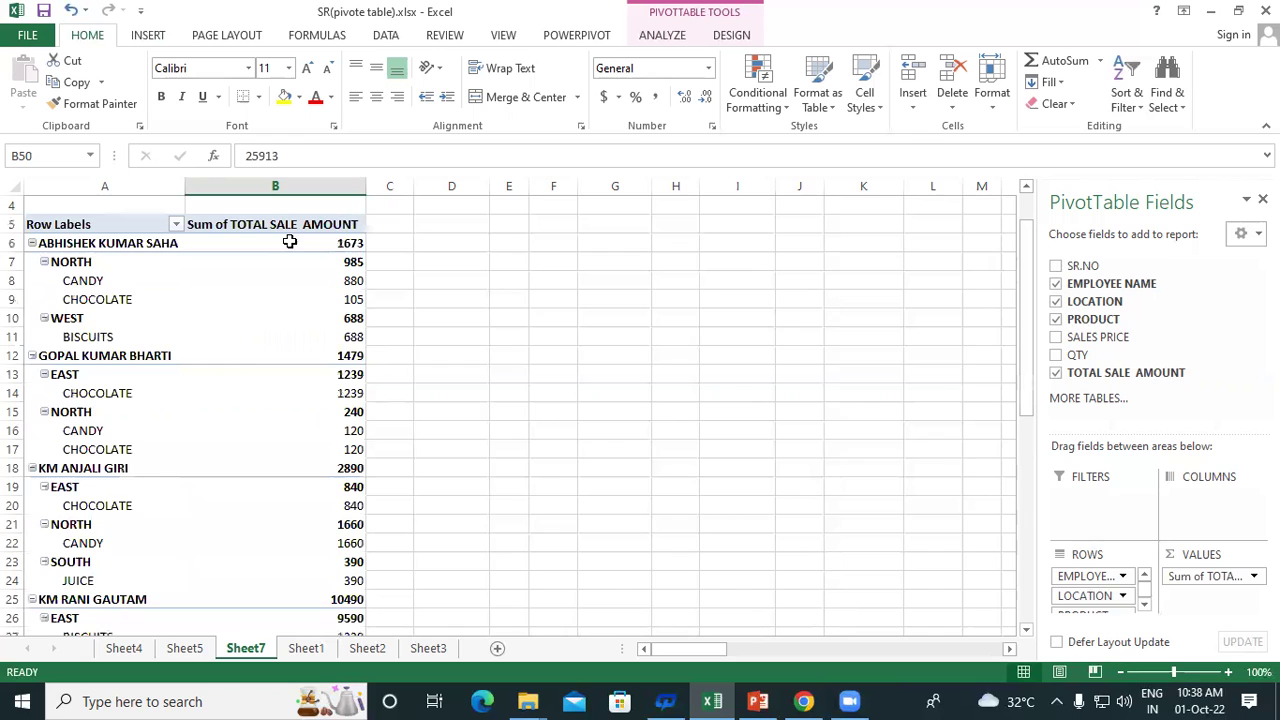
scroll(352, 229, "down", 4)
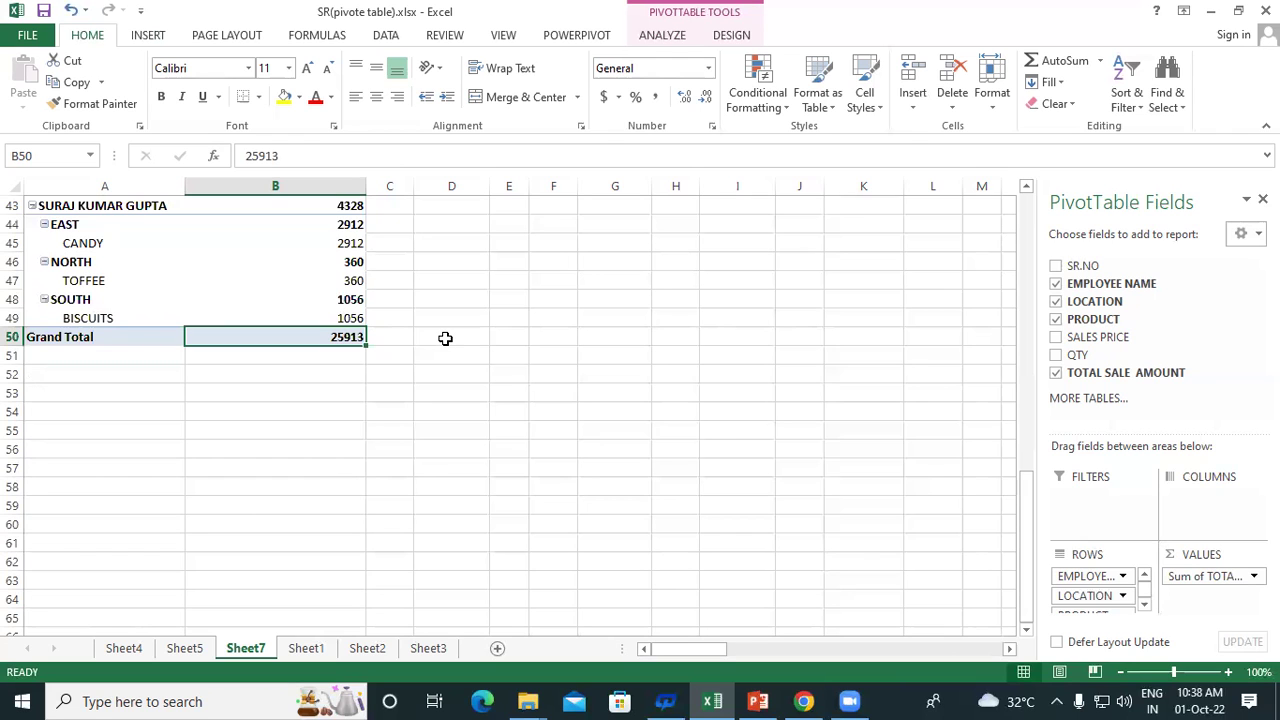
scroll(445, 338, "up", 6)
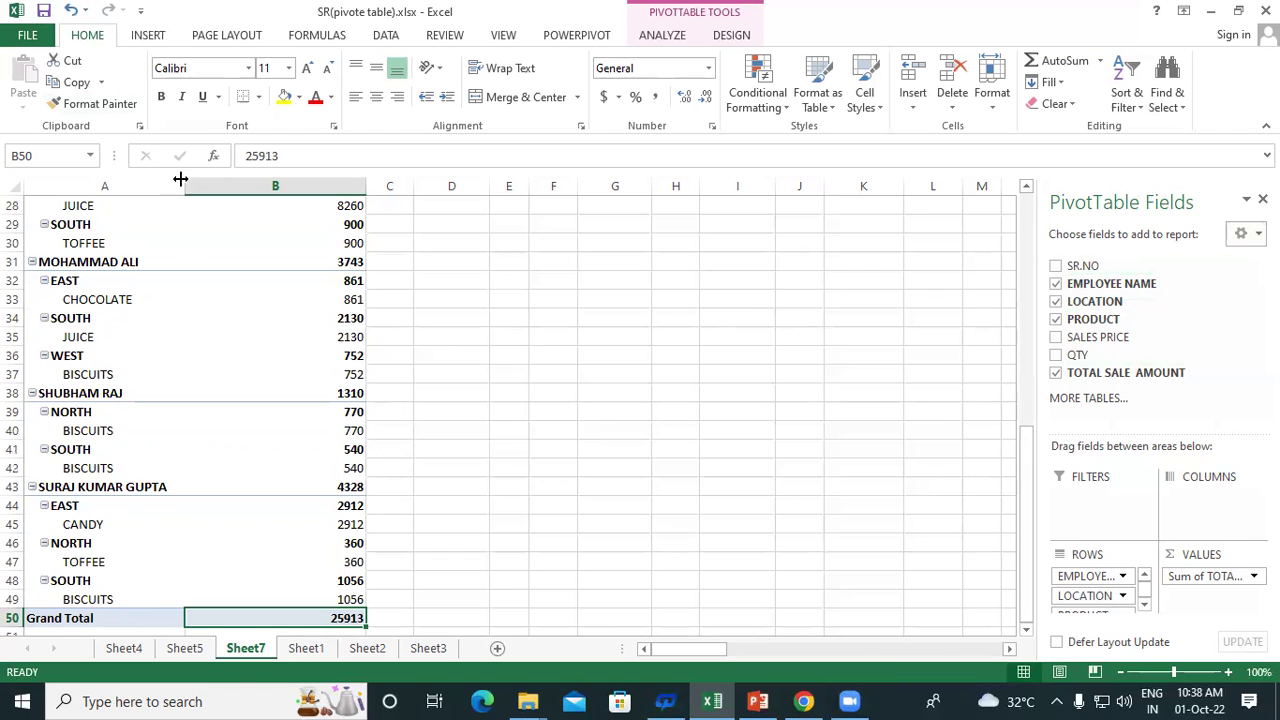
scroll(186, 300, "up", 8)
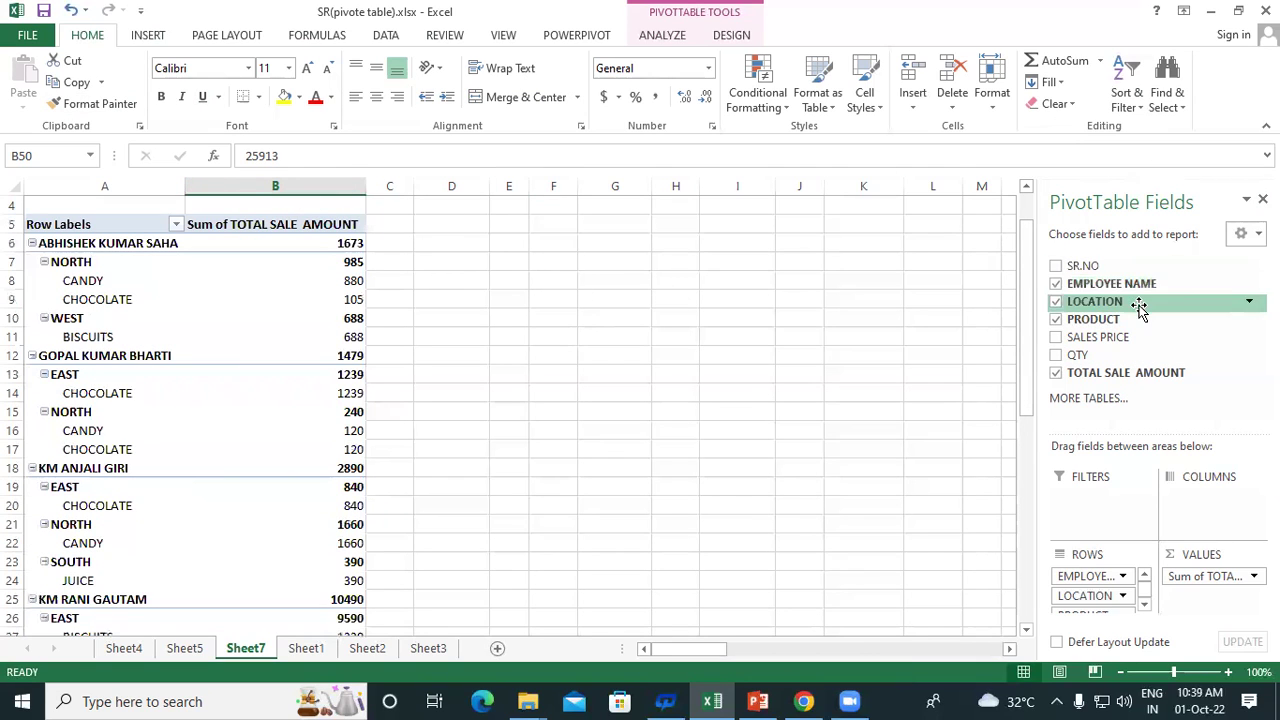
Step: Select cells alternately inside and outside the PivotTable to examine when the field list is available
left_click(670, 279)
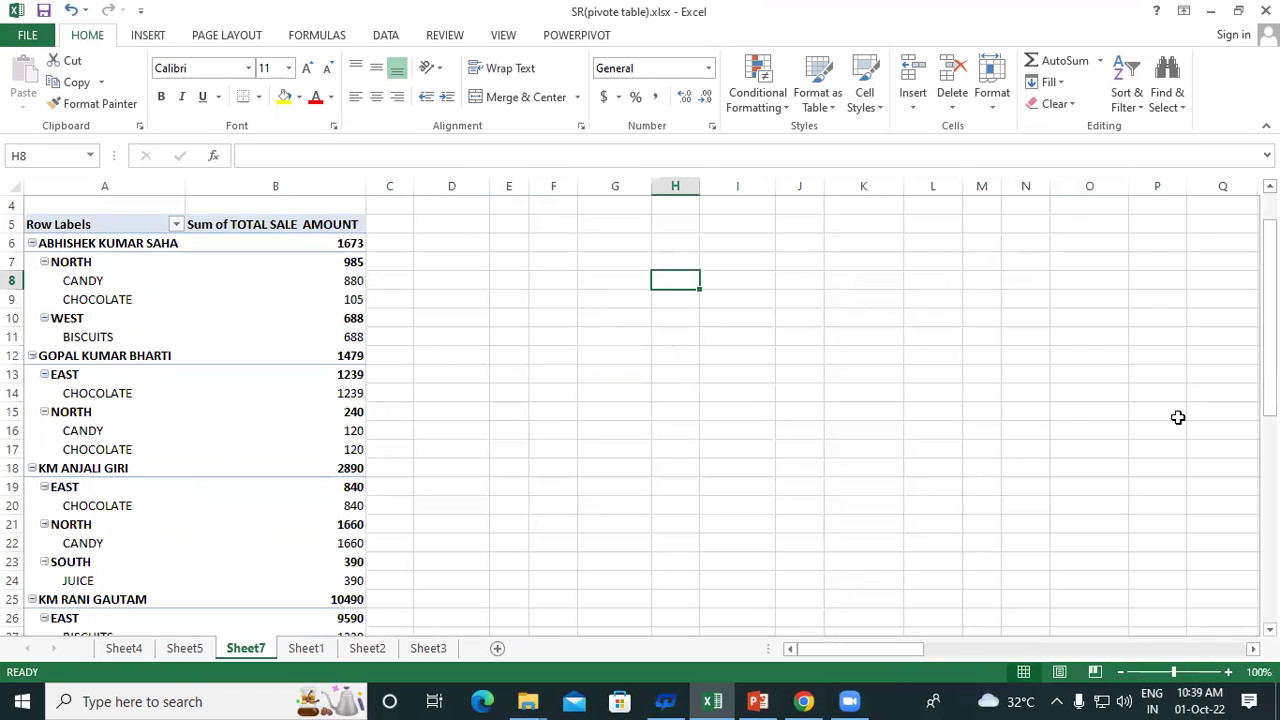
left_click(135, 299)
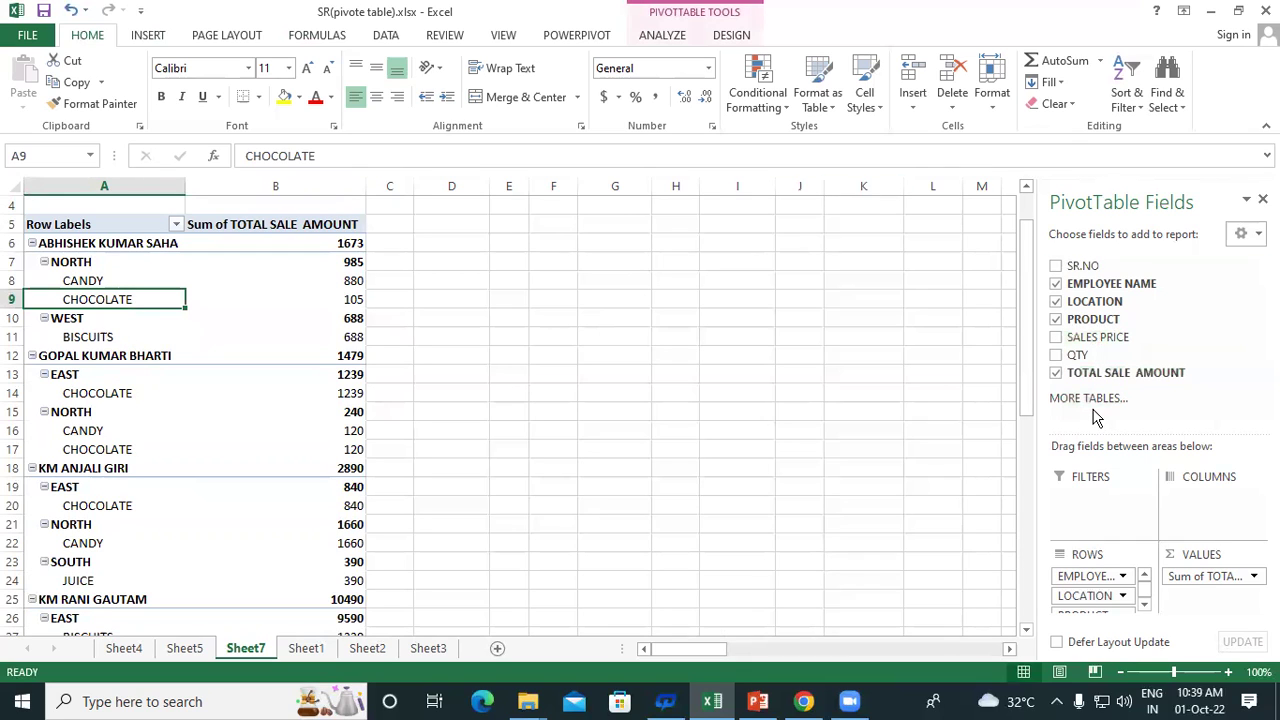
left_click(828, 260)
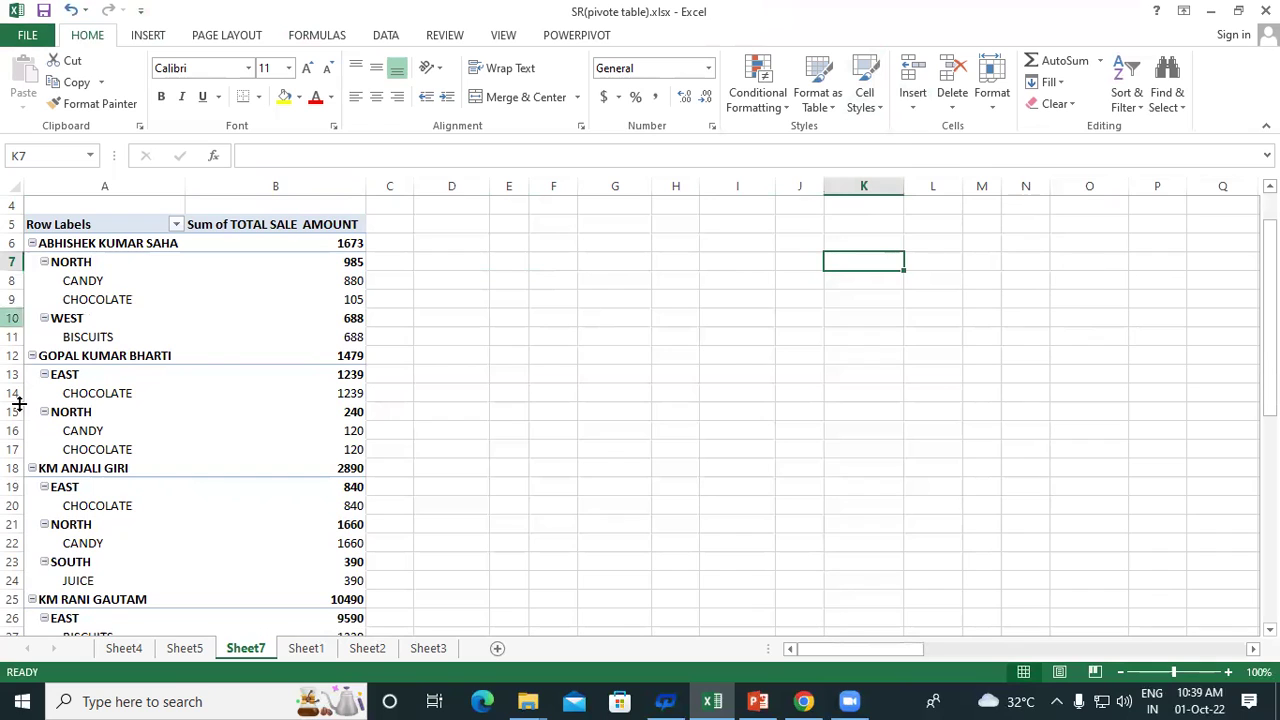
left_click(140, 454)
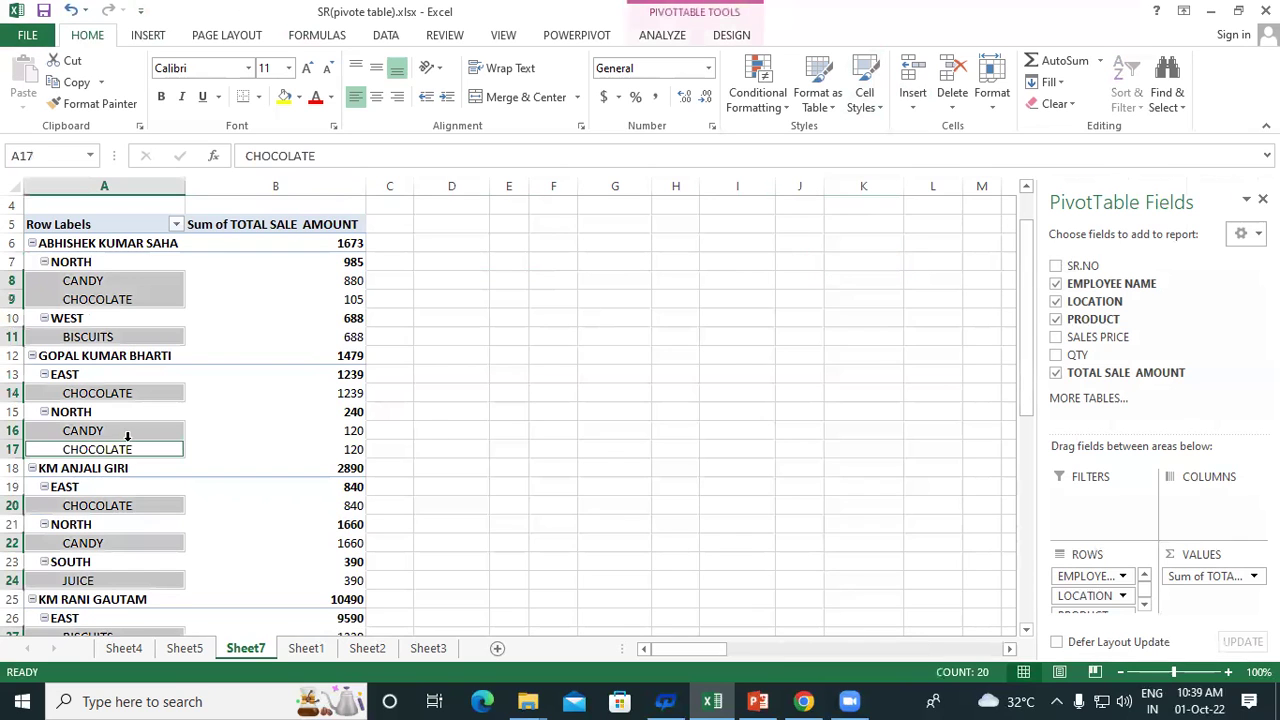
left_click(263, 297)
left_click(618, 299)
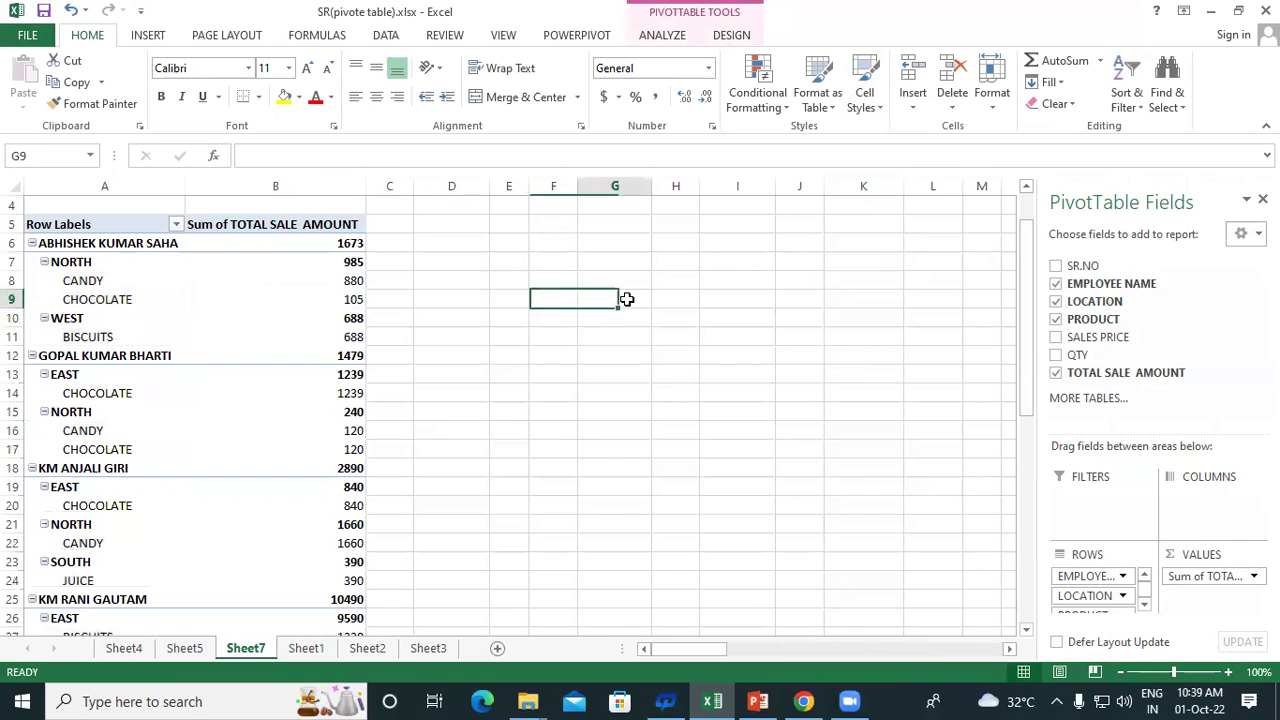
left_click(104, 224)
left_click(634, 277)
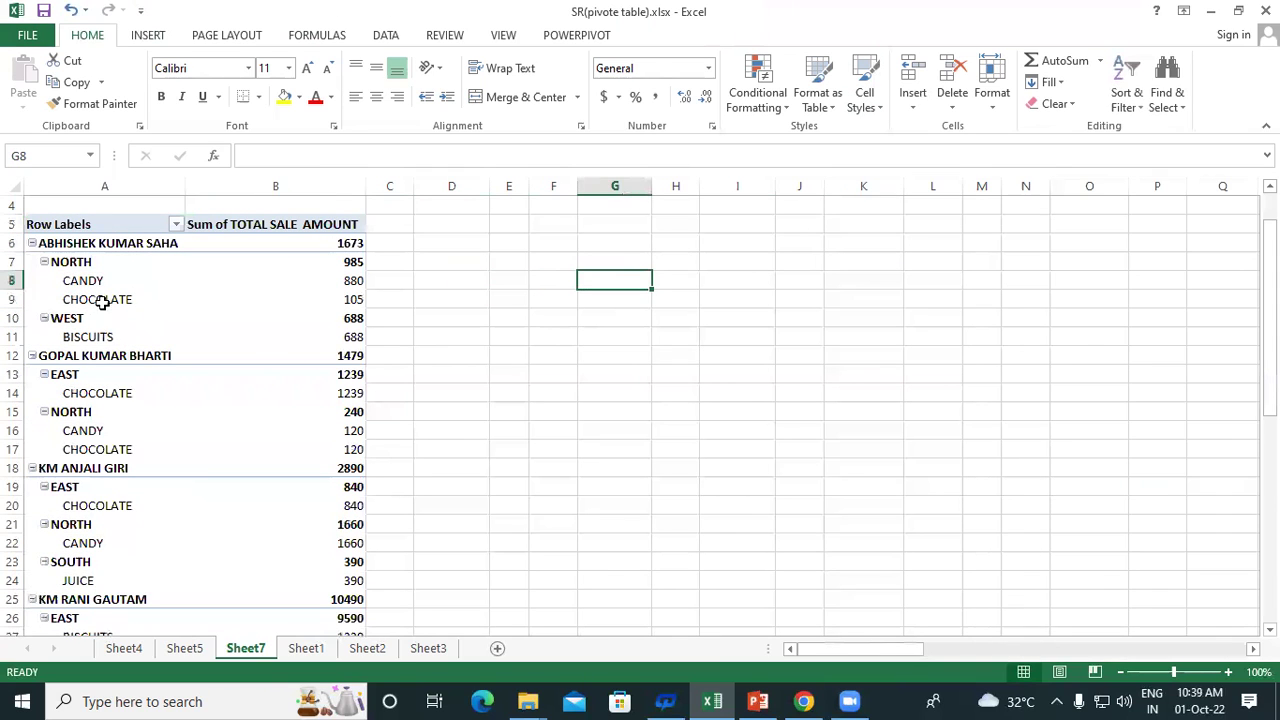
left_click(88, 276)
left_click(640, 282)
left_click(222, 266)
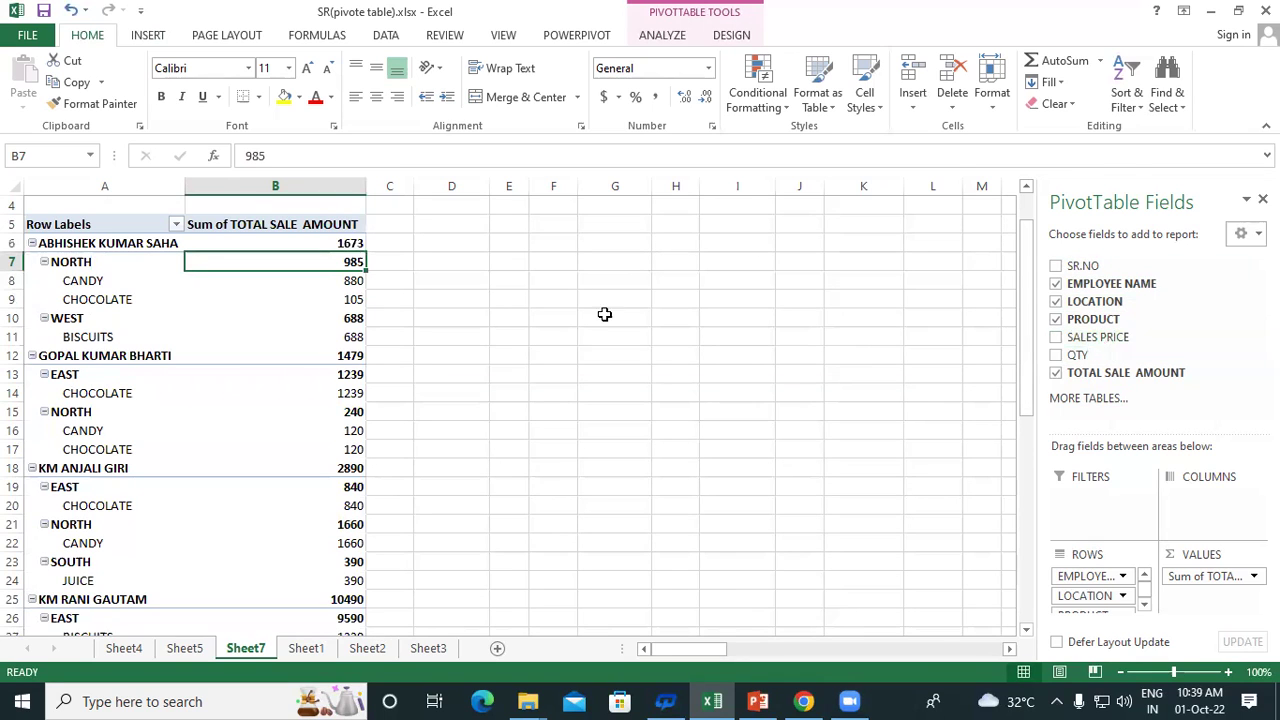
left_click(571, 297)
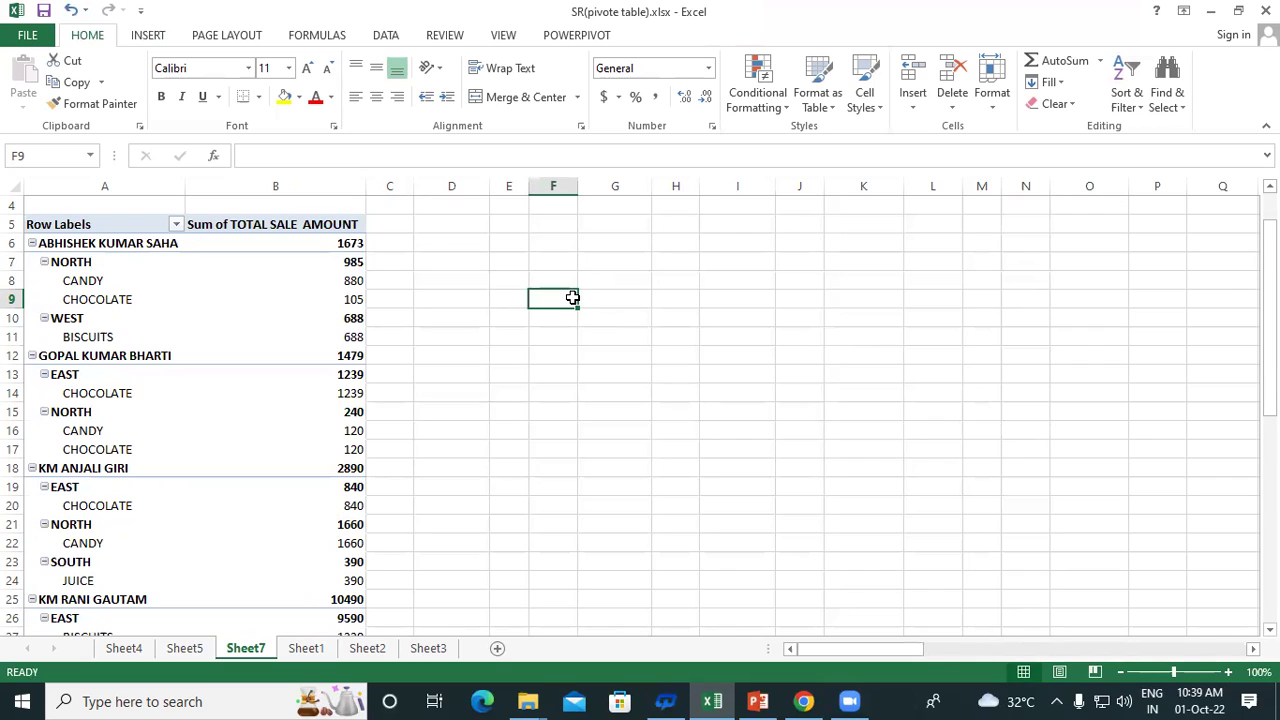
Step: Insert an EMPLOYEE NAME slicer for the PivotTable and place it over columns H to J beside the report
left_click(237, 288)
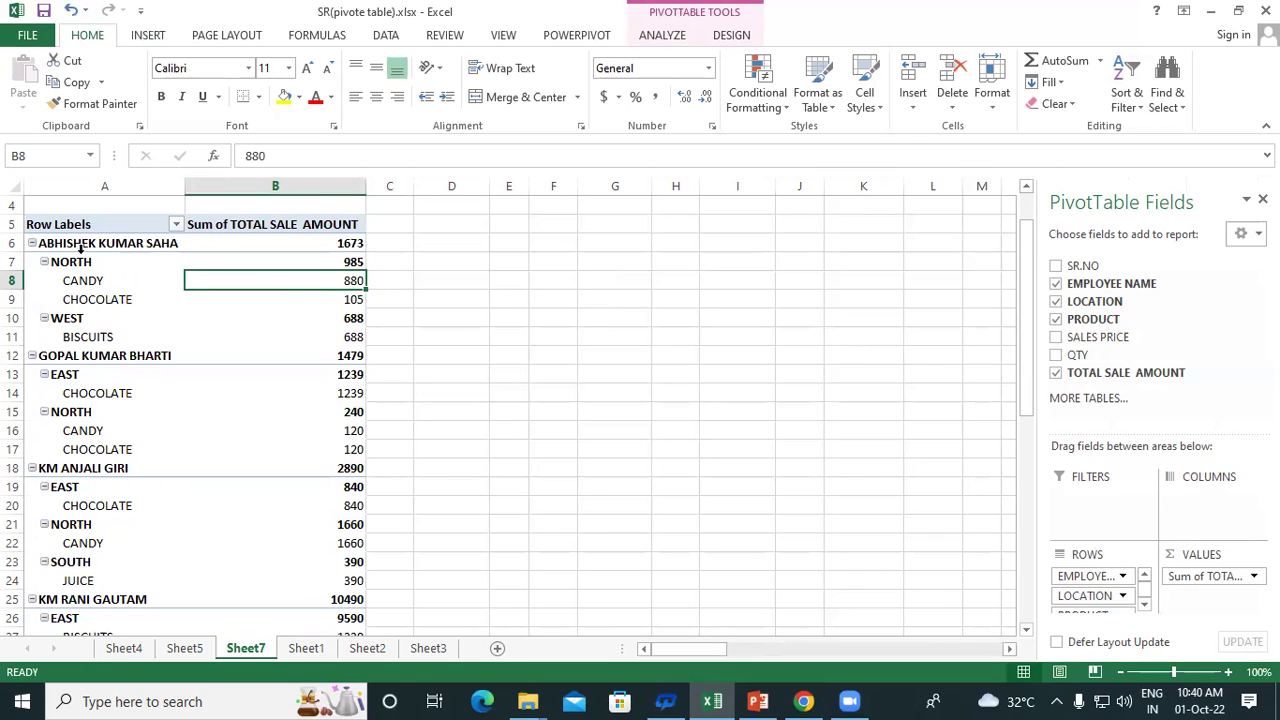
left_click(664, 36)
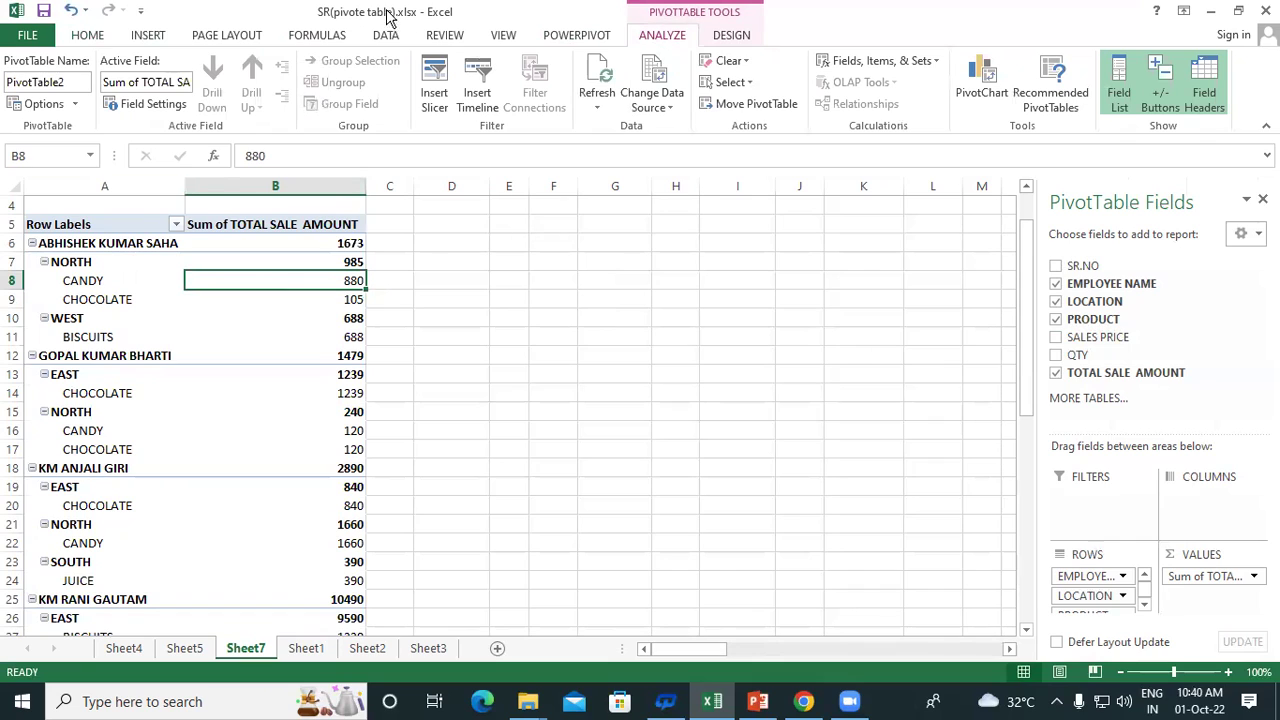
left_click(434, 77)
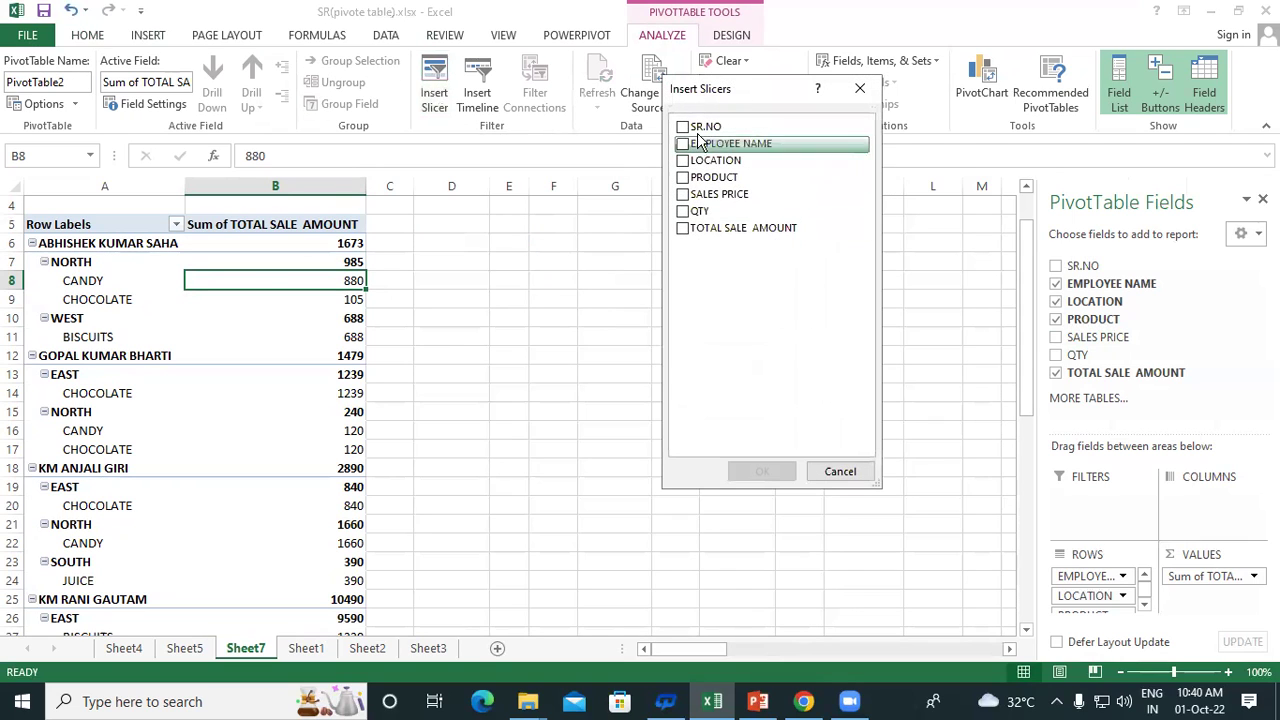
left_click_drag(700, 95, 530, 125)
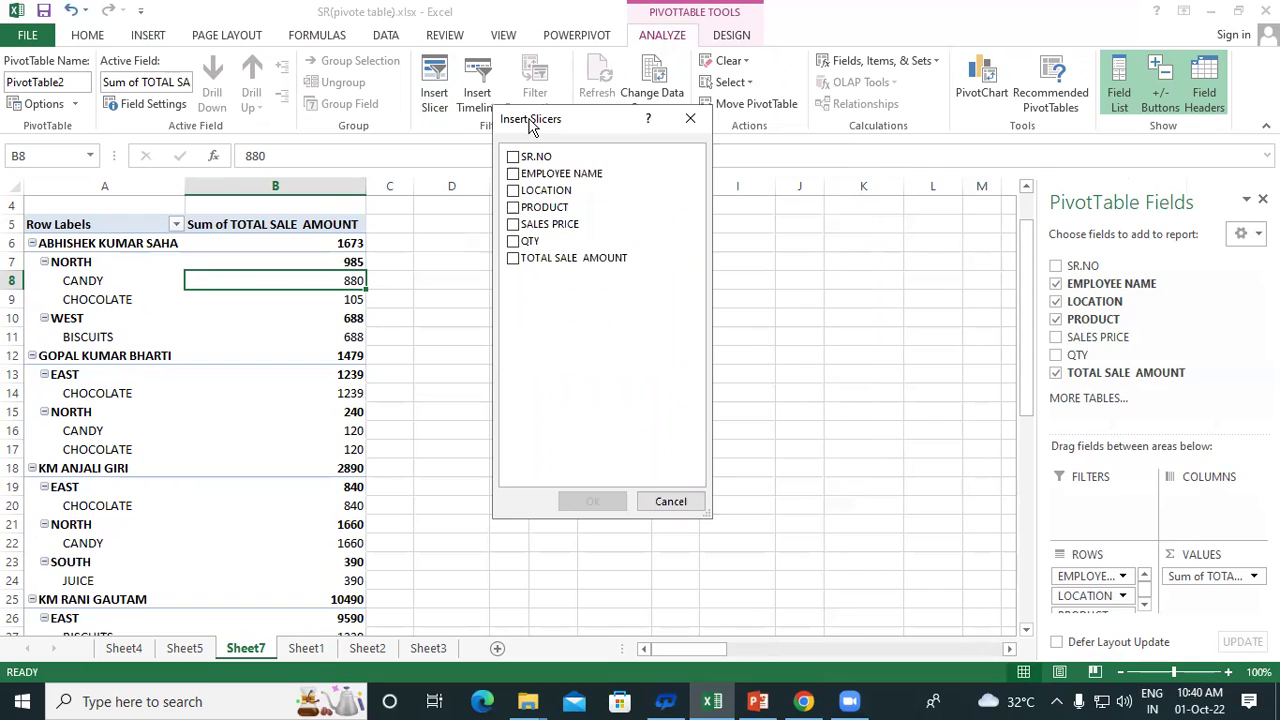
left_click(513, 175)
left_click(592, 502)
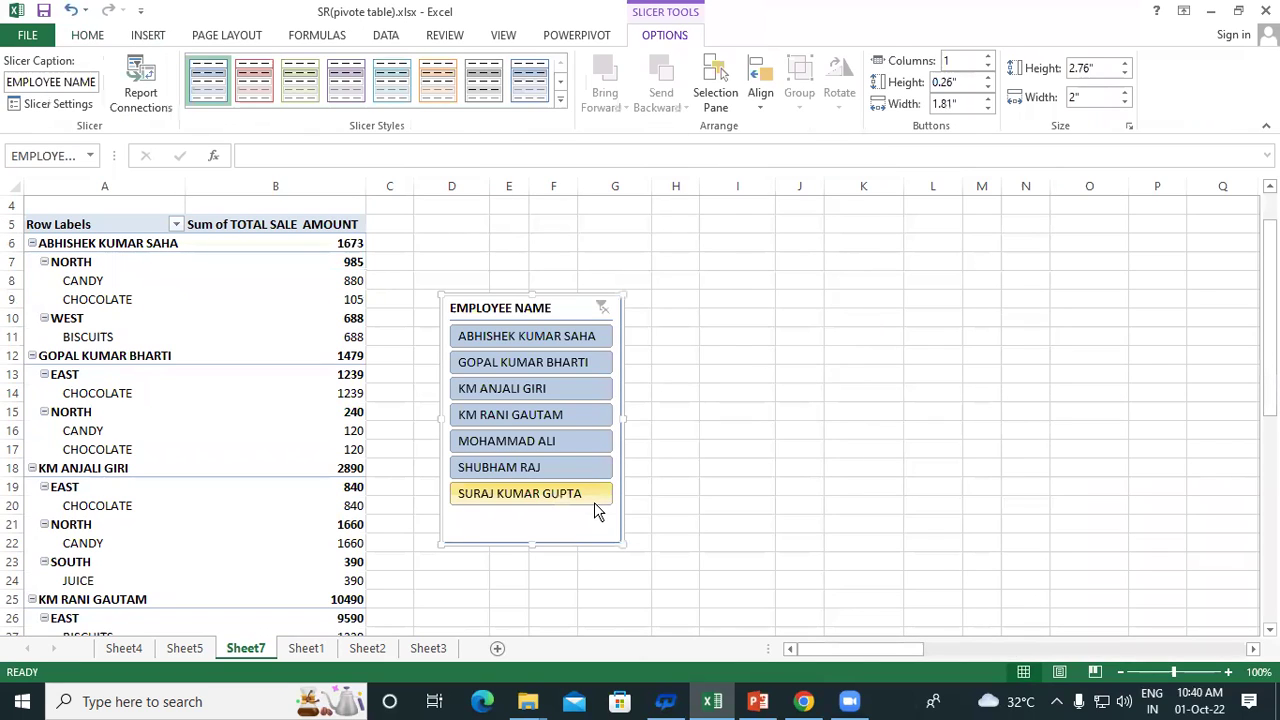
left_click_drag(498, 300, 705, 219)
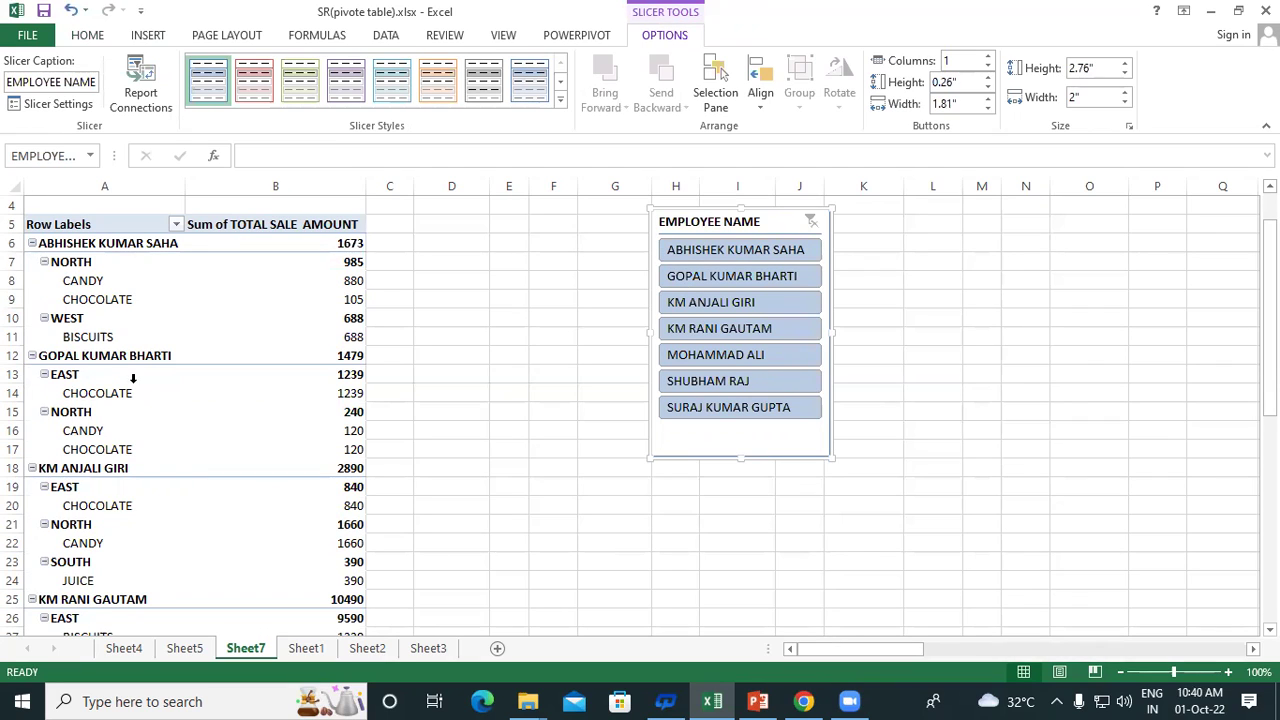
Step: Filter the report through the slicer to the fourth, first, sixth and finally the second listed employee
left_click(718, 329)
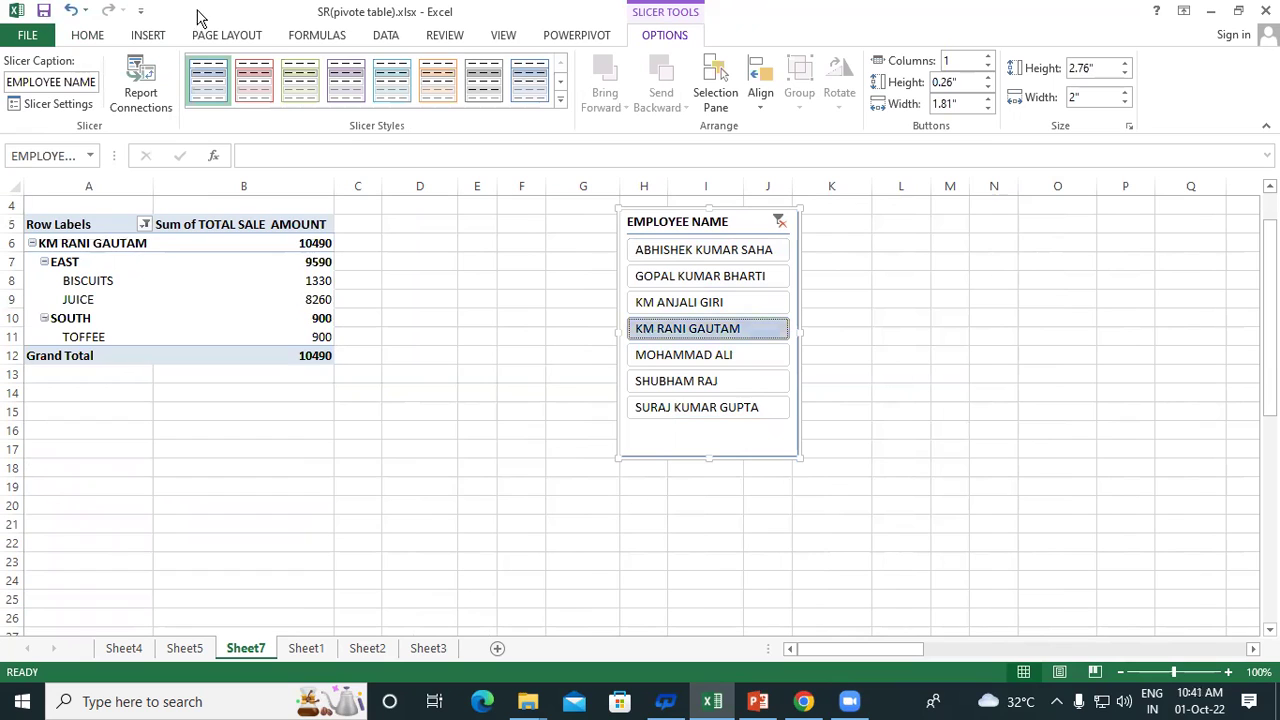
left_click(715, 252)
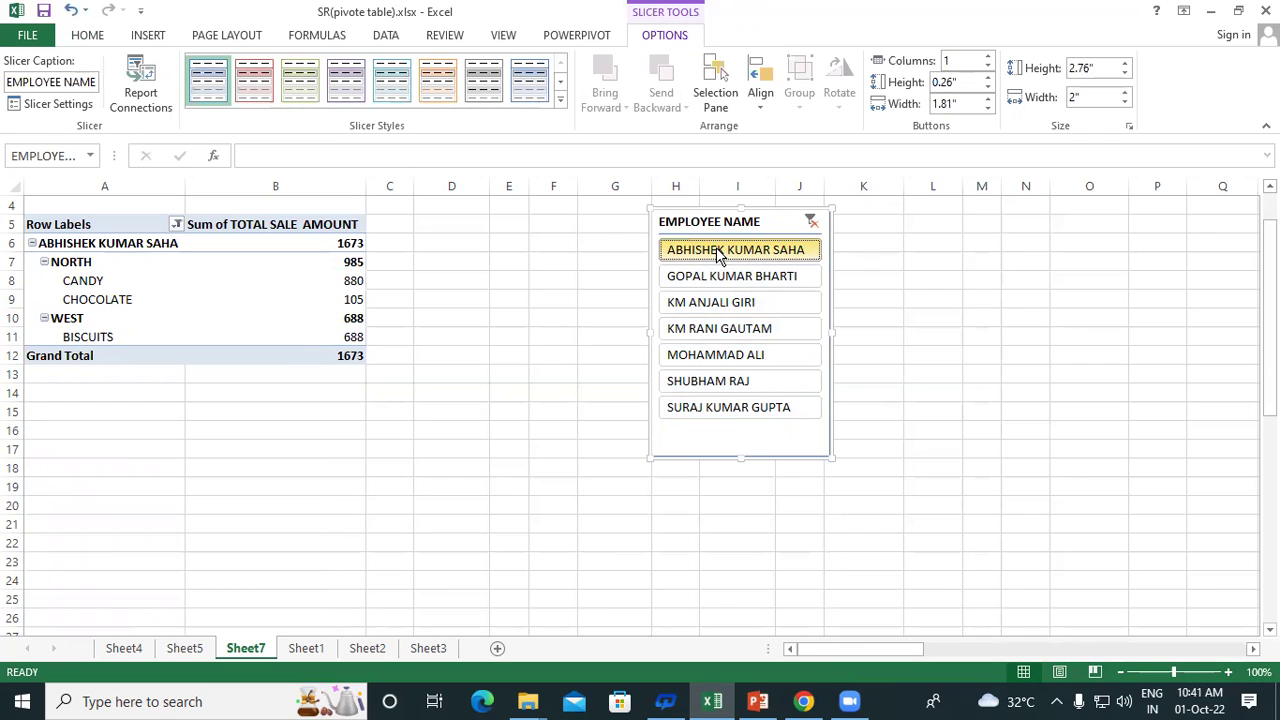
left_click(695, 390)
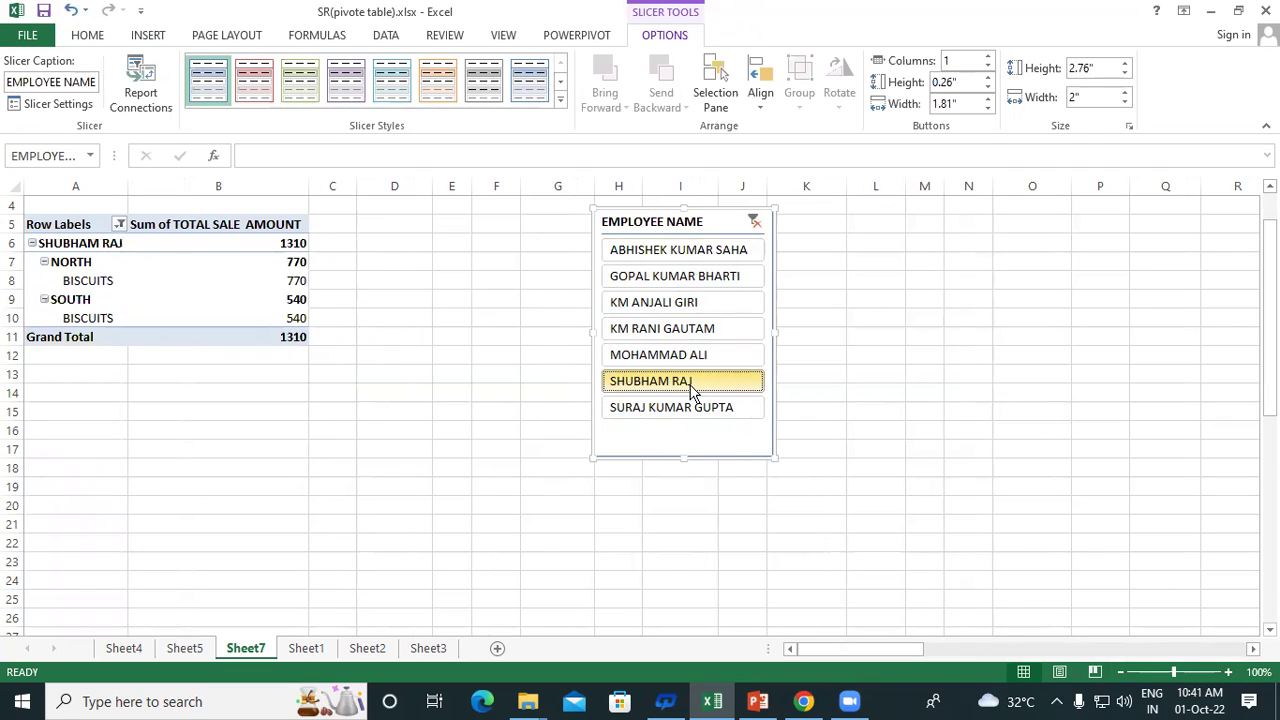
left_click(667, 276)
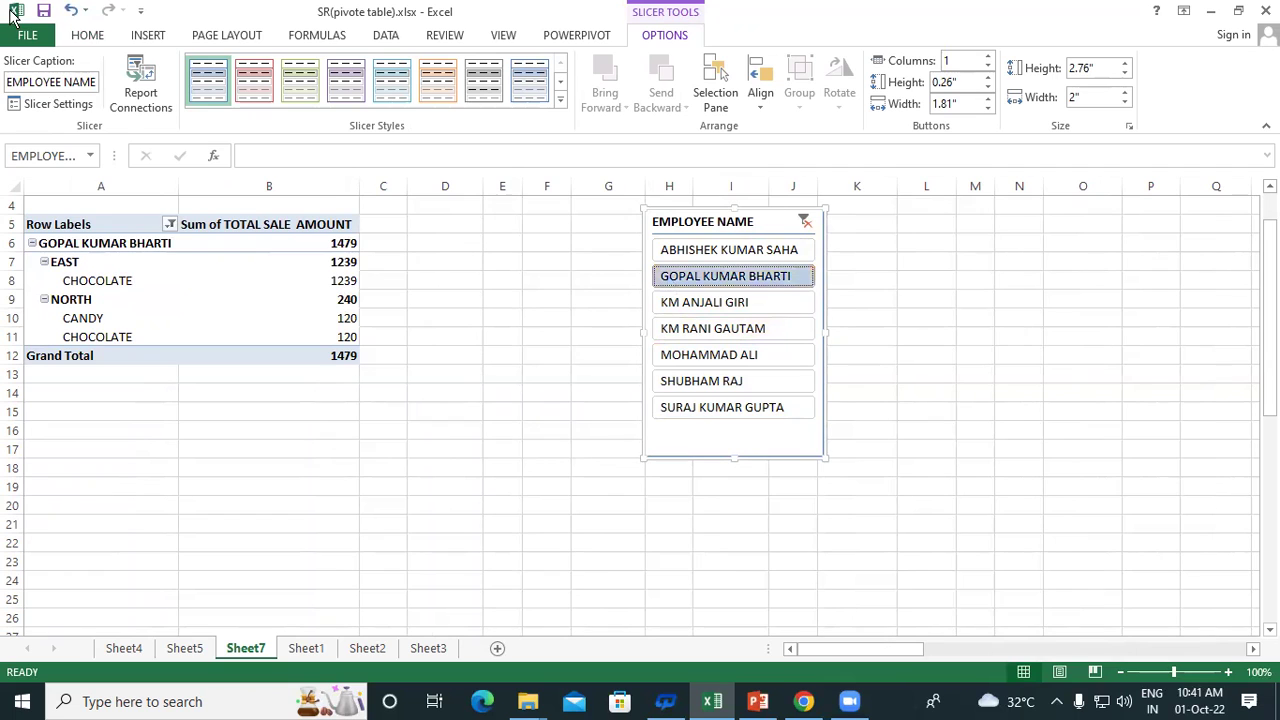
Step: Insert a LOCATION slicer for the PivotTable
left_click(229, 299)
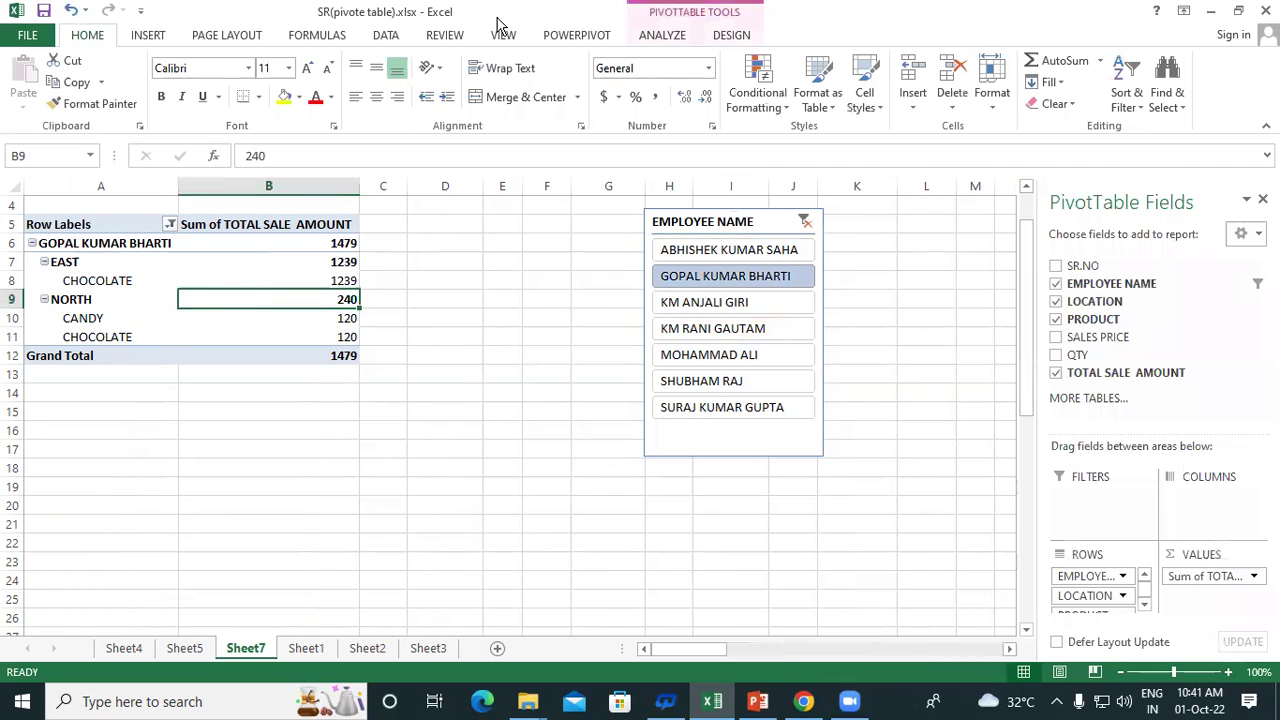
left_click(670, 38)
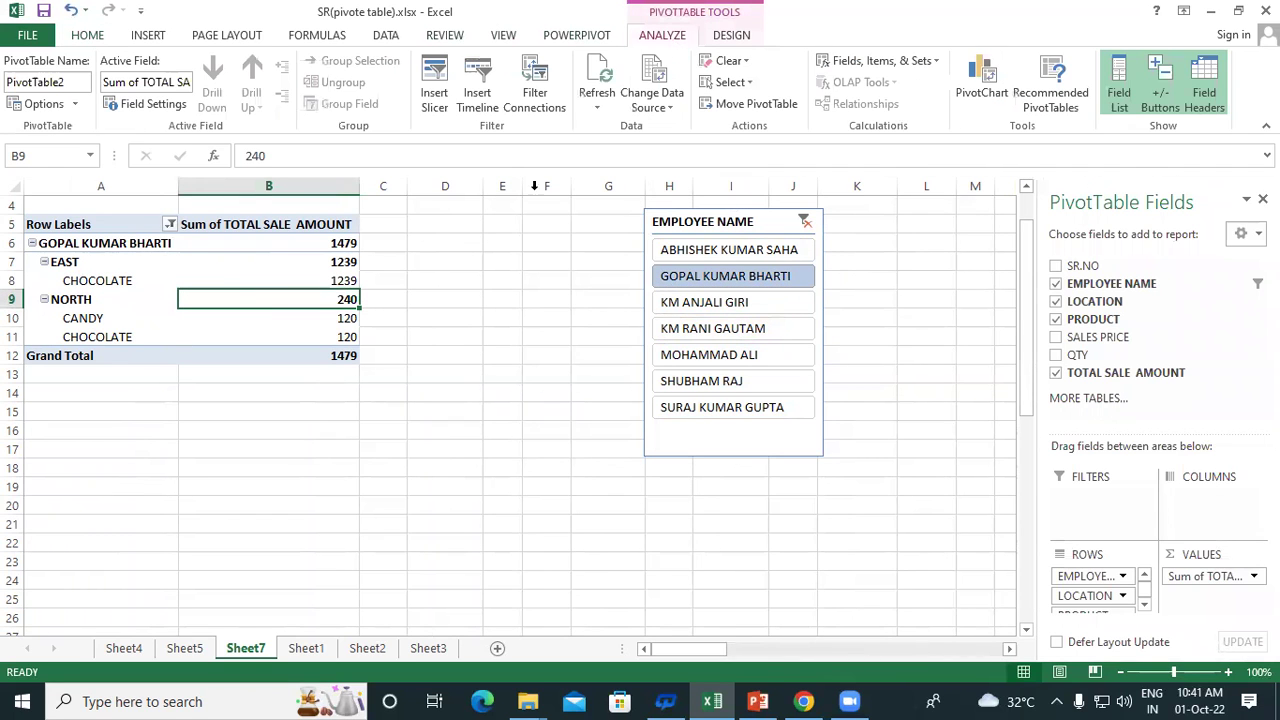
left_click(434, 78)
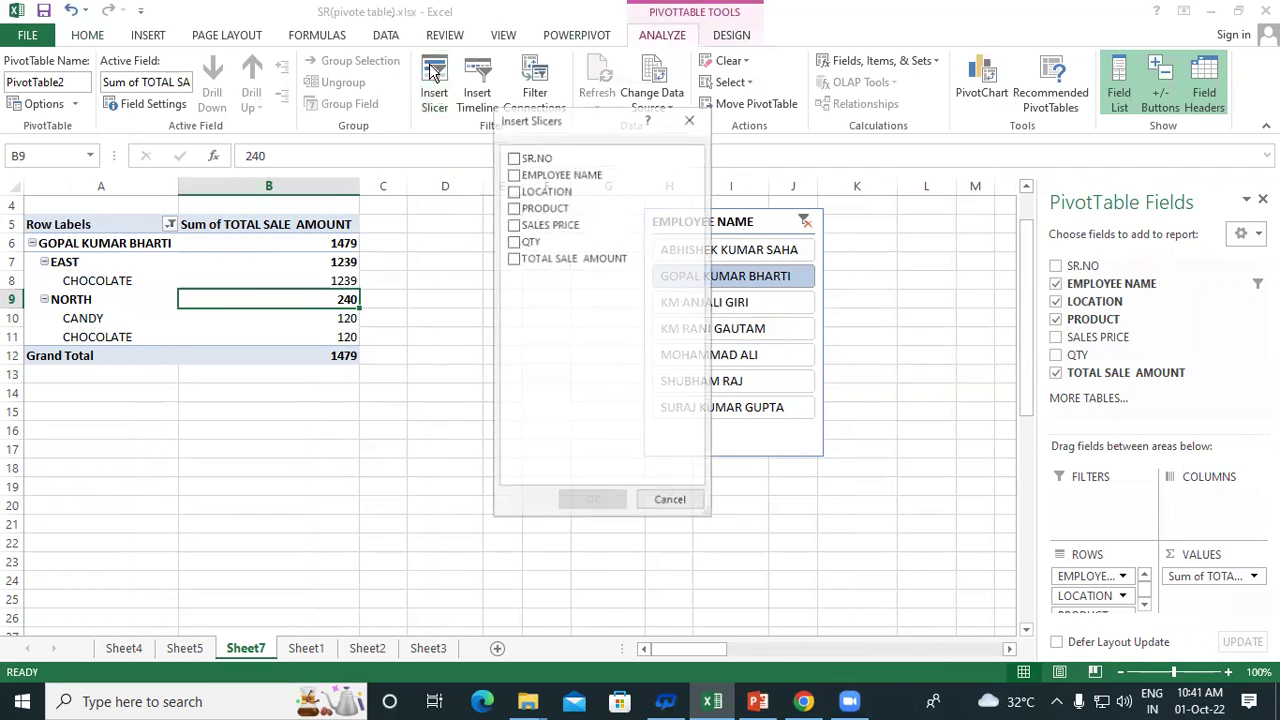
left_click(514, 190)
left_click(592, 502)
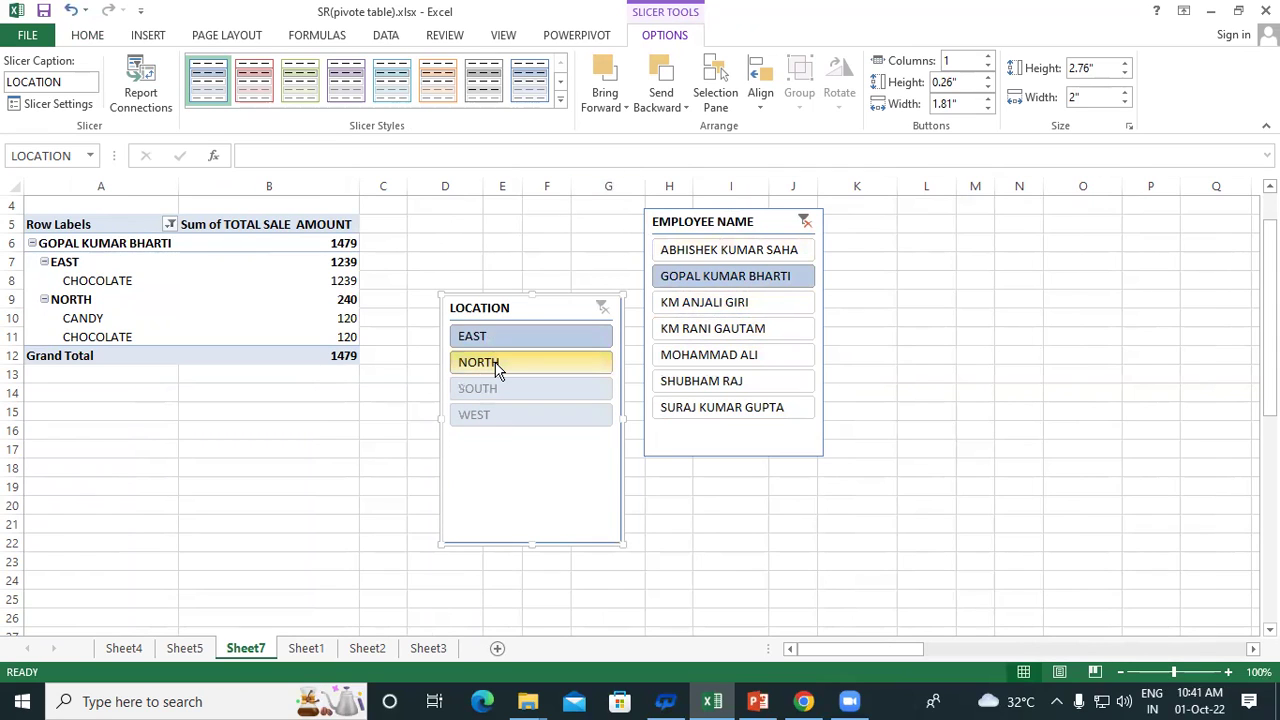
Step: Filter the report to the fourth and then the sixth listed employee, and switch the LOCATION slicer through NORTH, SOUTH and EAST
left_click(689, 330)
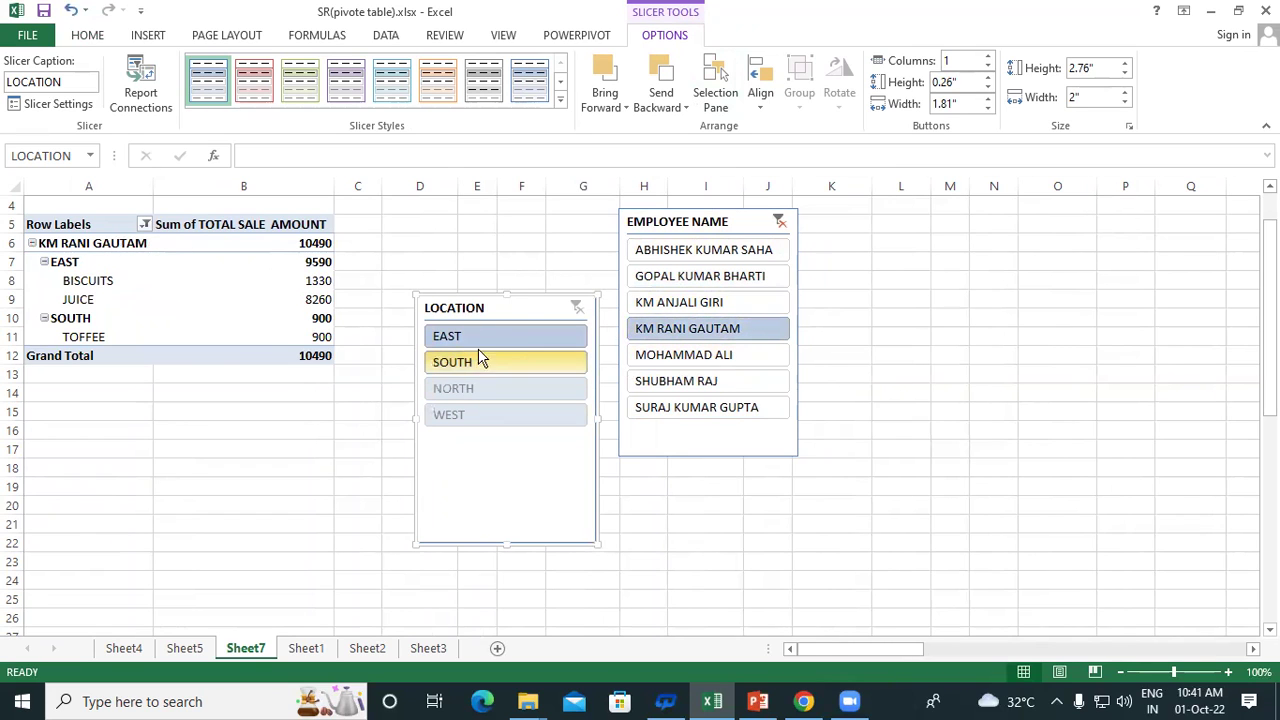
left_click(679, 385)
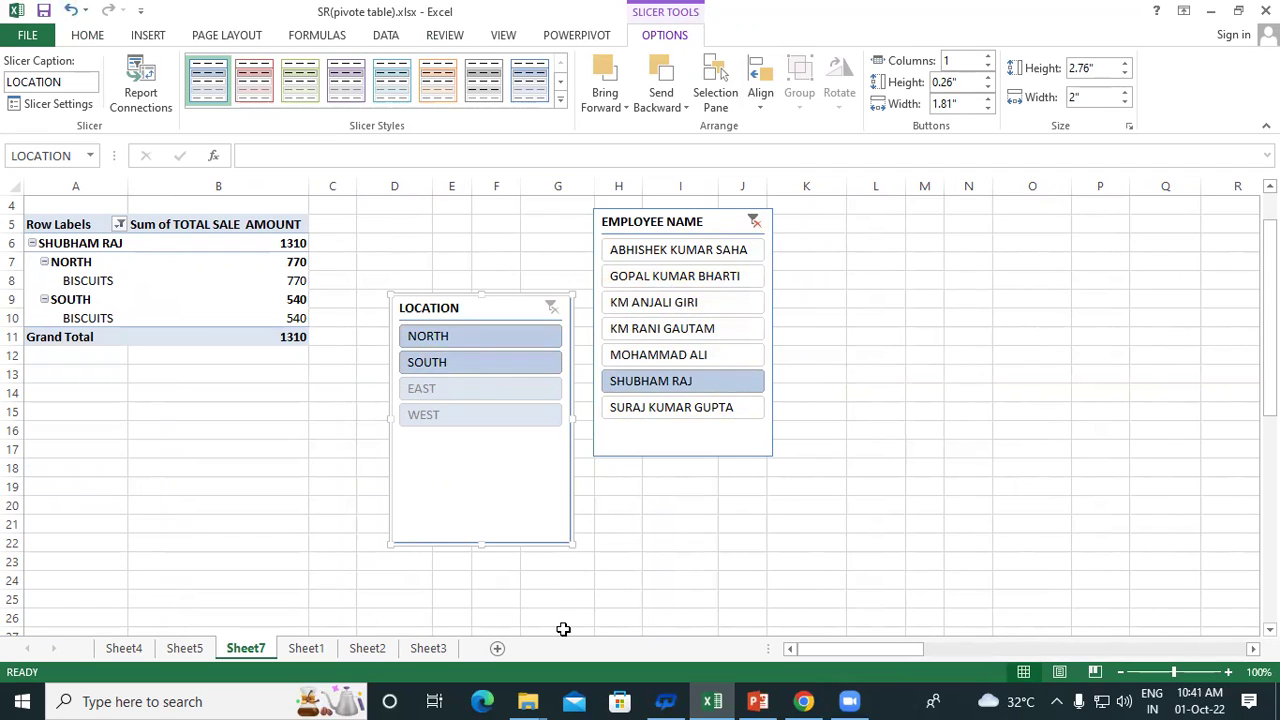
left_click(469, 338)
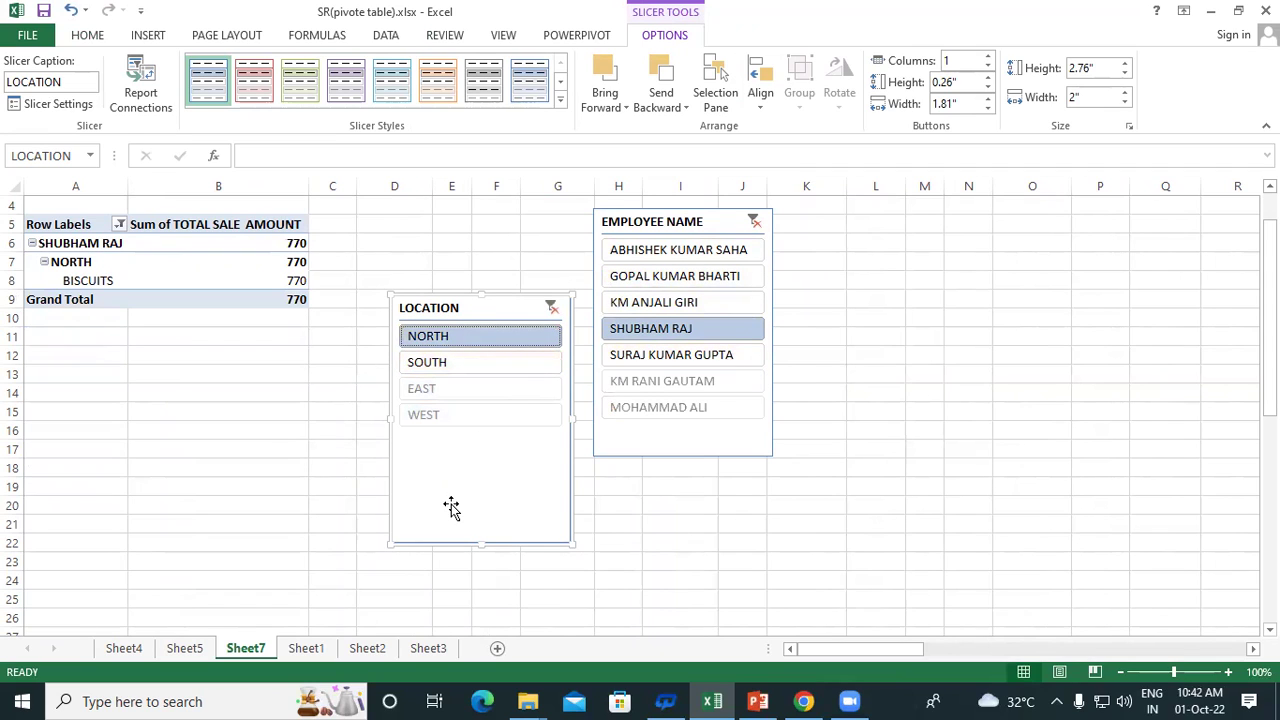
left_click(442, 368)
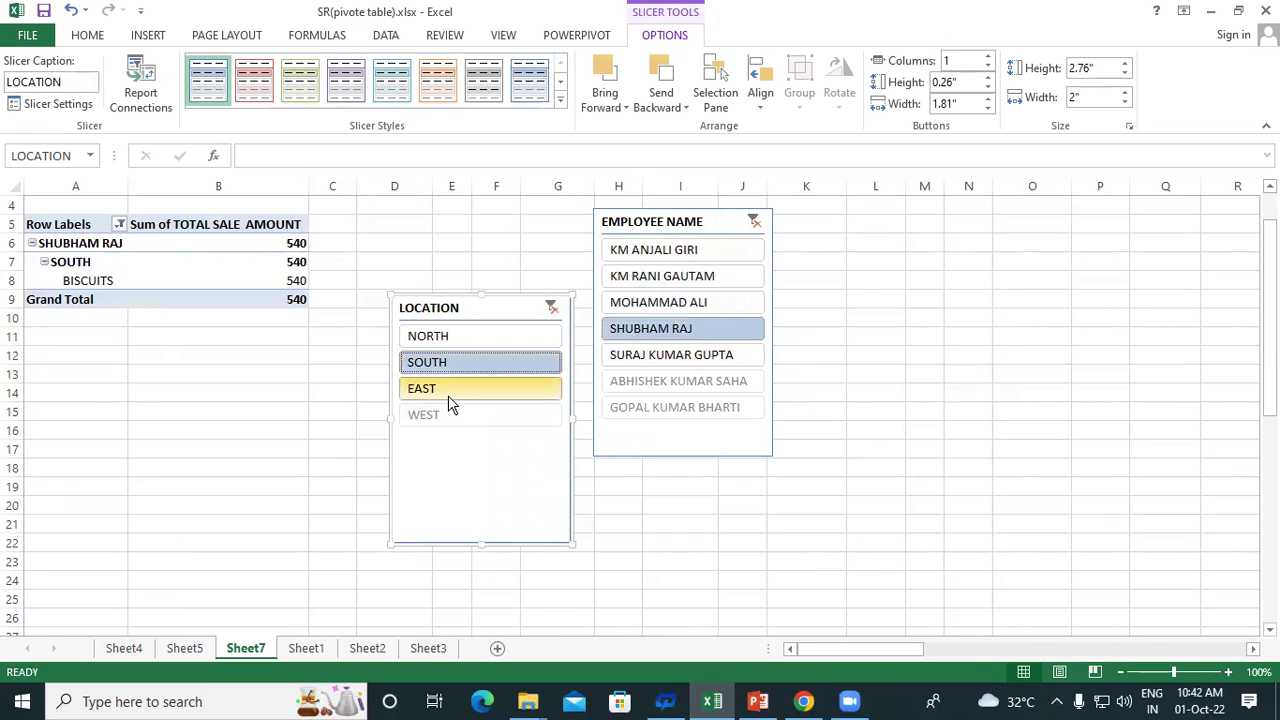
left_click(448, 394)
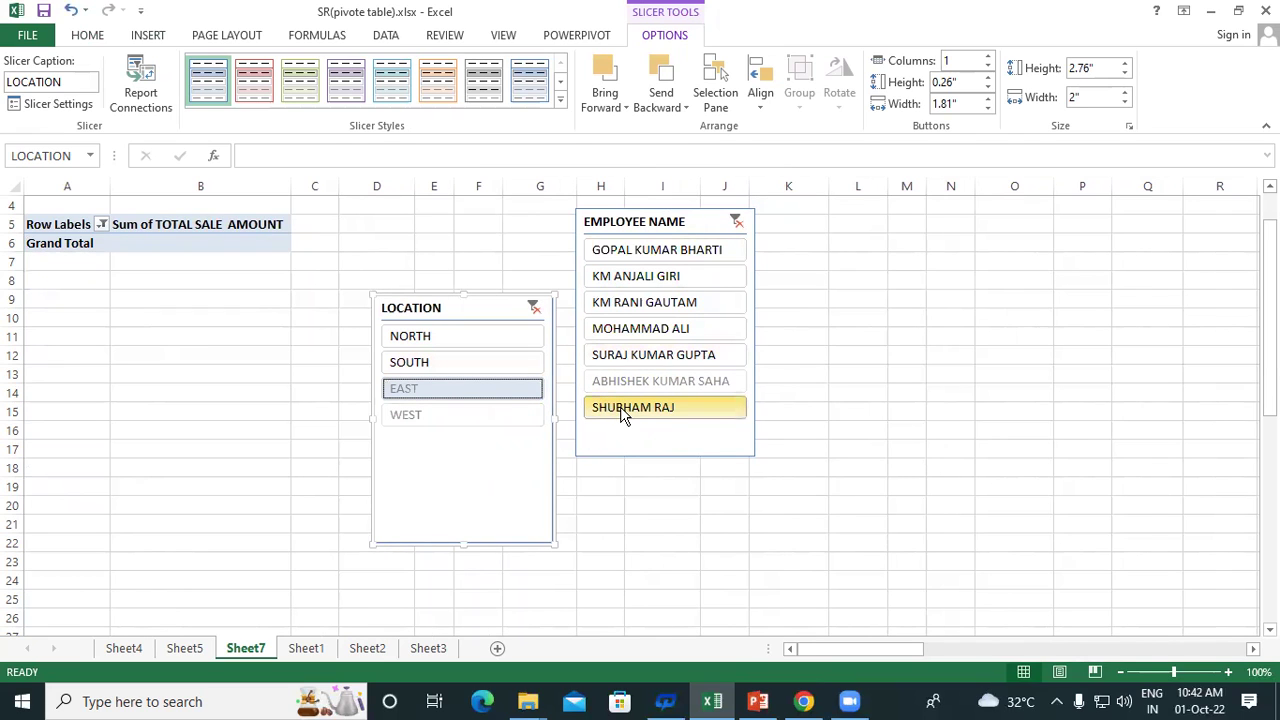
Step: Filter the report to the employee listed fourth in the slicer, and set the location to SOUTH and then EAST
left_click(640, 335)
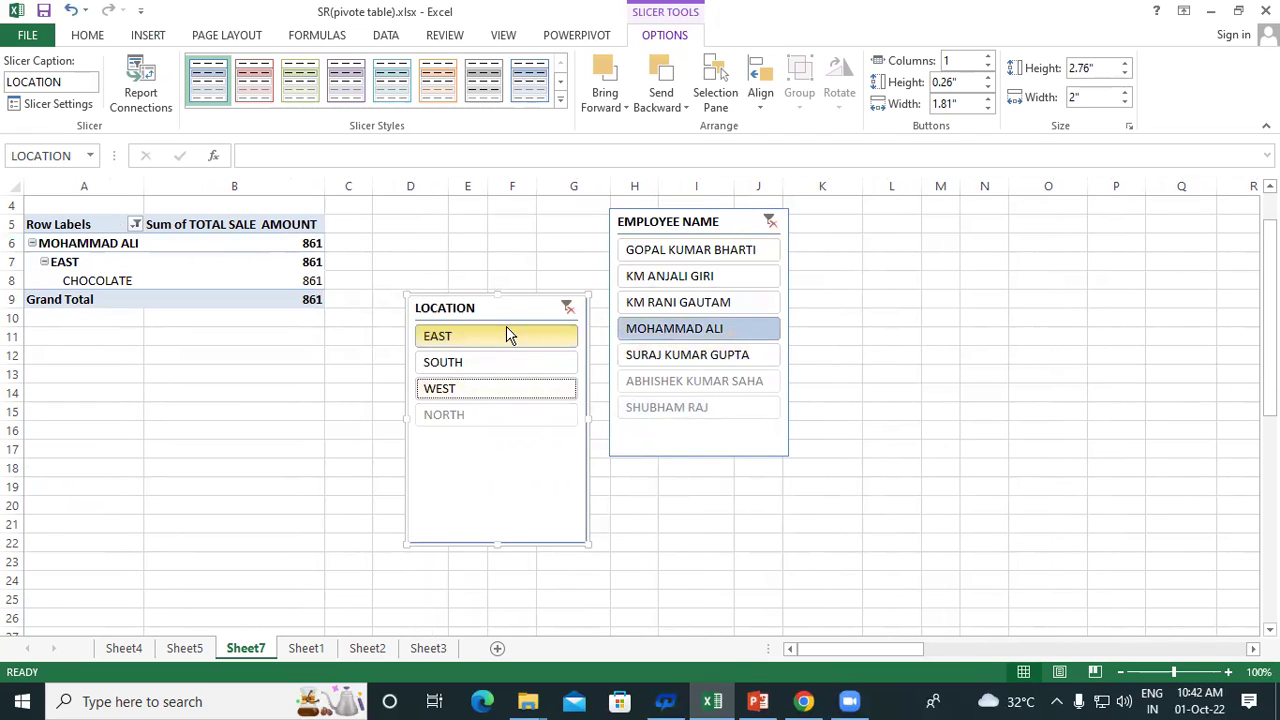
left_click(474, 367)
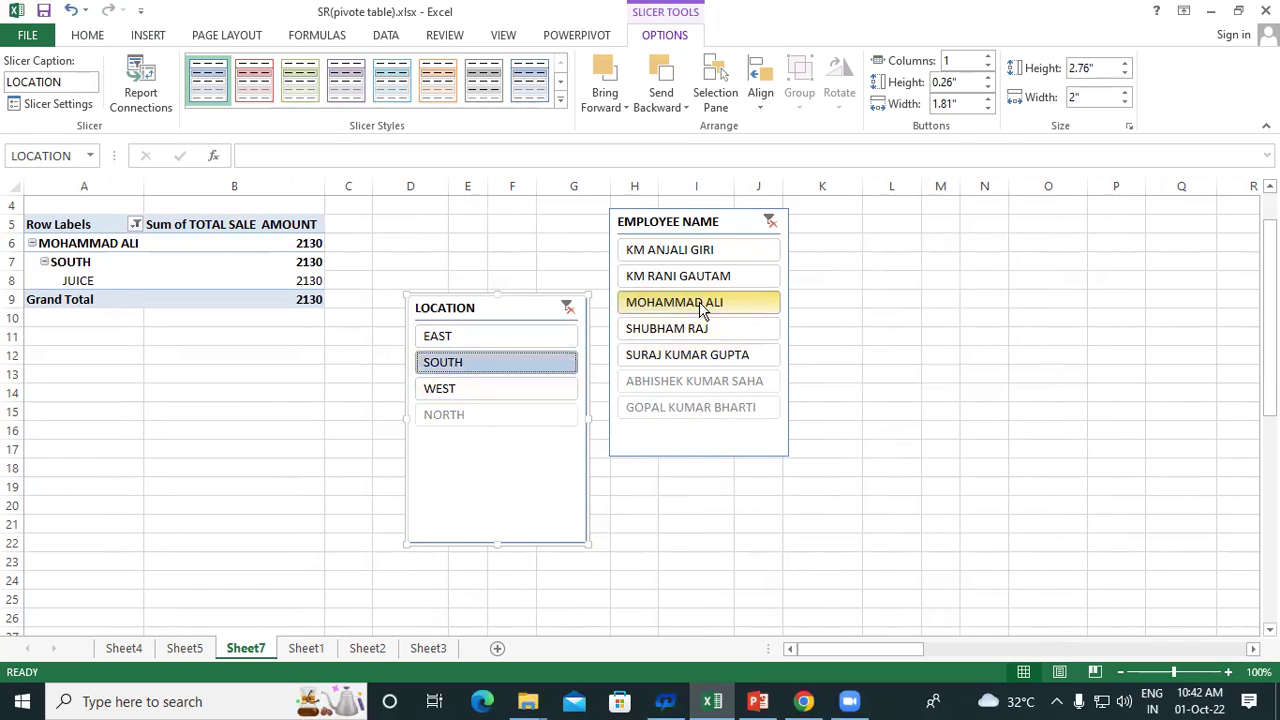
left_click(471, 338)
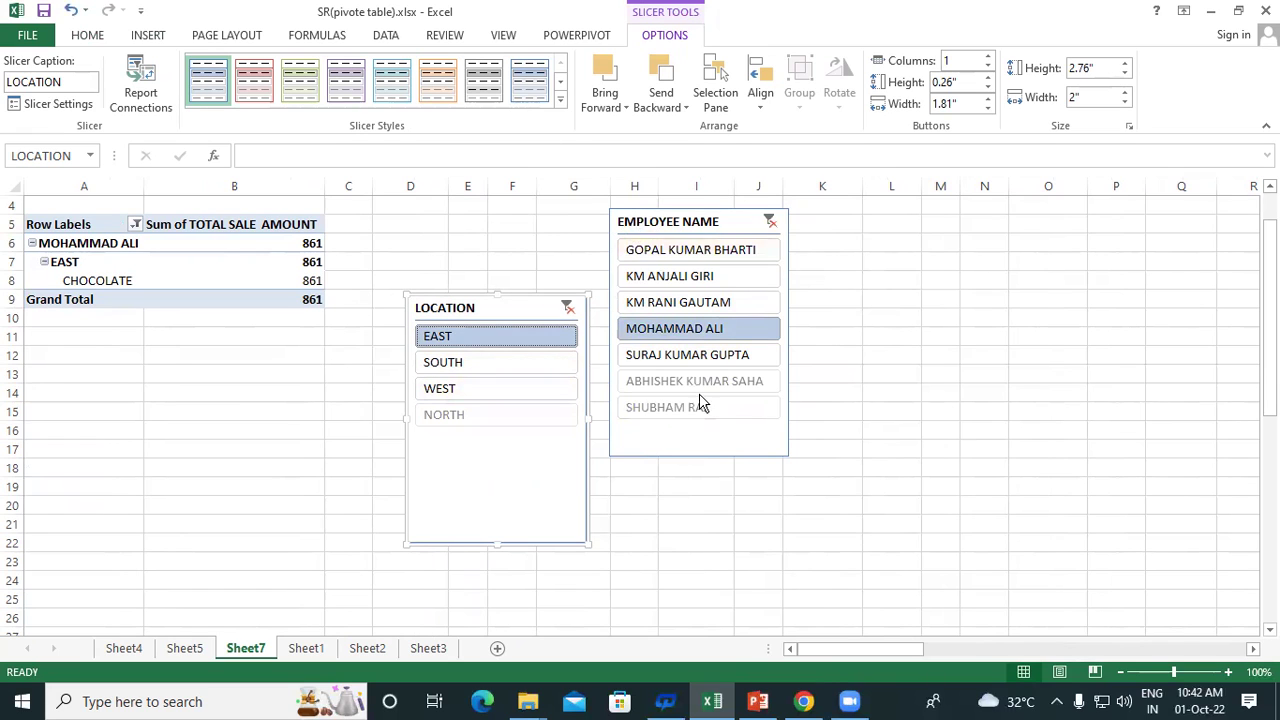
Step: Filter EAST to the first and third listed employees, then set the location to SOUTH and choose the fourth listed employee
left_click(668, 250)
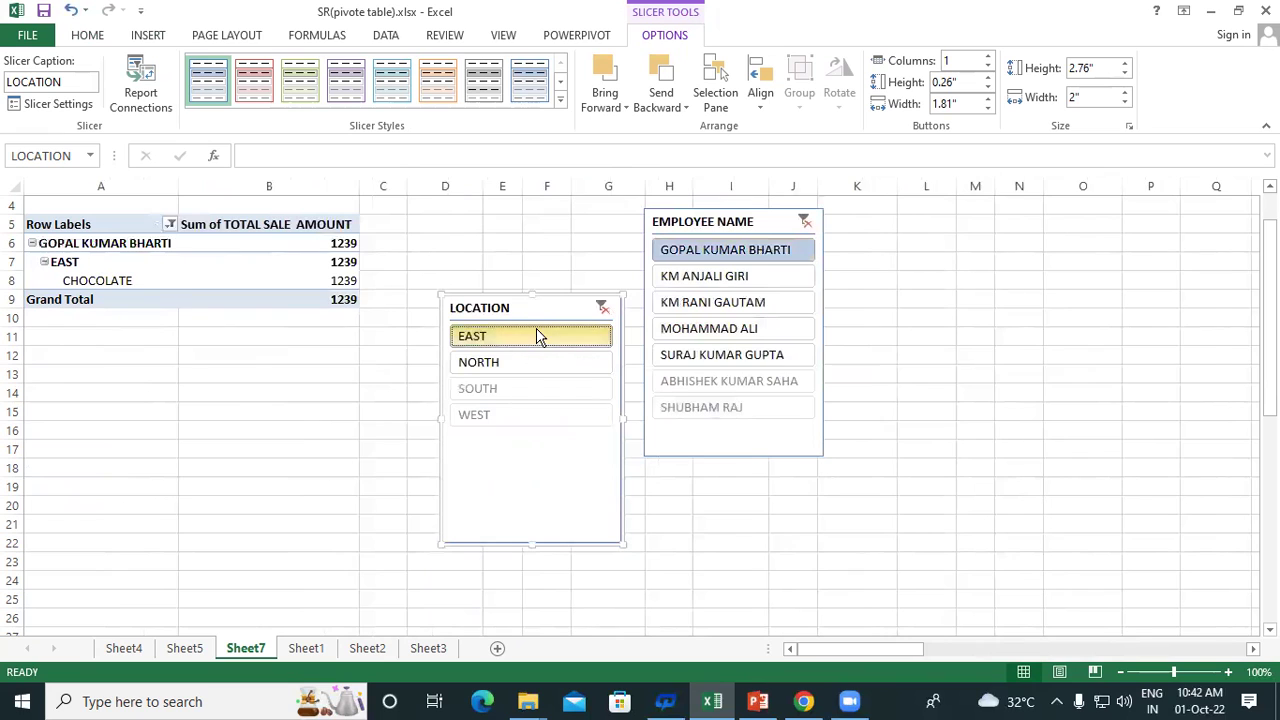
left_click(735, 302)
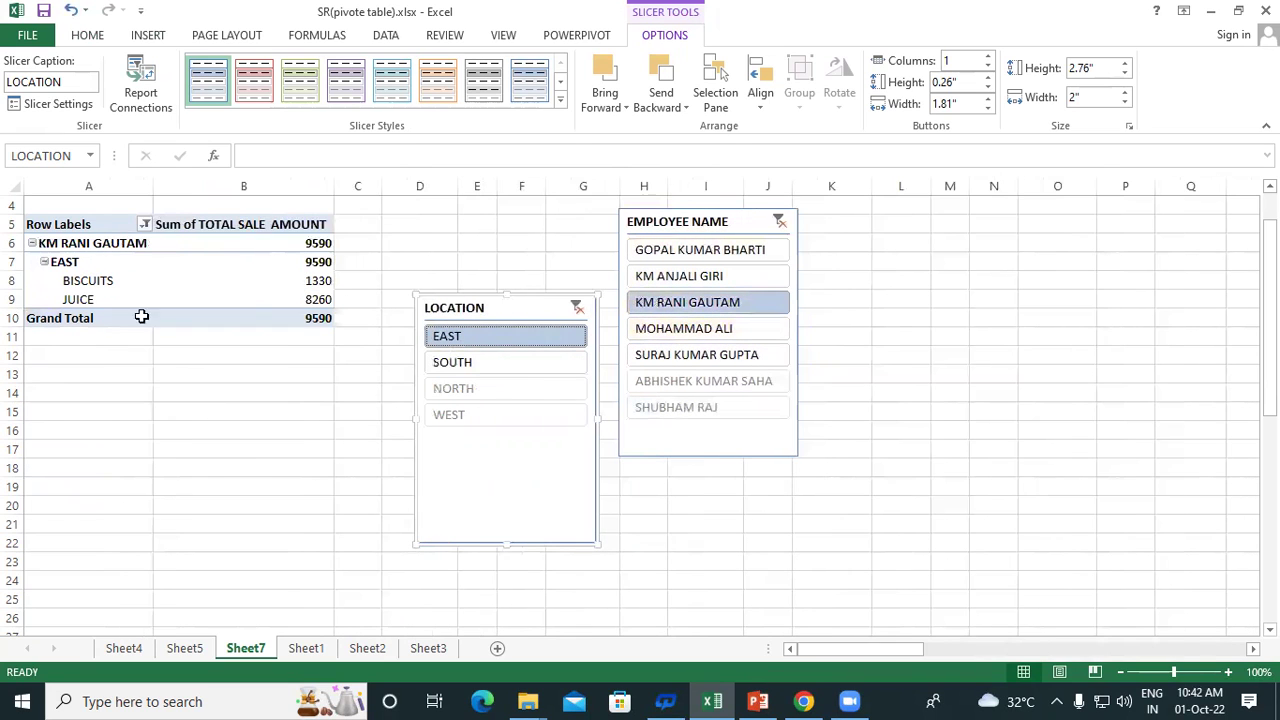
left_click(476, 366)
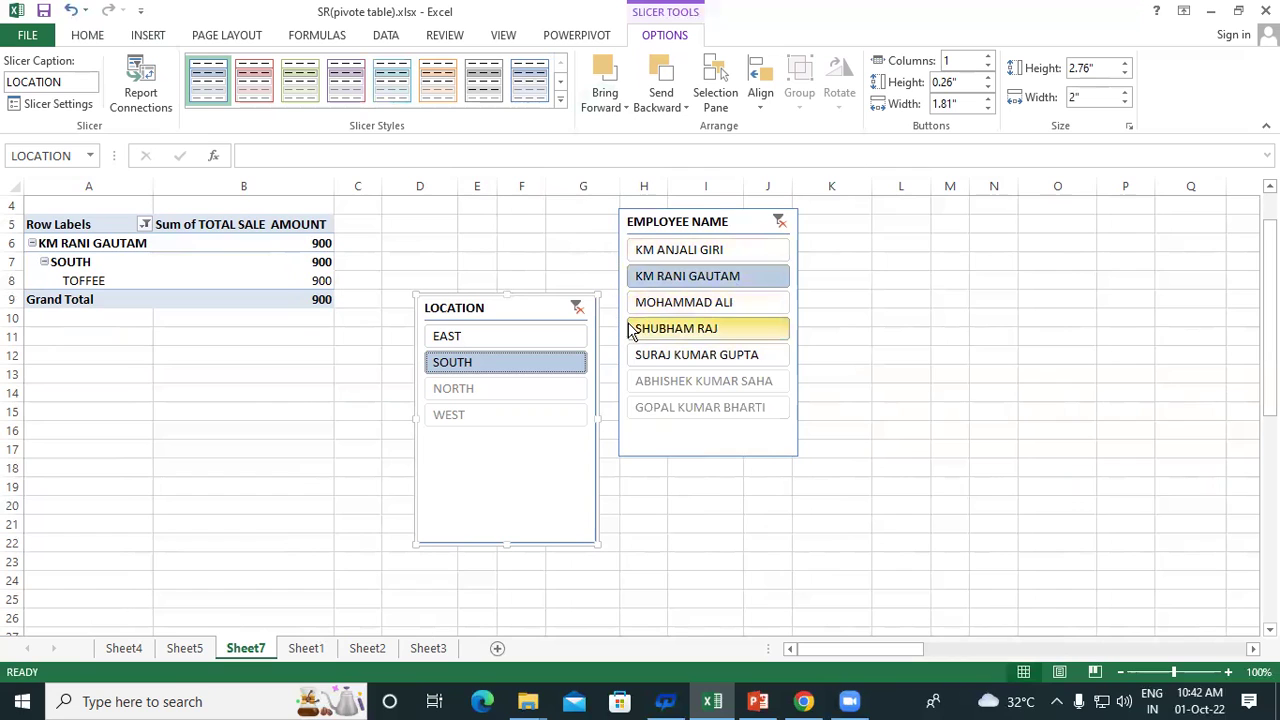
left_click(703, 330)
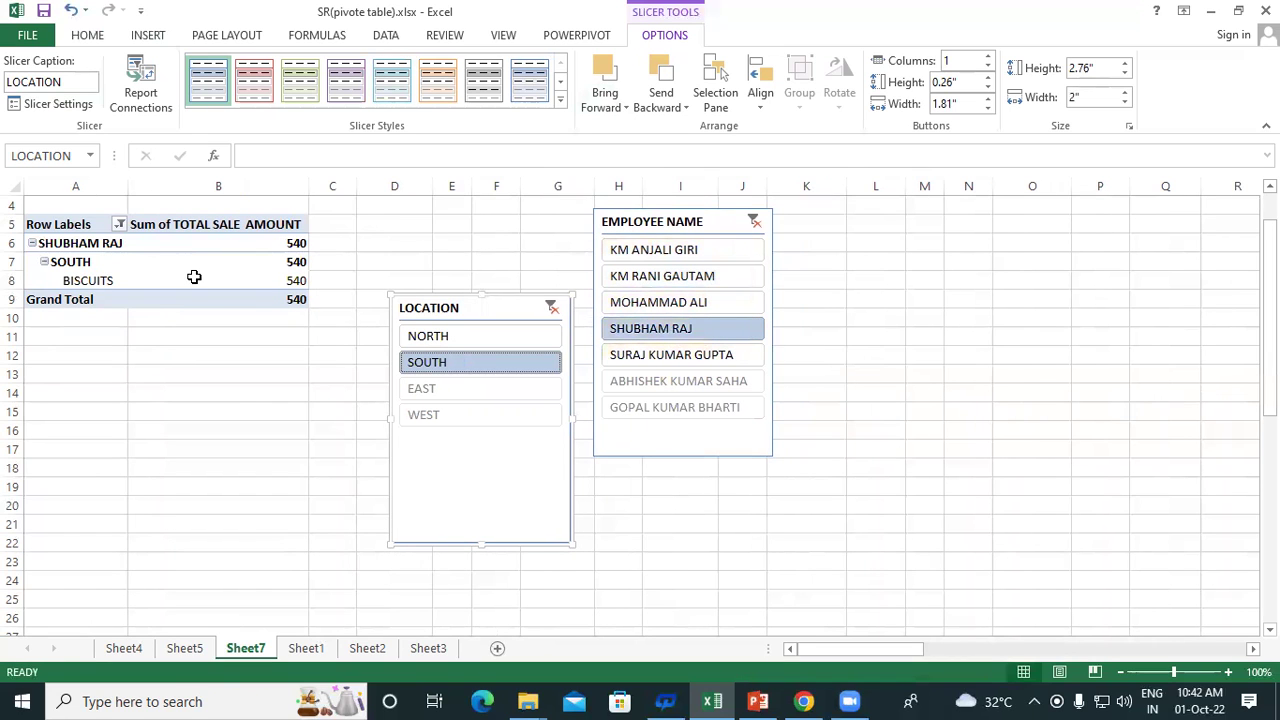
Step: Clear the filters of both the LOCATION and the EMPLOYEE NAME slicers
mouse_move(194, 277)
left_click(552, 309)
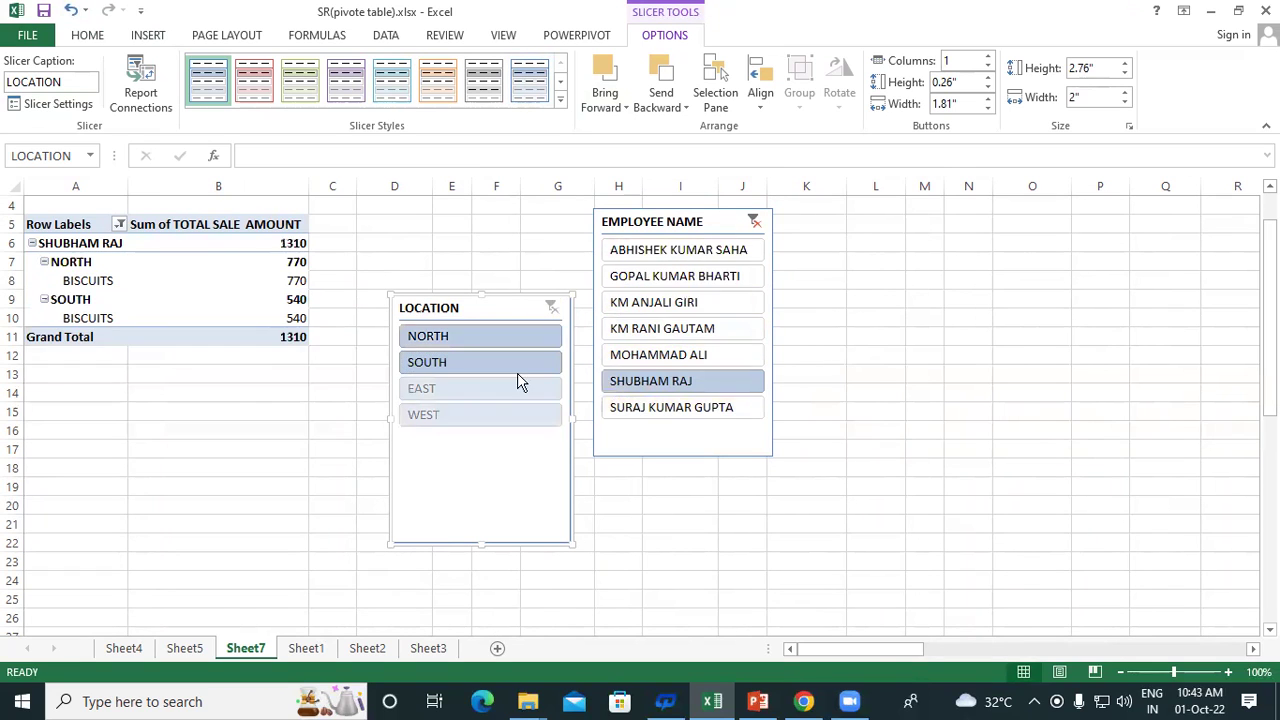
left_click(754, 222)
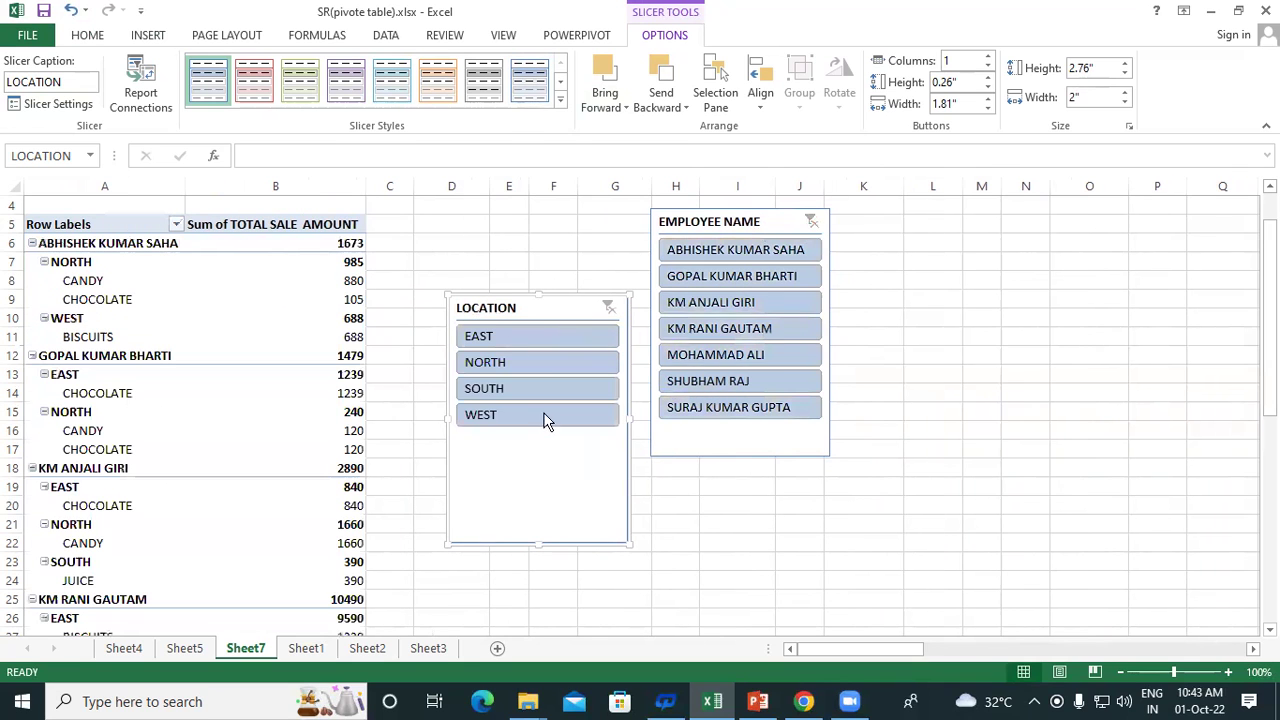
Step: Insert a PRODUCT slicer for the PivotTable and place it over columns K to N beside the EMPLOYEE NAME slicer
left_click(179, 299)
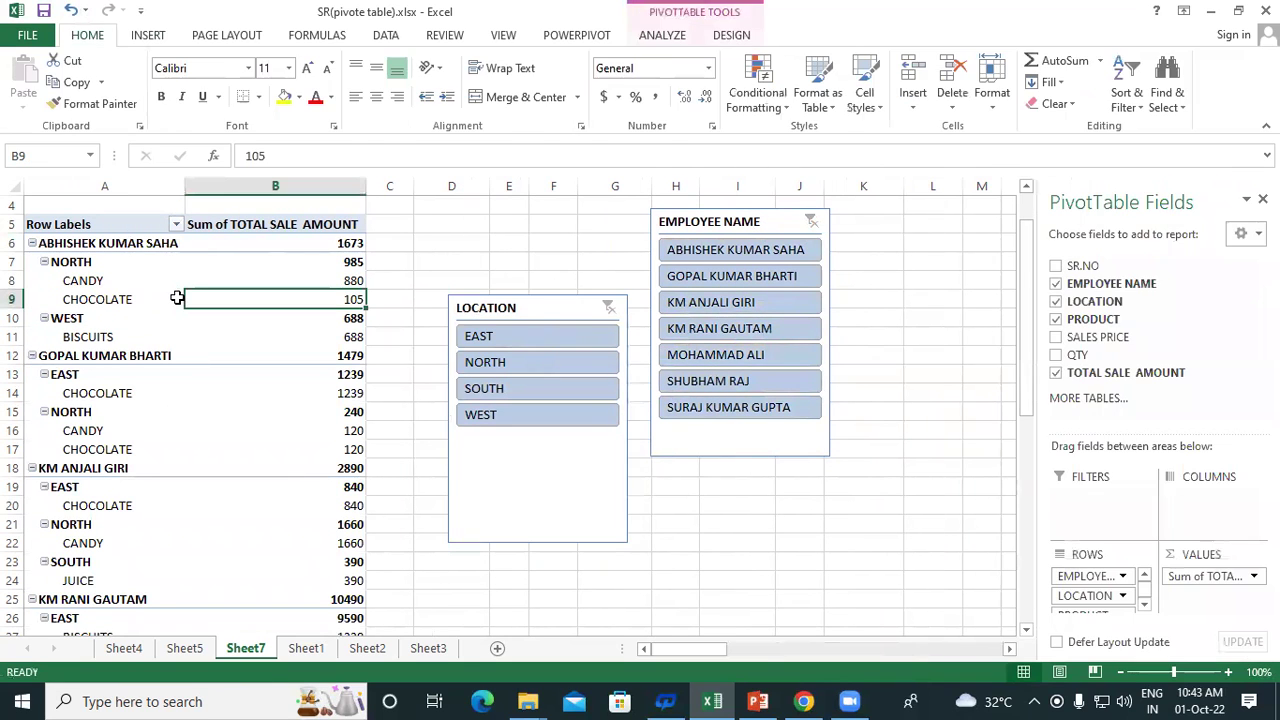
left_click(676, 33)
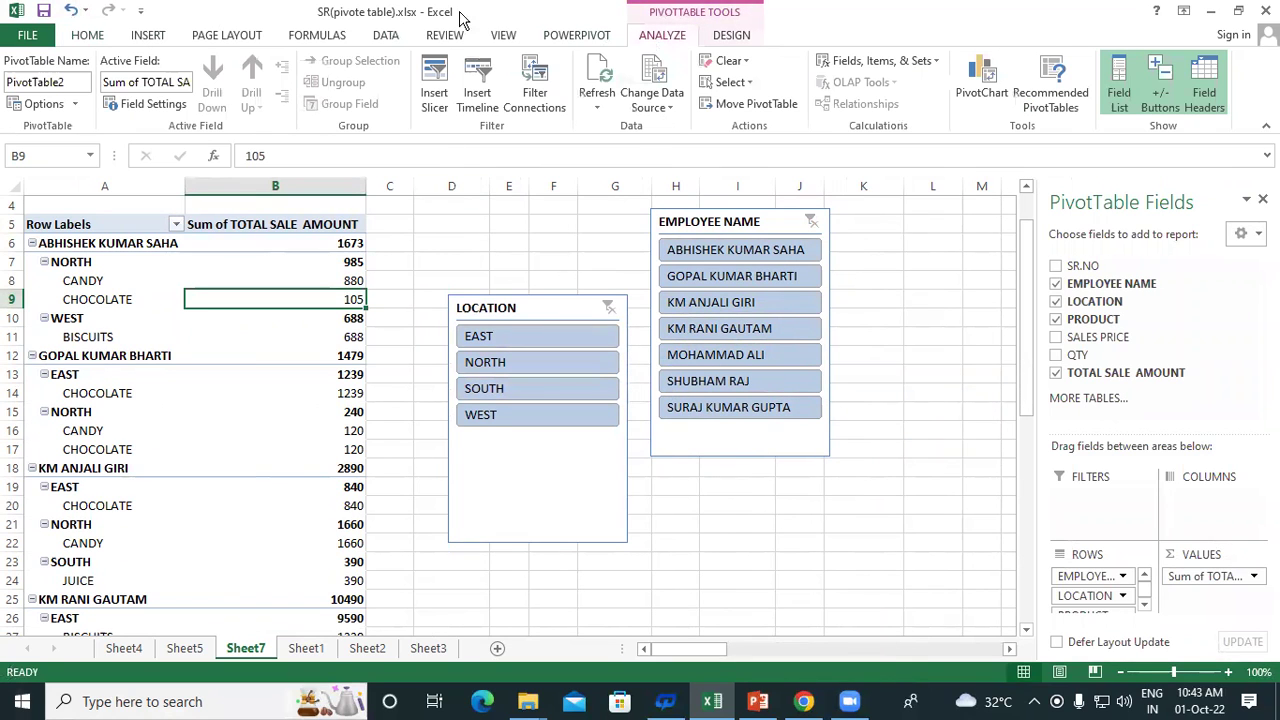
left_click(434, 82)
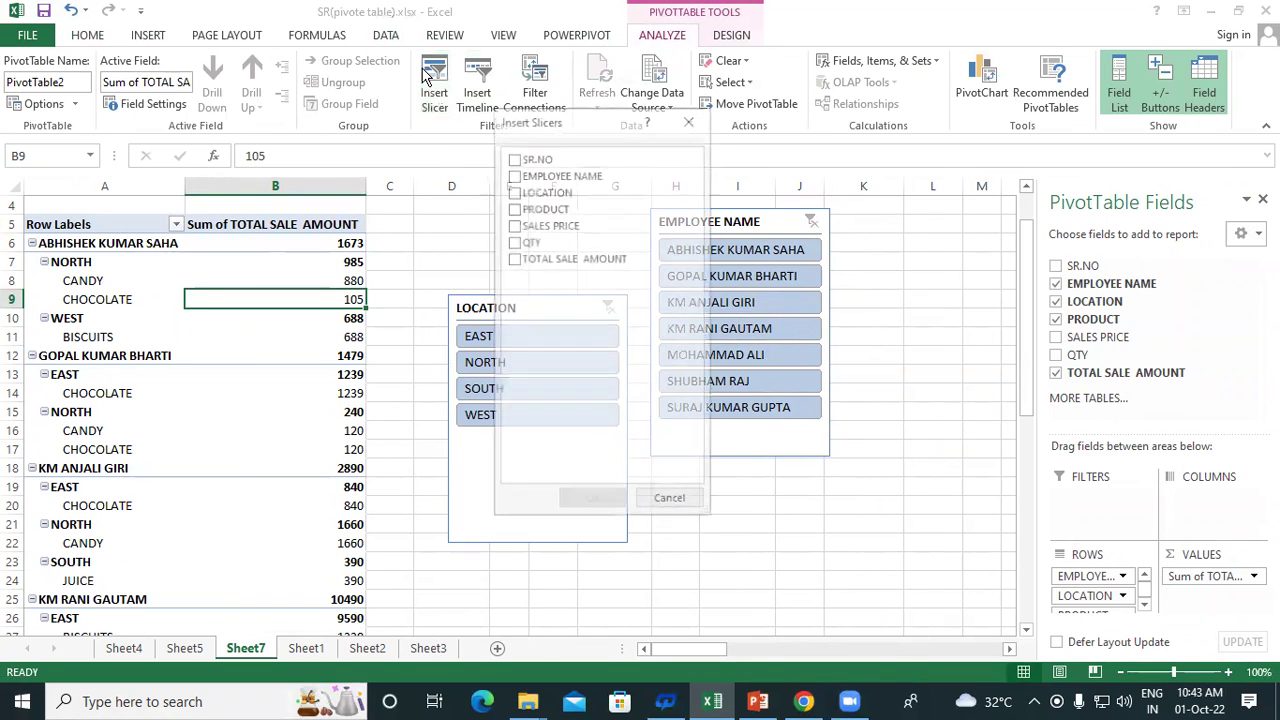
left_click_drag(575, 135, 831, 122)
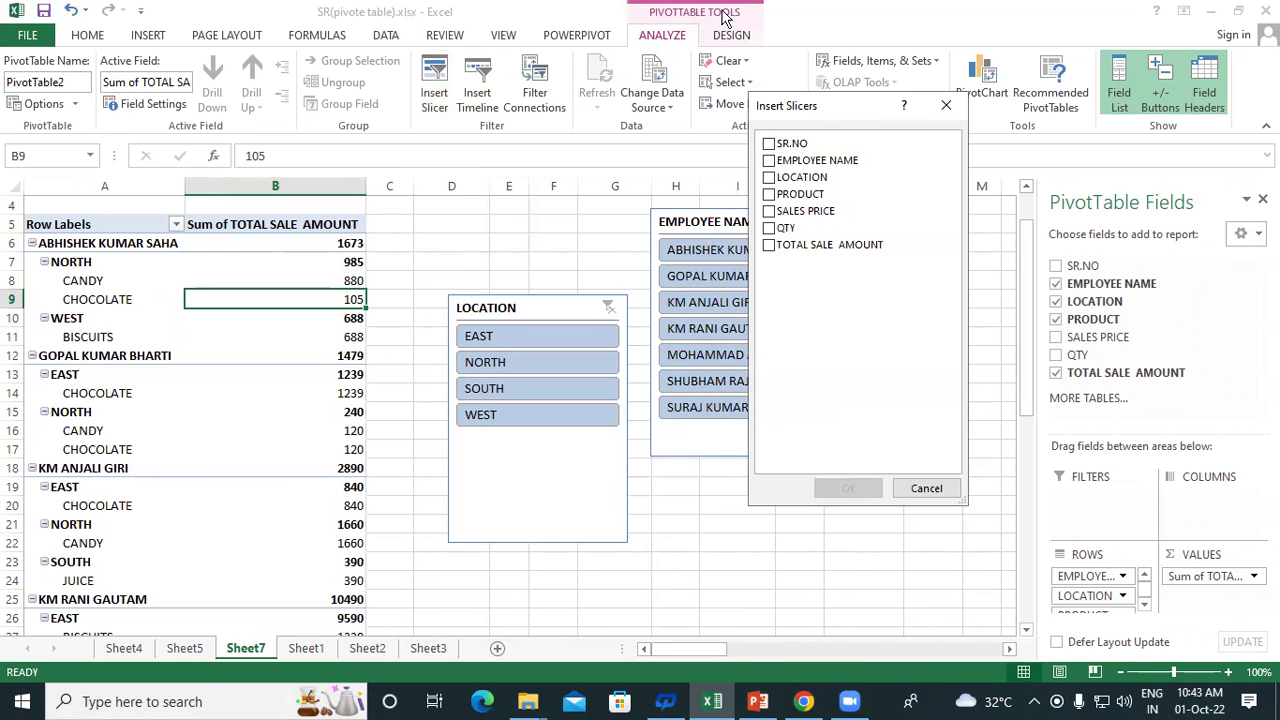
left_click(769, 194)
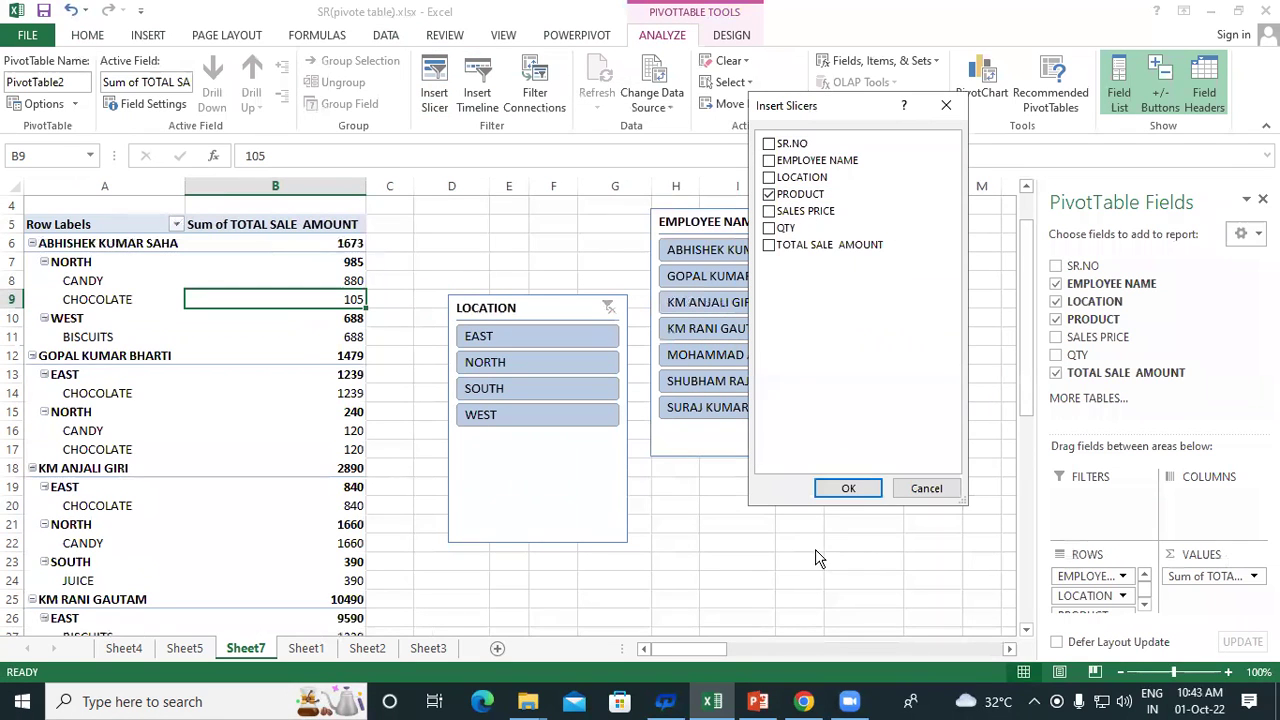
left_click(848, 488)
left_click_drag(585, 309, 994, 263)
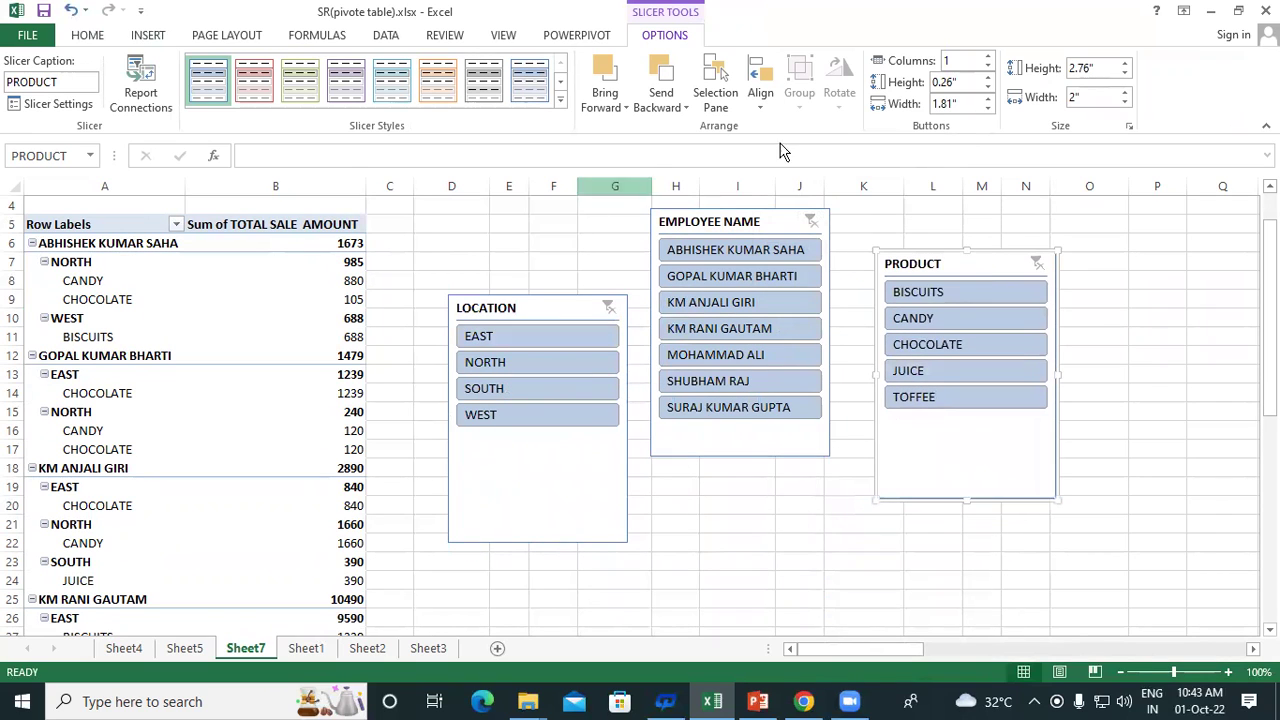
Step: Filter the report to CANDY through the PRODUCT slicer and clear that filter again
left_click(913, 322)
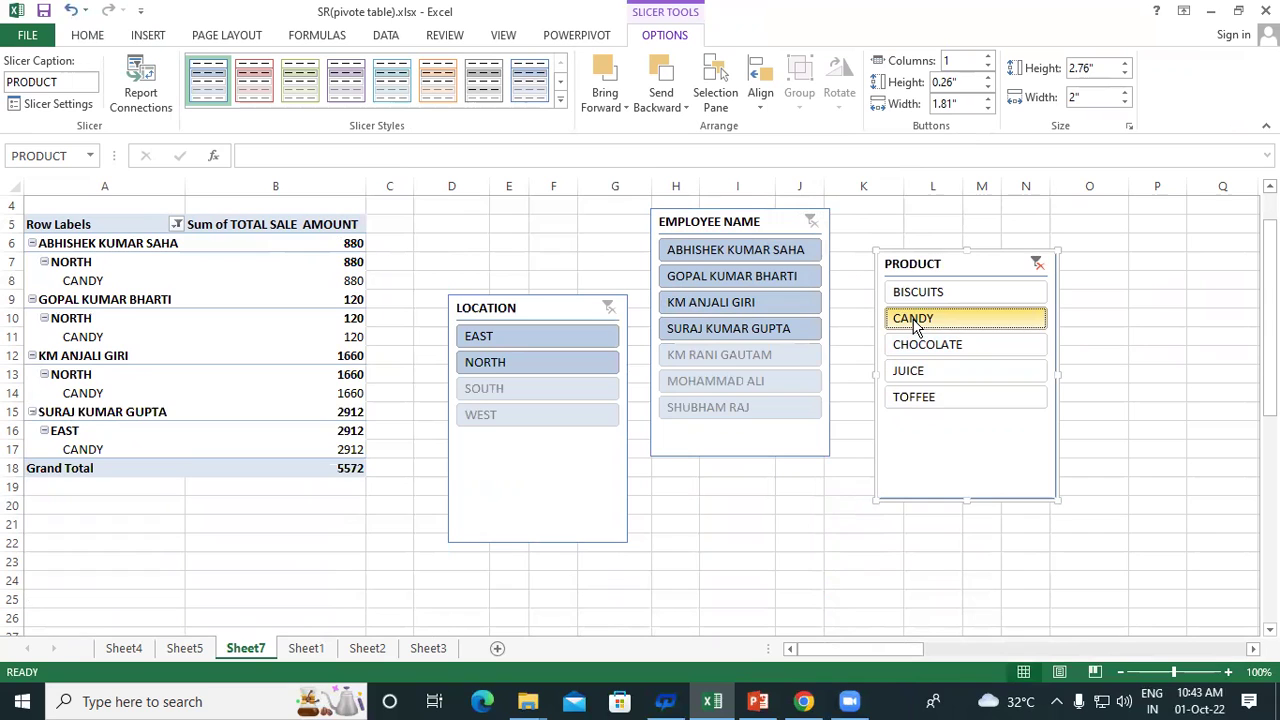
left_click(1036, 263)
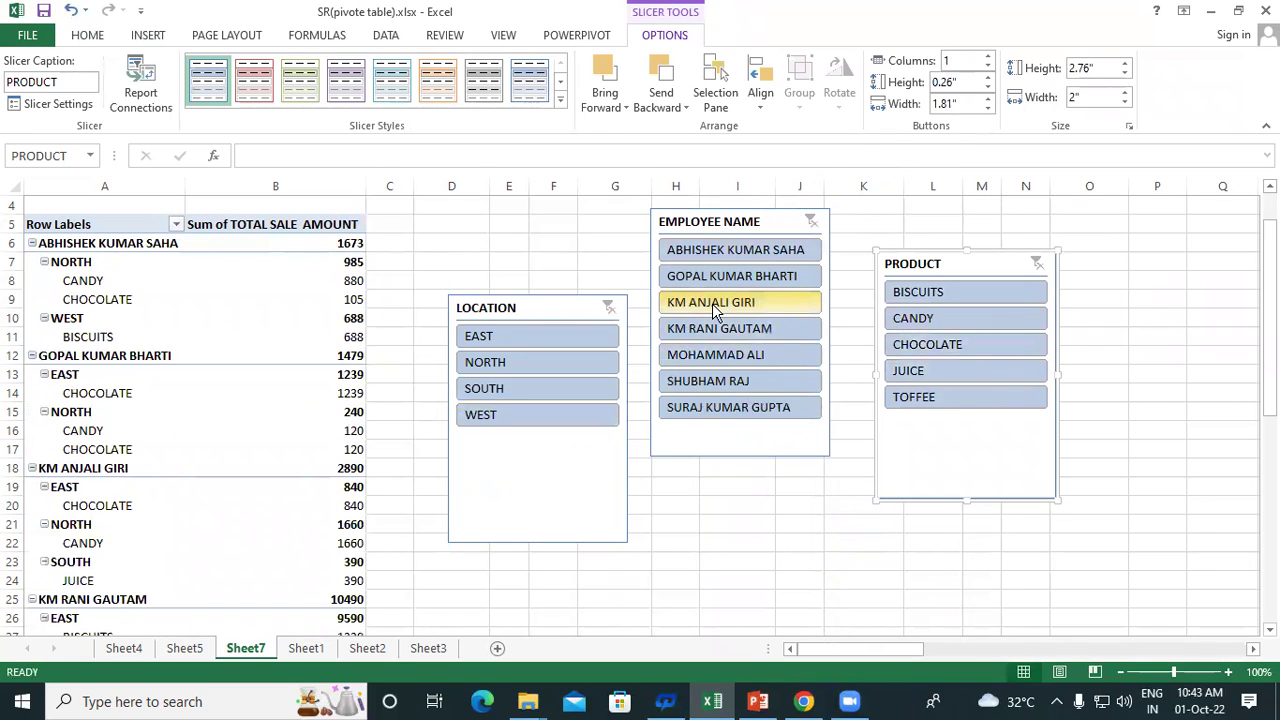
Step: Filter the report through the EMPLOYEE NAME slicer to the first and finally the third listed employee, and examine the sales by location and product
left_click(711, 252)
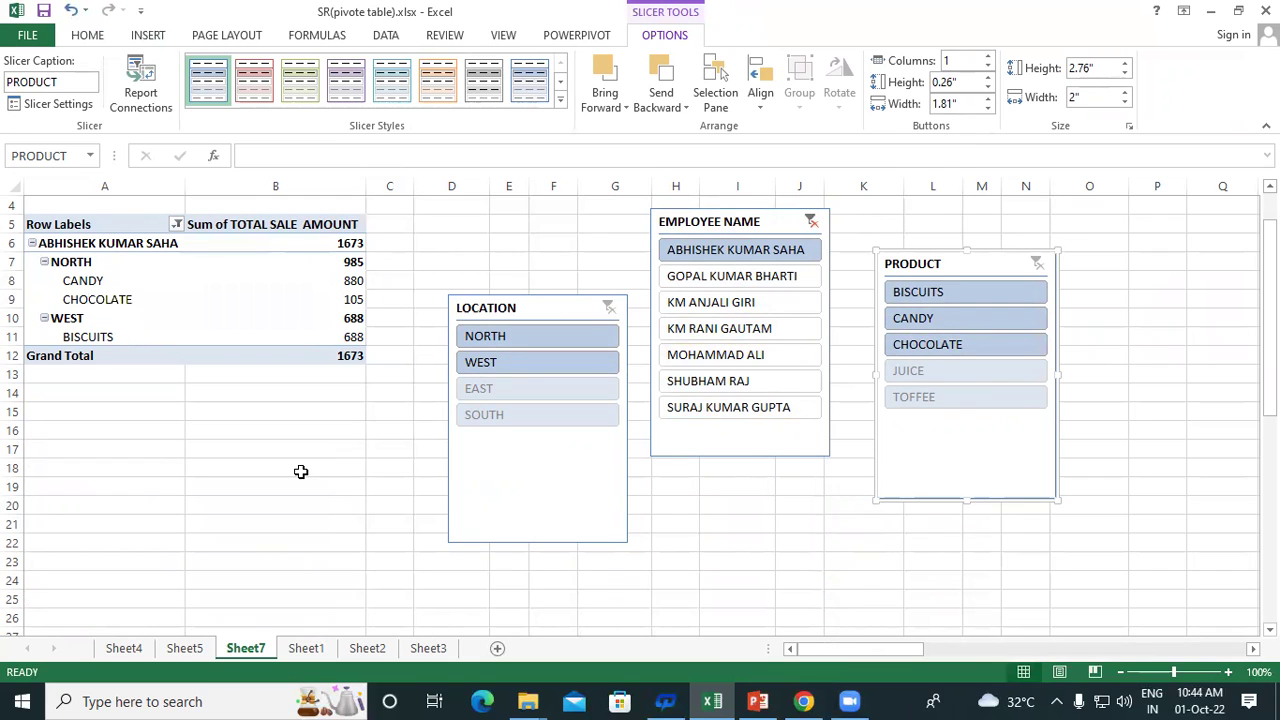
left_click(740, 305)
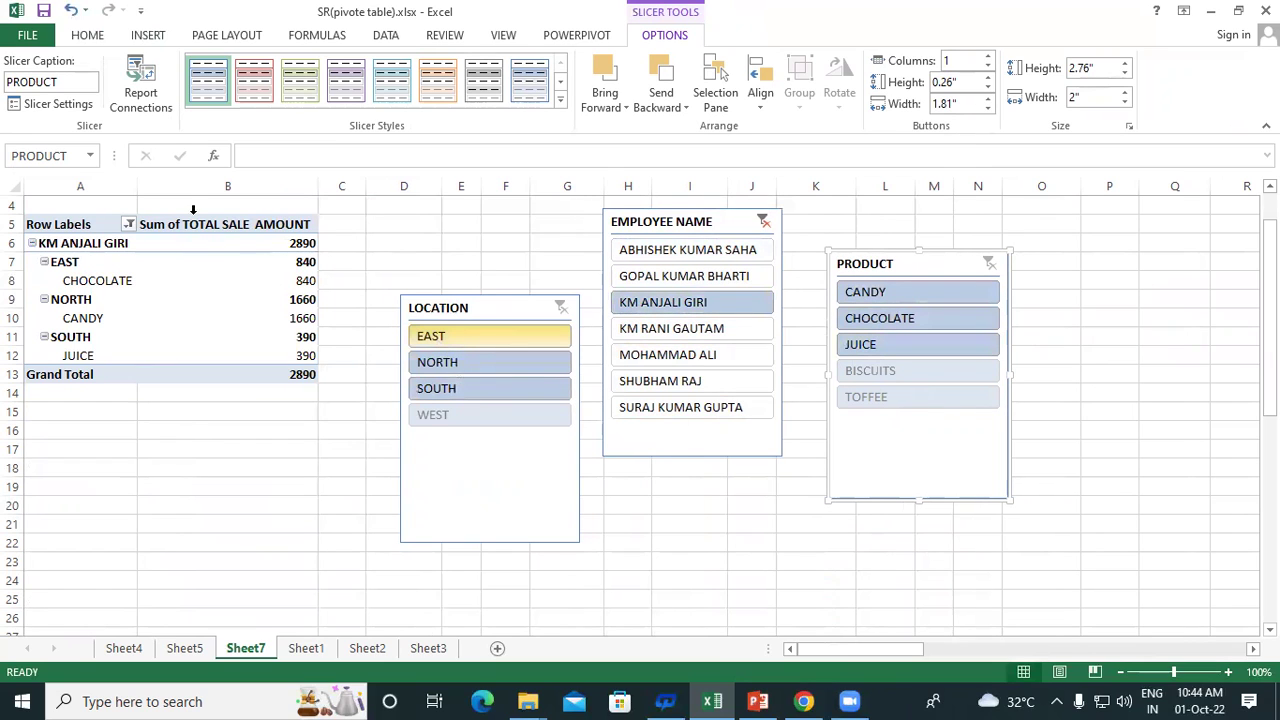
mouse_move(246, 314)
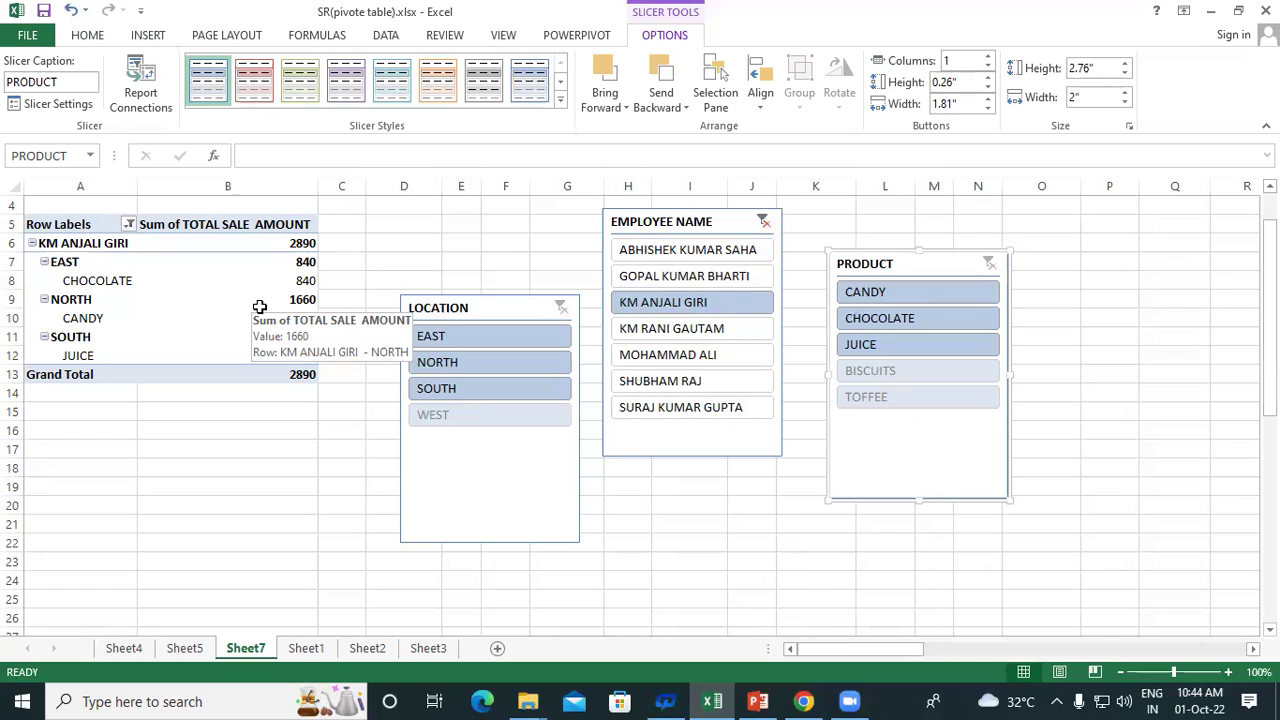
left_click(527, 700)
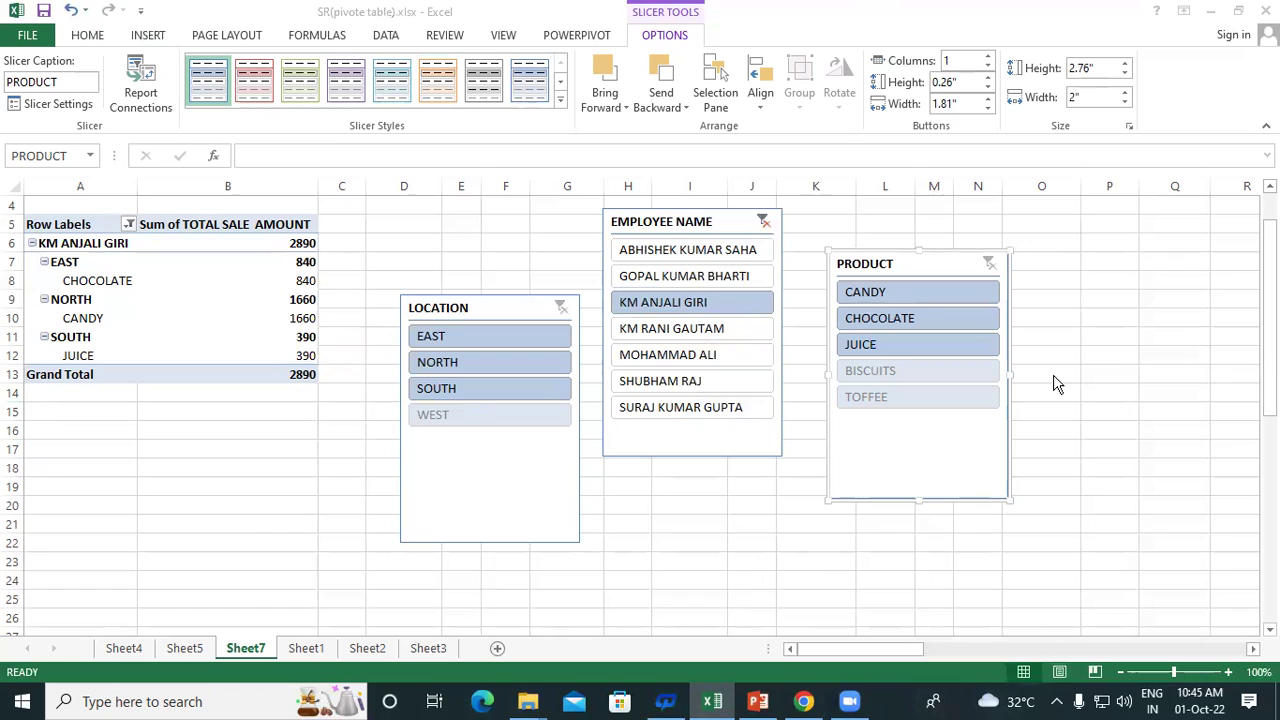